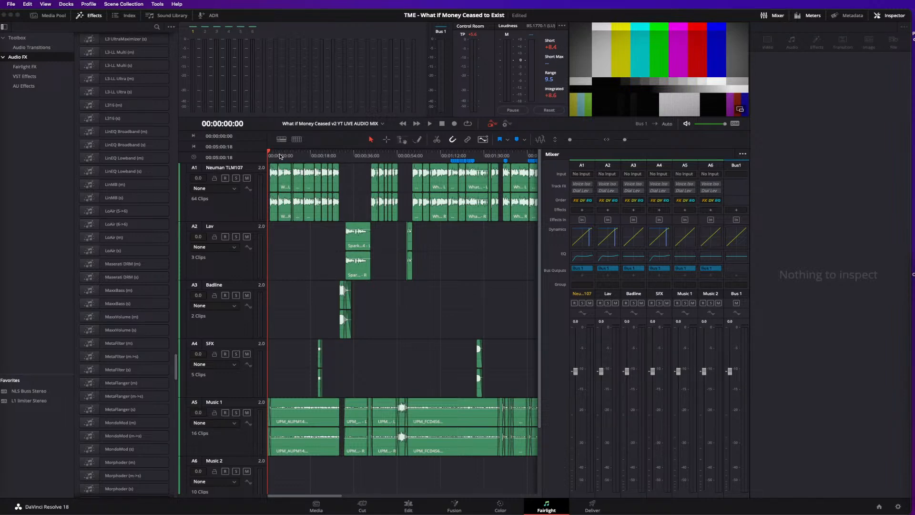
- Look over the timeline from the start, first in close detail and then across its whole length
{"action": "left_click", "coordinate": [280, 156]}
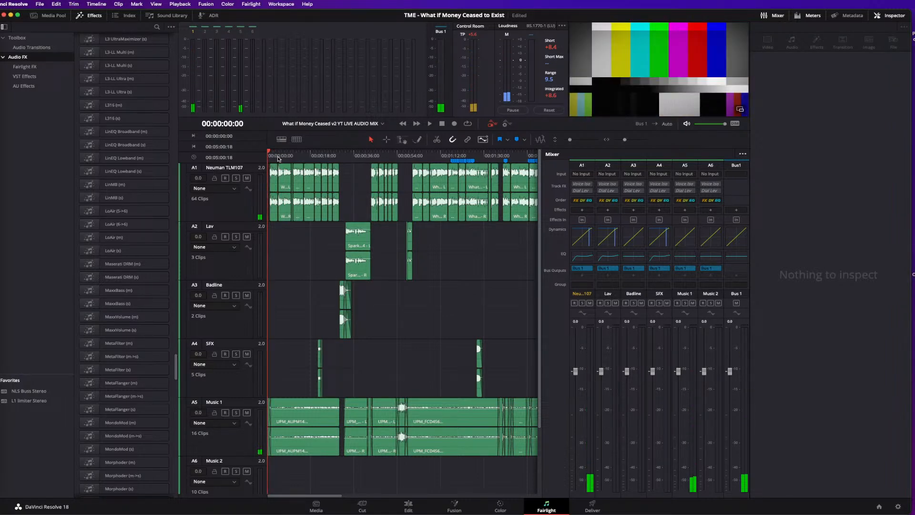
{"action": "key", "text": "super+equal"}
{"action": "key", "text": "super+equal"}
{"action": "key", "text": "super+equal"}
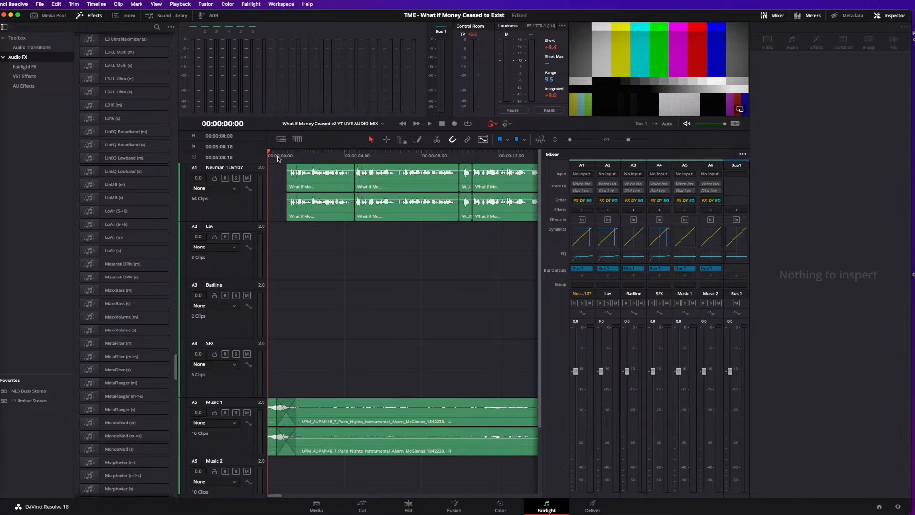
{"action": "key", "text": "super+minus"}
{"action": "key", "text": "super+minus"}
{"action": "key", "text": "super+minus"}
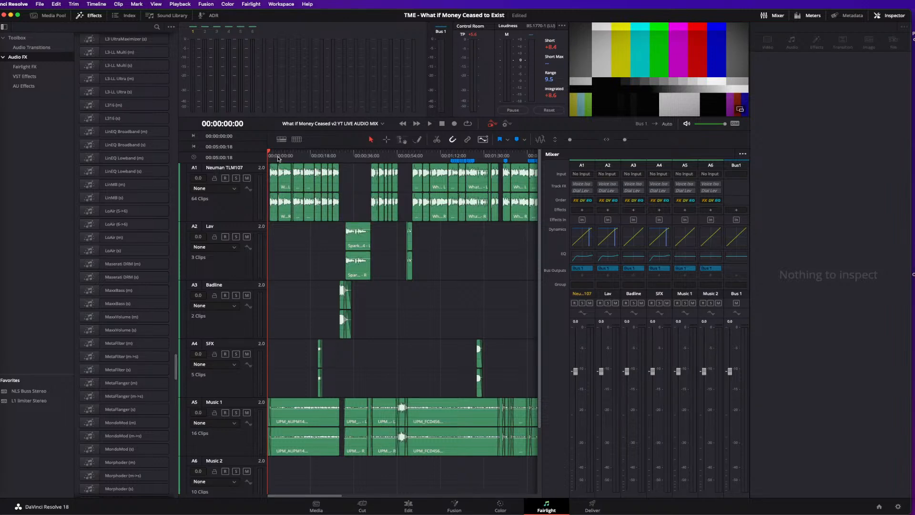
{"action": "key", "text": "super+minus"}
{"action": "key", "text": "super+minus"}
{"action": "key", "text": "super+minus"}
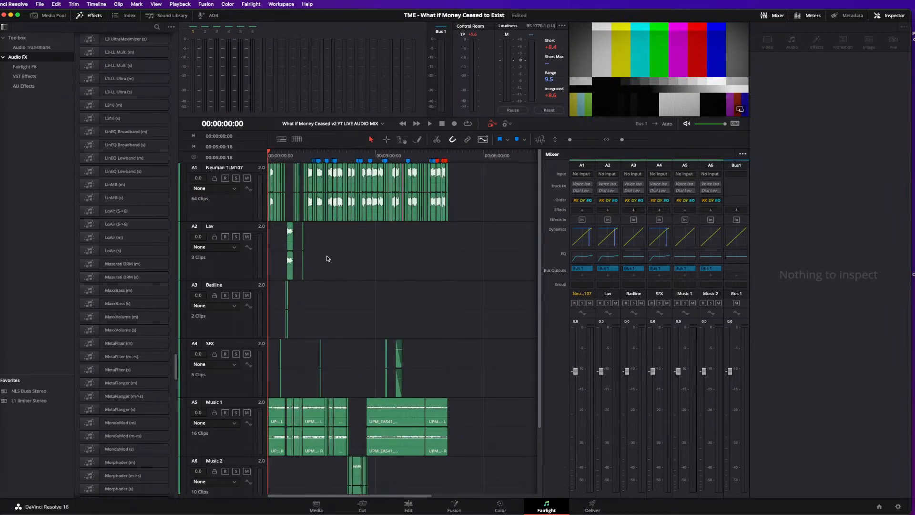
- Examine the opening section's Lav, Badline and SFX clips by moving the playhead to each of them
{"action": "key", "text": "super+equal"}
{"action": "key", "text": "super+equal"}
{"action": "key", "text": "super+equal"}
{"action": "key", "text": "super+equal"}
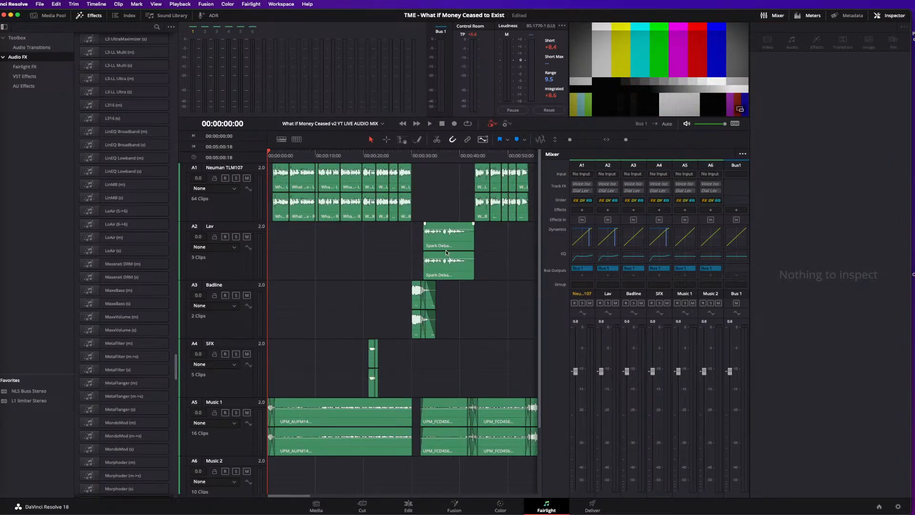
{"action": "left_click", "coordinate": [447, 157]}
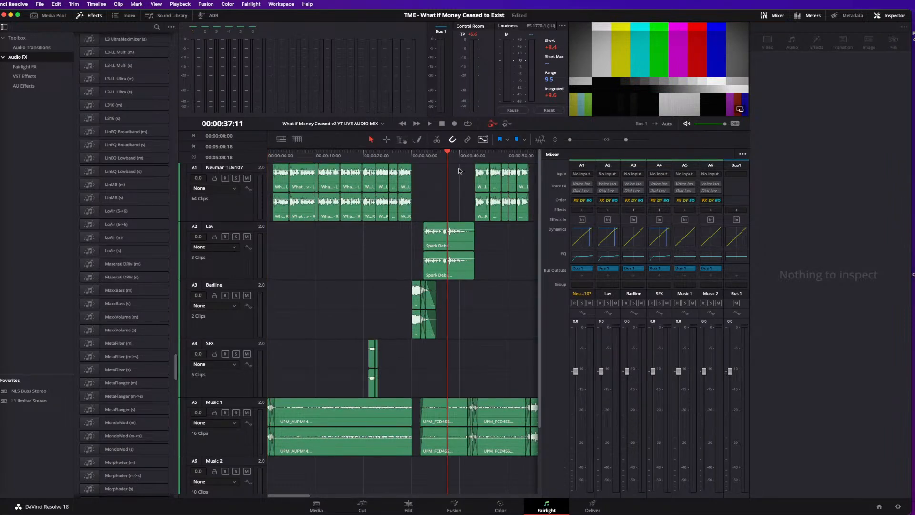
{"action": "left_click", "coordinate": [419, 157]}
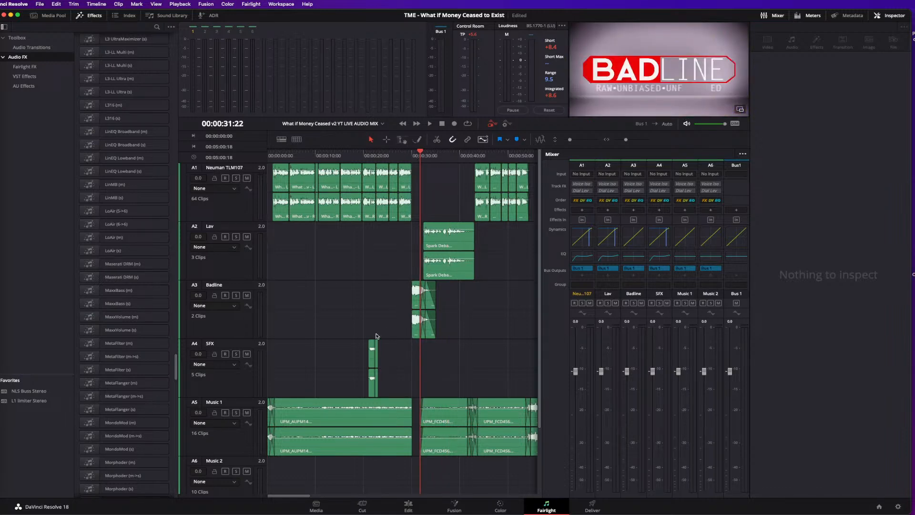
{"action": "left_click", "coordinate": [373, 158]}
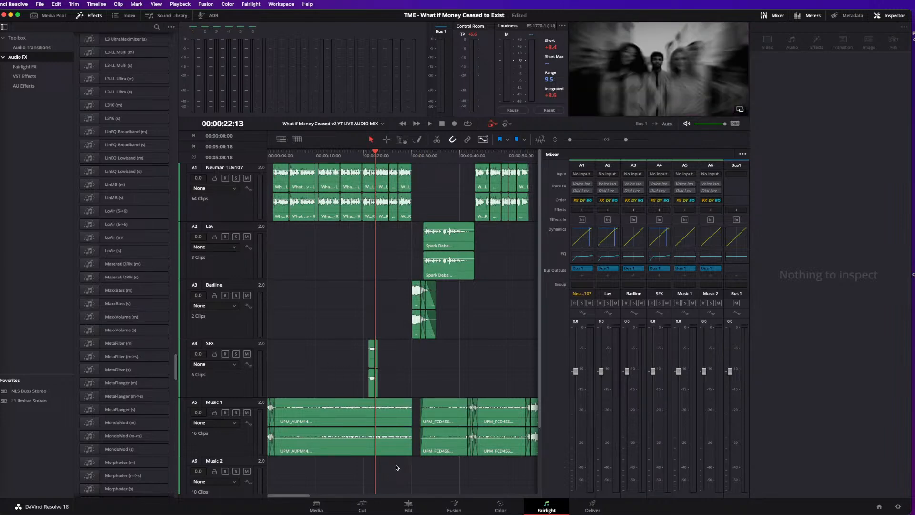
- Select all clips on the Neuman TLM107 track and play the timeline from the start to check the levels
{"action": "scroll", "coordinate": [396, 465], "scroll_direction": "down", "scroll_amount": 3}
{"action": "scroll", "coordinate": [367, 257], "scroll_direction": "down", "scroll_amount": 2}
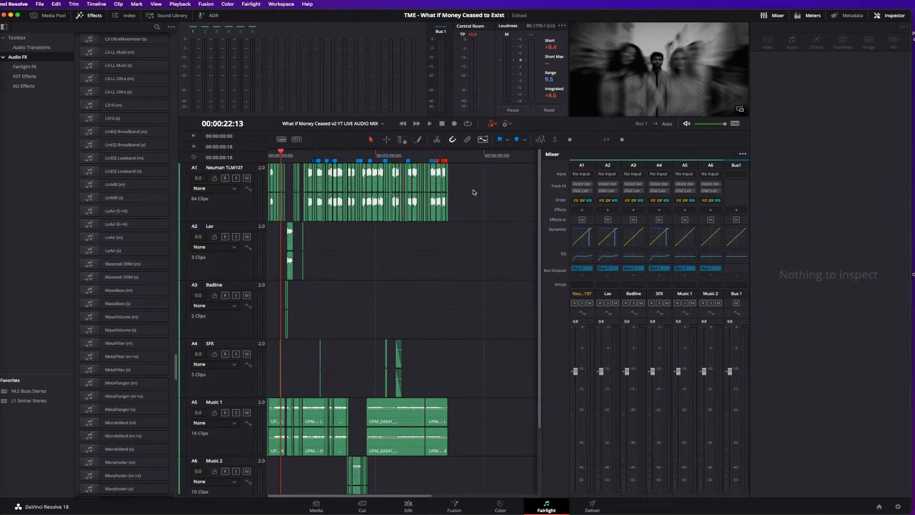
{"action": "left_click_drag", "start_coordinate": [480, 174], "coordinate": [270, 202]}
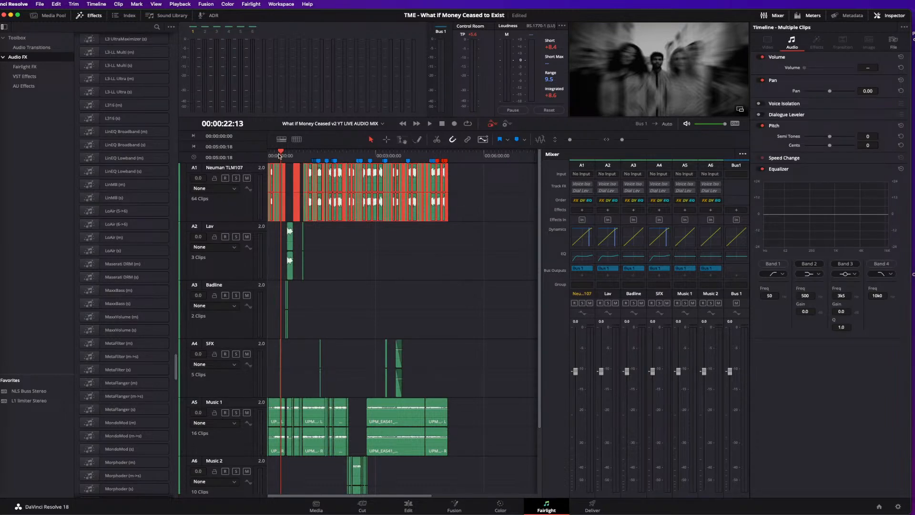
{"action": "key", "text": "Home"}
{"action": "key", "text": "space"}
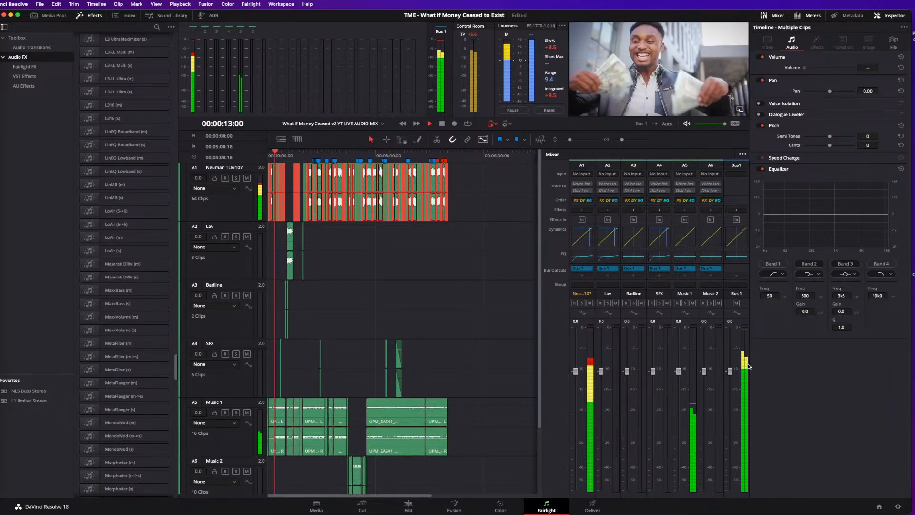
{"action": "key", "text": "space"}
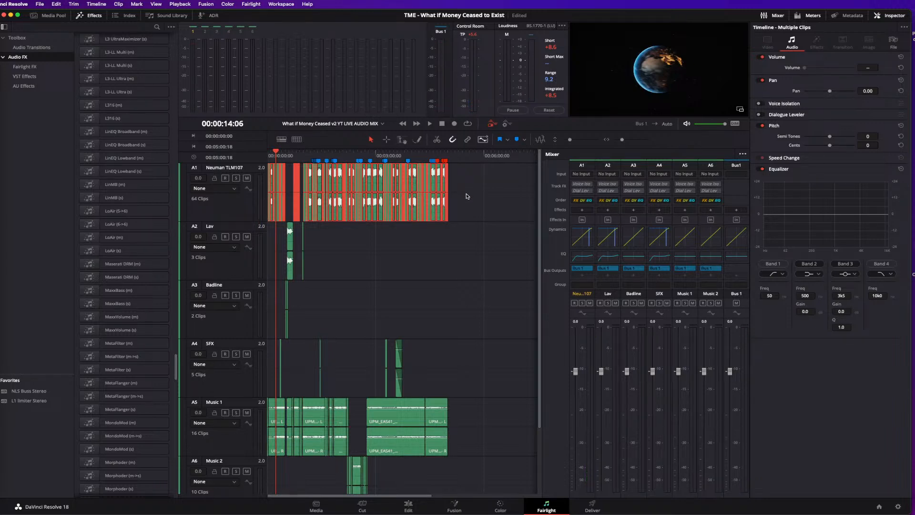
- Check the clip volumes on the Neuman TLM107 track for the closing group, the opening group and the clip near 00:03:44
{"action": "left_click_drag", "start_coordinate": [475, 180], "coordinate": [394, 214]}
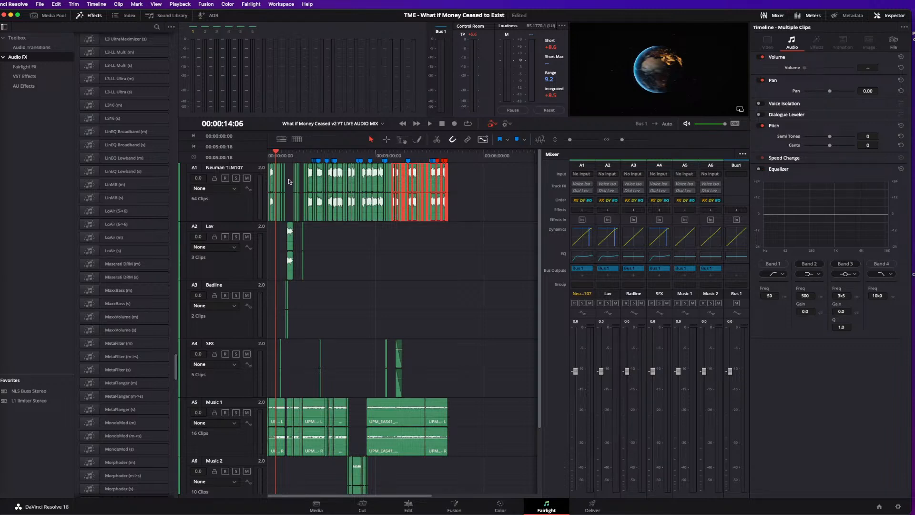
{"action": "left_click_drag", "start_coordinate": [288, 181], "coordinate": [264, 204]}
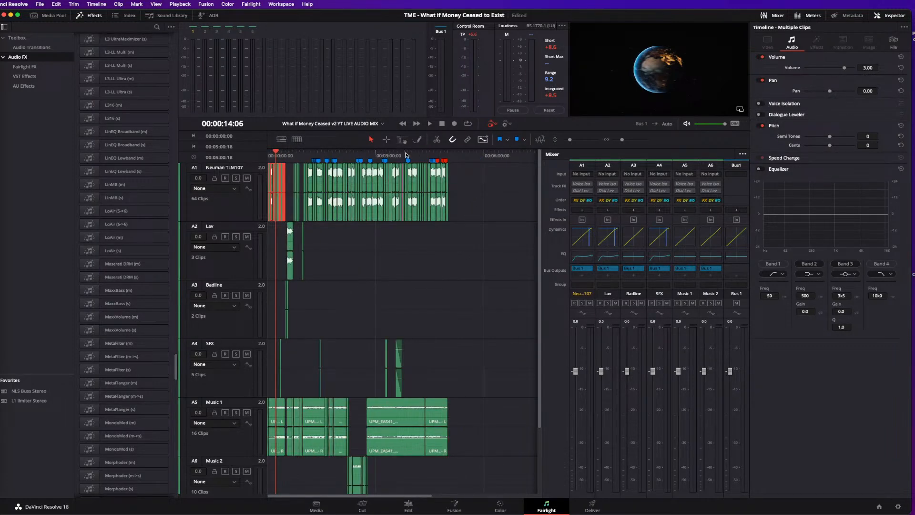
{"action": "left_click", "coordinate": [405, 155]}
{"action": "key", "text": "super+equal"}
{"action": "key", "text": "super+equal"}
{"action": "key", "text": "super+equal"}
{"action": "key", "text": "super+equal"}
{"action": "left_click", "coordinate": [370, 156]}
{"action": "left_click", "coordinate": [376, 189]}
- Set the volume of all clips on the Neuman TLM107 track to -4
{"action": "key", "text": "super+minus"}
{"action": "key", "text": "super+minus"}
{"action": "key", "text": "super+minus"}
{"action": "key", "text": "super+minus"}
{"action": "left_click", "coordinate": [255, 206]}
{"action": "left_click", "coordinate": [867, 68]}
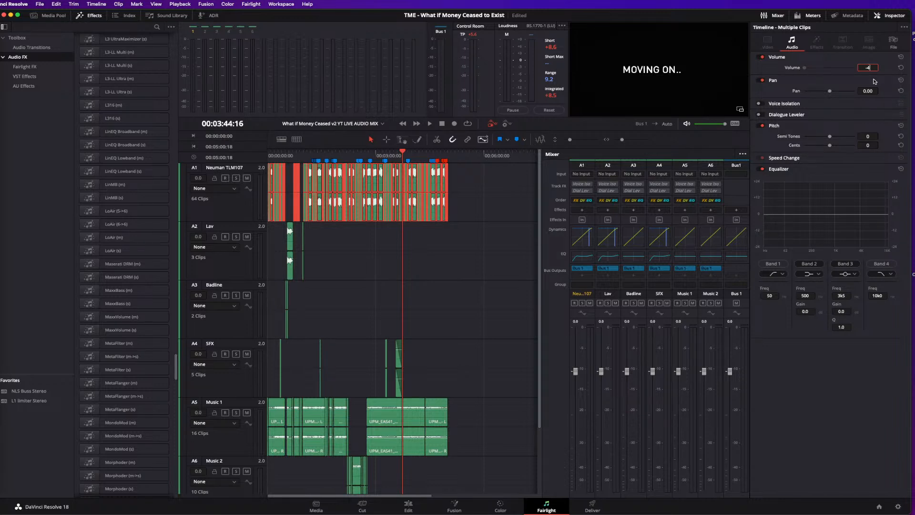
{"action": "type", "text": "-4"}
{"action": "key", "text": "Return"}
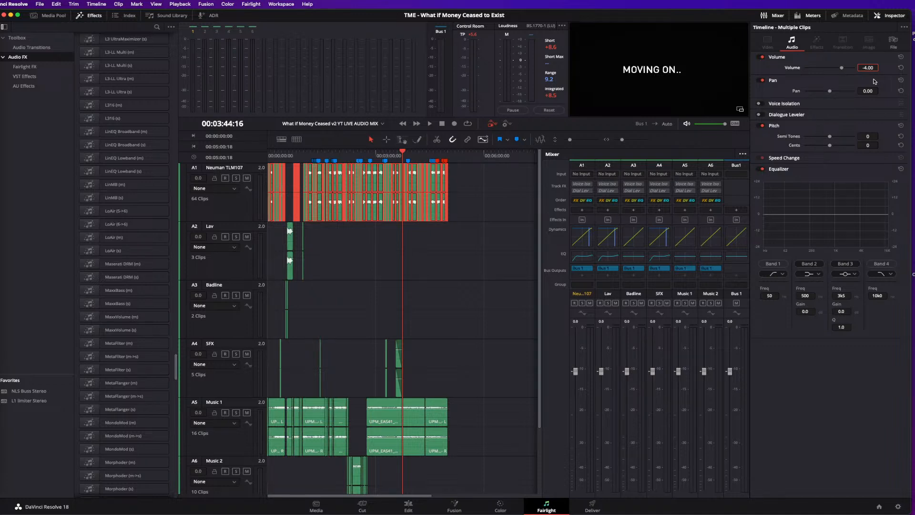
- Set the volume of the pink Neuman TLM107 clip near 00:03:44 to 0 and play back that passage
{"action": "scroll", "coordinate": [435, 214], "scroll_direction": "up", "scroll_amount": 10}
{"action": "left_click", "coordinate": [435, 214]}
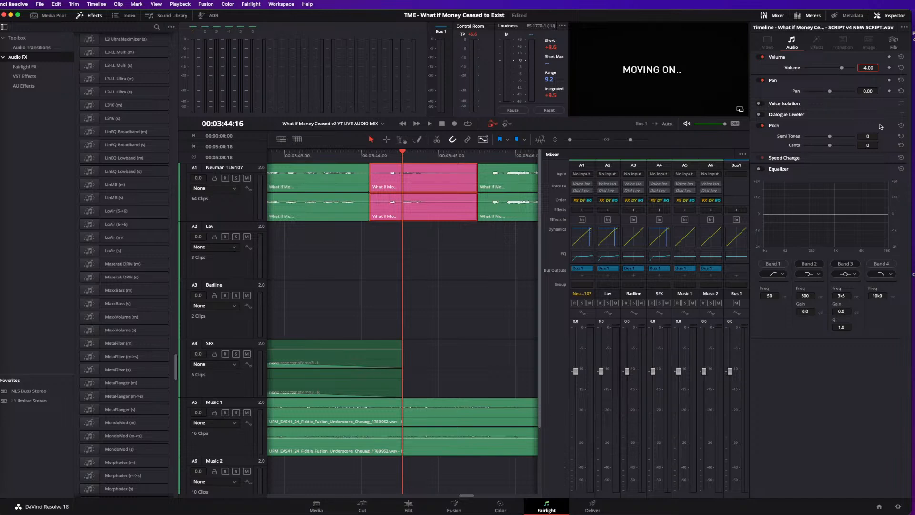
{"action": "key", "text": "Return"}
{"action": "key", "text": "super+minus"}
{"action": "left_click", "coordinate": [339, 156]}
{"action": "key", "text": "space"}
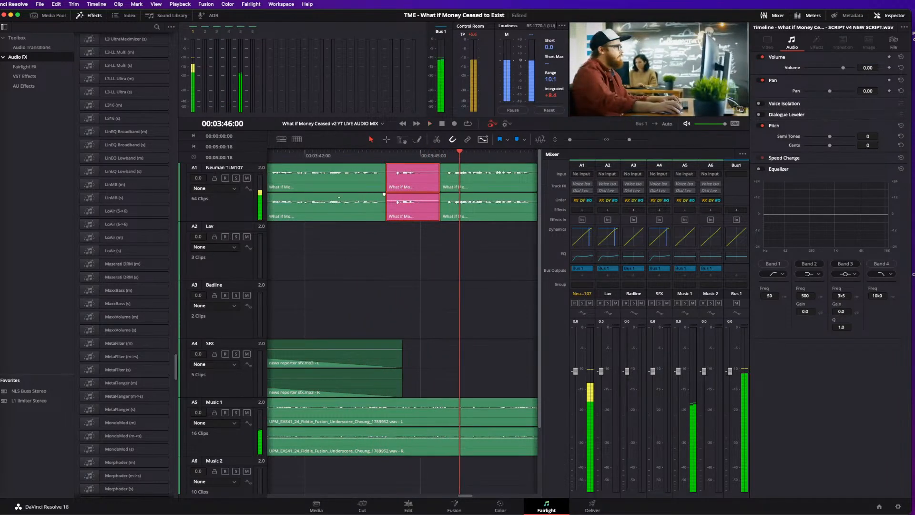
{"action": "key", "text": "space"}
- Set the volume of the Spark Debate CAM2 clip on the Lav track to -3
{"action": "key", "text": "Home"}
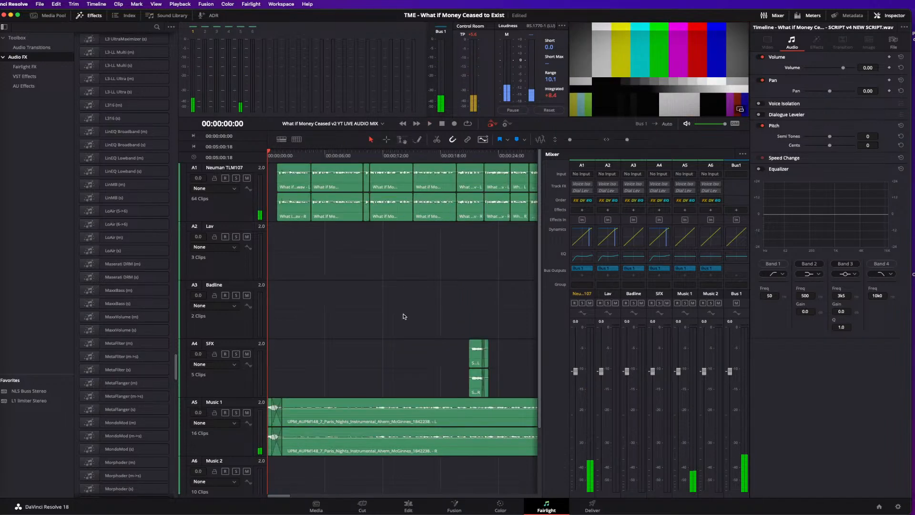
{"action": "scroll", "coordinate": [404, 316], "scroll_direction": "down", "scroll_amount": 5}
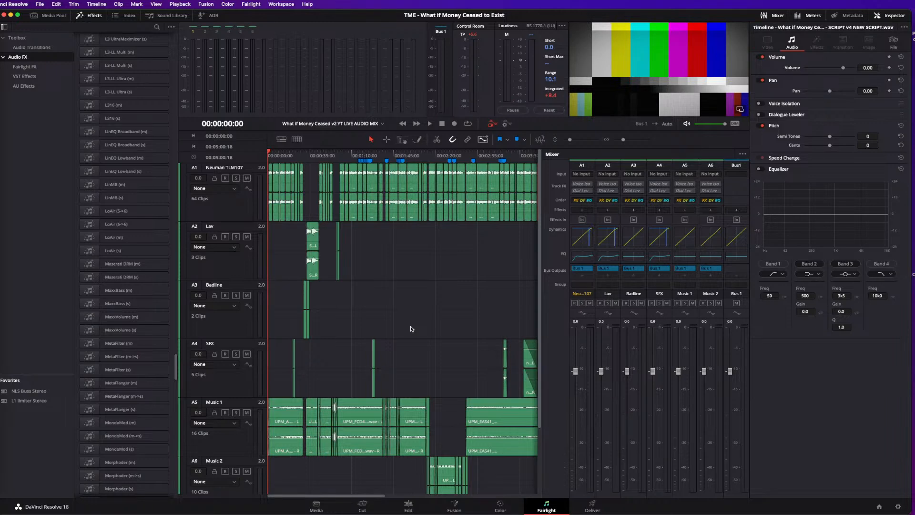
{"action": "left_click", "coordinate": [308, 157]}
{"action": "scroll", "coordinate": [350, 265], "scroll_direction": "up", "scroll_amount": 8}
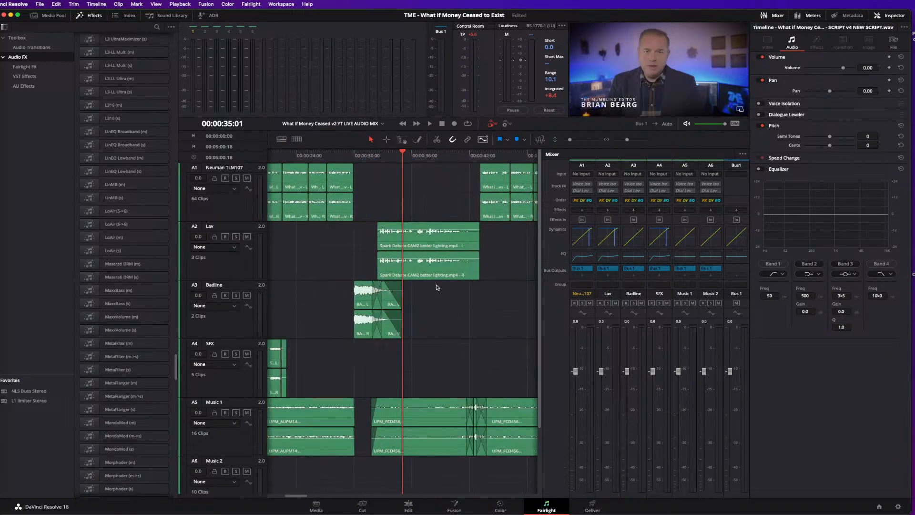
{"action": "left_click", "coordinate": [424, 267]}
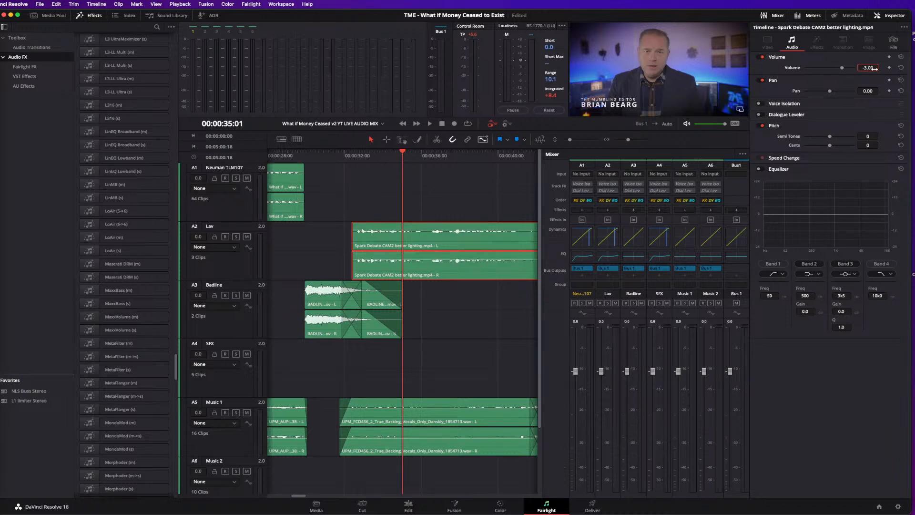
- Set the volume of the first short "But what if we did CAM2" clip on the Lav track to -2
{"action": "scroll", "coordinate": [482, 326], "scroll_direction": "down", "scroll_amount": 8}
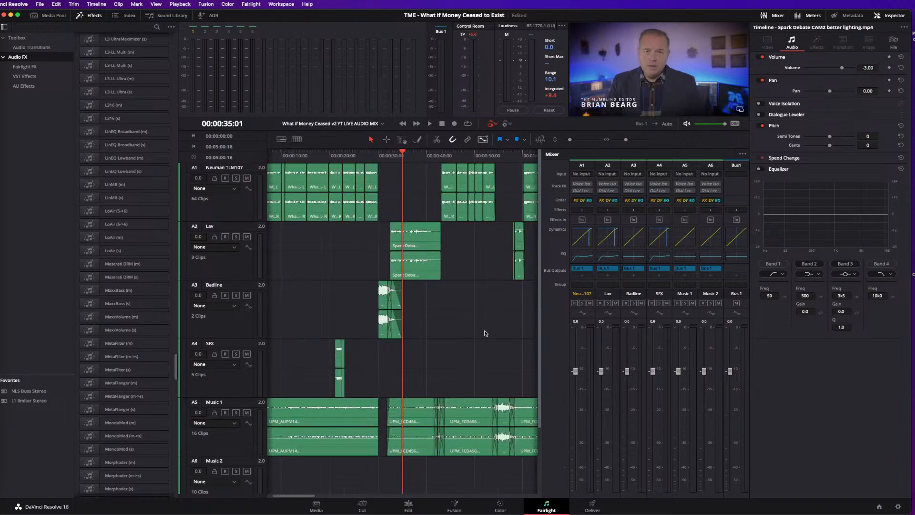
{"action": "left_click", "coordinate": [333, 156]}
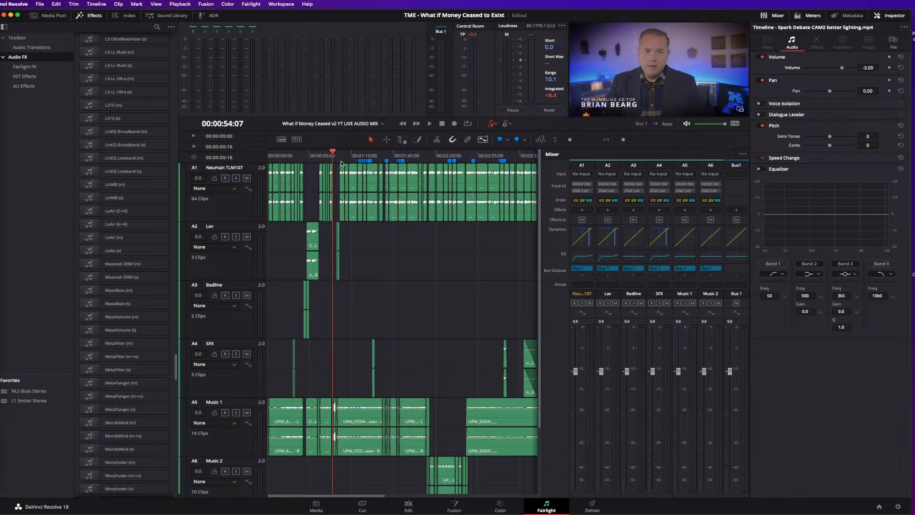
{"action": "scroll", "coordinate": [520, 255], "scroll_direction": "up", "scroll_amount": 8}
{"action": "left_click_drag", "start_coordinate": [457, 241], "coordinate": [522, 278]}
{"action": "left_click", "coordinate": [465, 267]}
{"action": "left_click", "coordinate": [477, 242]}
{"action": "left_click", "coordinate": [476, 242]}
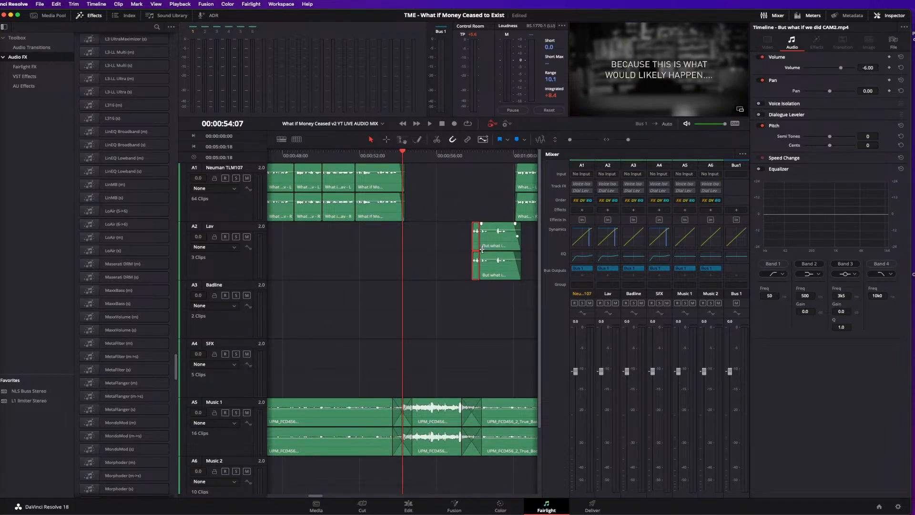
{"action": "left_click", "coordinate": [865, 68]}
{"action": "type", "text": "-2"}
{"action": "key", "text": "Return"}
- Set the volume of the second, longer "But what if we did CAM2" clip on the Lav track to -4
{"action": "left_click", "coordinate": [502, 235]}
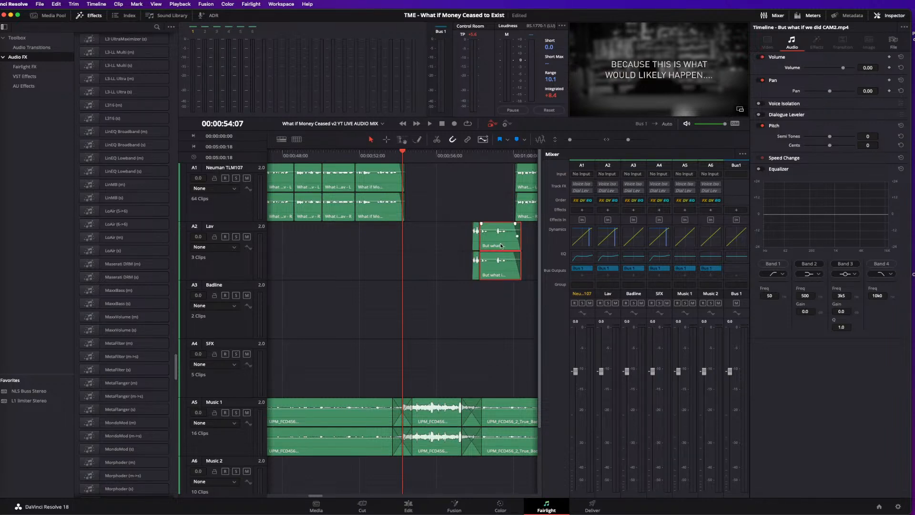
{"action": "left_click", "coordinate": [867, 68]}
{"action": "type", "text": "-4"}
{"action": "key", "text": "Return"}
- Set the volume of the BADLINE Logo Open clips on the Badline track to -10
{"action": "key", "text": "super+minus"}
{"action": "key", "text": "super+minus"}
{"action": "key", "text": "super+minus"}
{"action": "key", "text": "super+minus"}
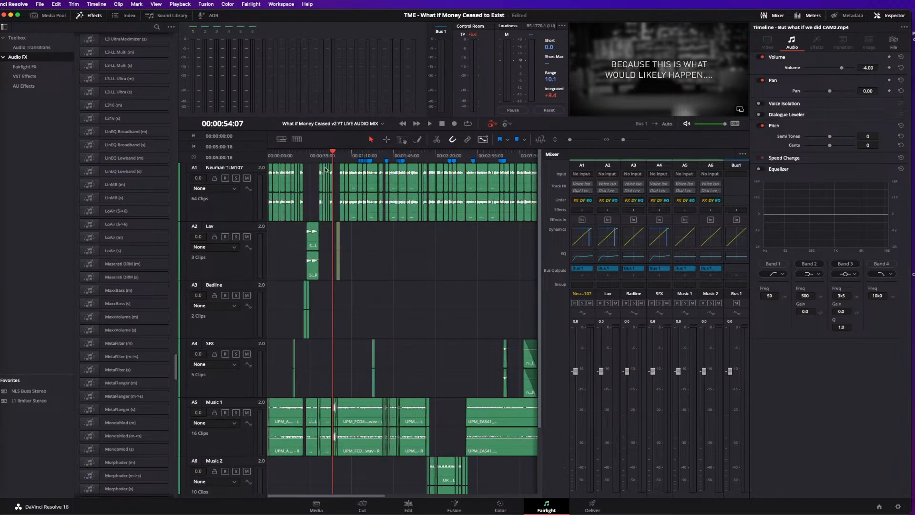
{"action": "left_click", "coordinate": [307, 155]}
{"action": "key", "text": "super+equal"}
{"action": "key", "text": "super+equal"}
{"action": "key", "text": "super+equal"}
{"action": "key", "text": "super+equal"}
{"action": "left_click", "coordinate": [327, 305]}
{"action": "left_click", "coordinate": [874, 69]}
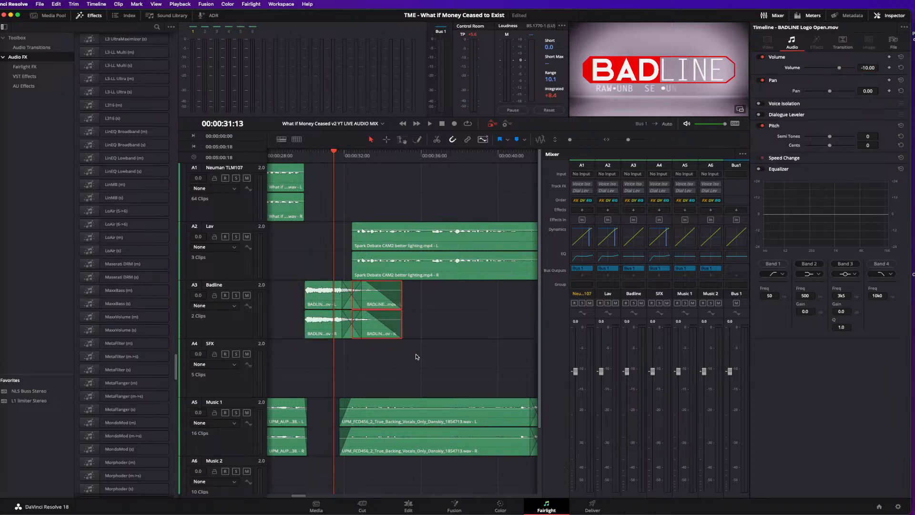
- Play the SFX clips near 00:00:21 and set the volume of both to -10
{"action": "scroll", "coordinate": [423, 358], "scroll_direction": "down", "scroll_amount": 5}
{"action": "left_click", "coordinate": [319, 159]}
{"action": "scroll", "coordinate": [442, 338], "scroll_direction": "up", "scroll_amount": 6}
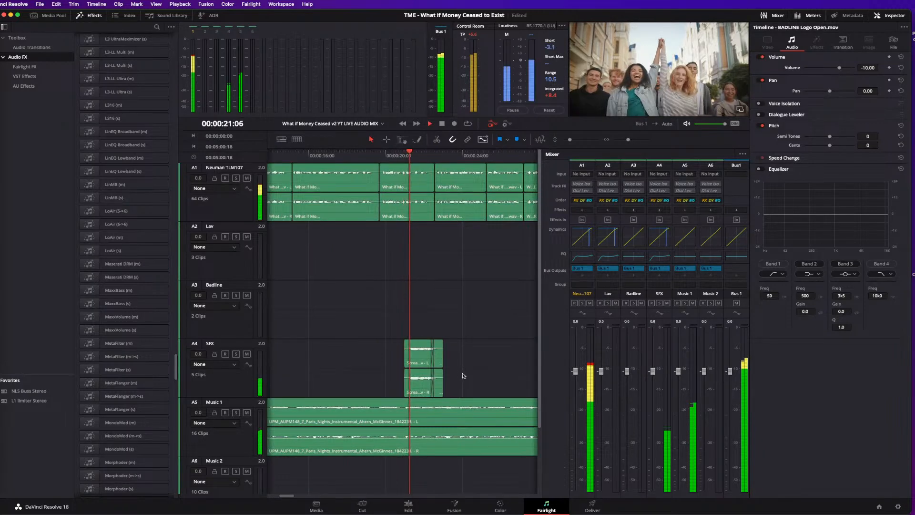
{"action": "left_click_drag", "start_coordinate": [386, 346], "coordinate": [463, 379]}
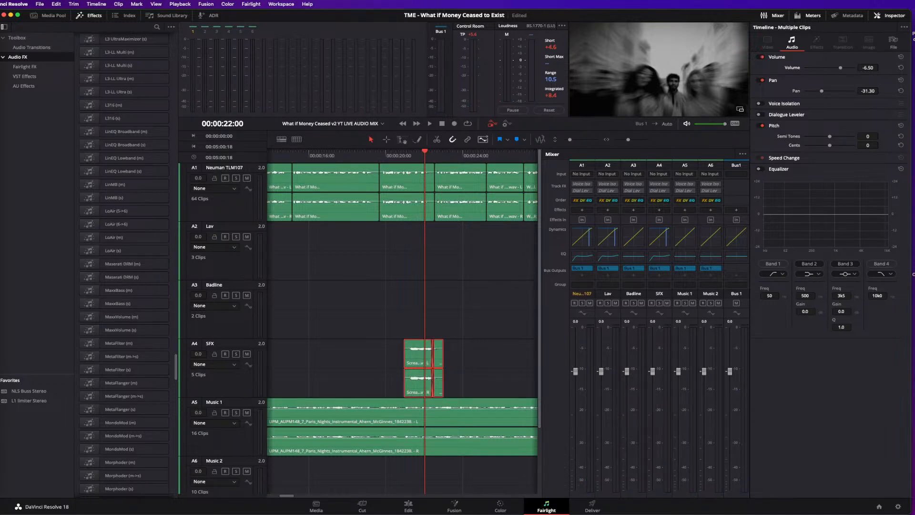
{"action": "scroll", "coordinate": [515, 326], "scroll_direction": "down", "scroll_amount": 5}
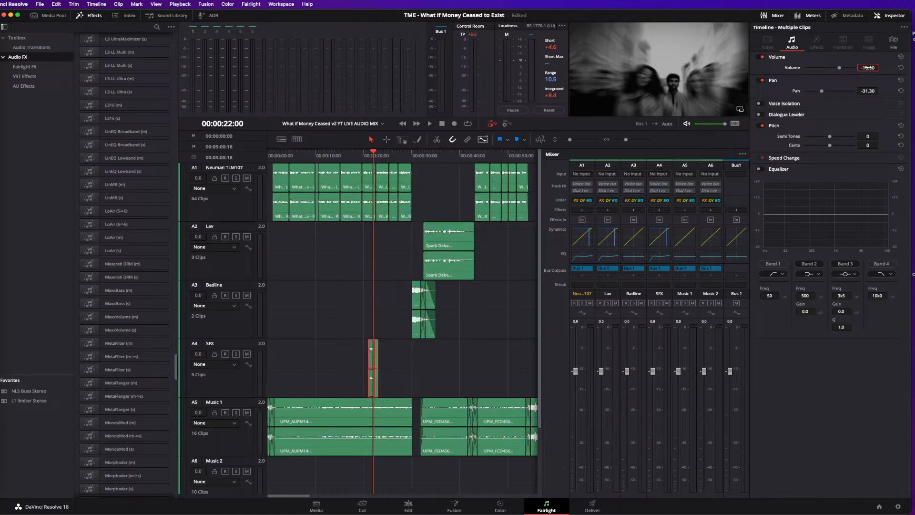
- Play the explosion clip on the SFX track near 00:01:27, set its volume to -12 and play it again
{"action": "left_click", "coordinate": [482, 156]}
{"action": "scroll", "coordinate": [515, 264], "scroll_direction": "up", "scroll_amount": 5}
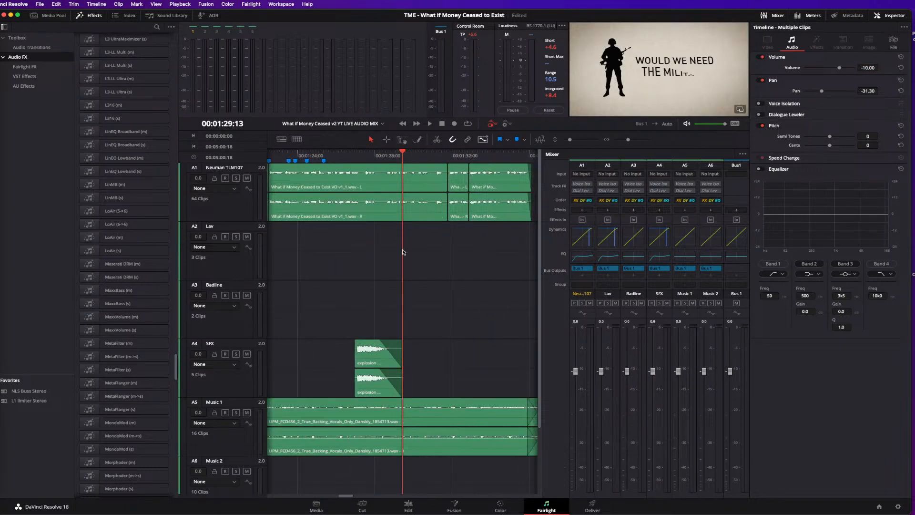
{"action": "left_click", "coordinate": [343, 158]}
{"action": "key", "text": "space"}
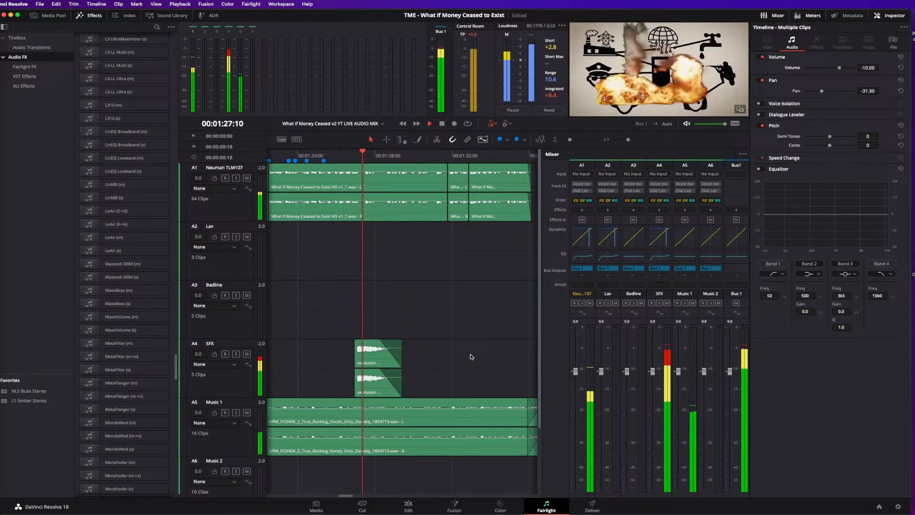
{"action": "left_click", "coordinate": [381, 360]}
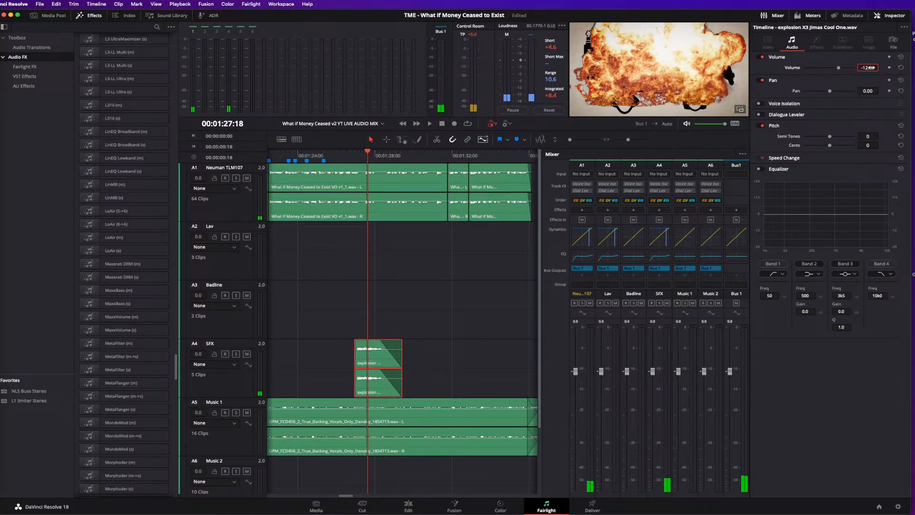
{"action": "left_click", "coordinate": [345, 157]}
{"action": "key", "text": "space"}
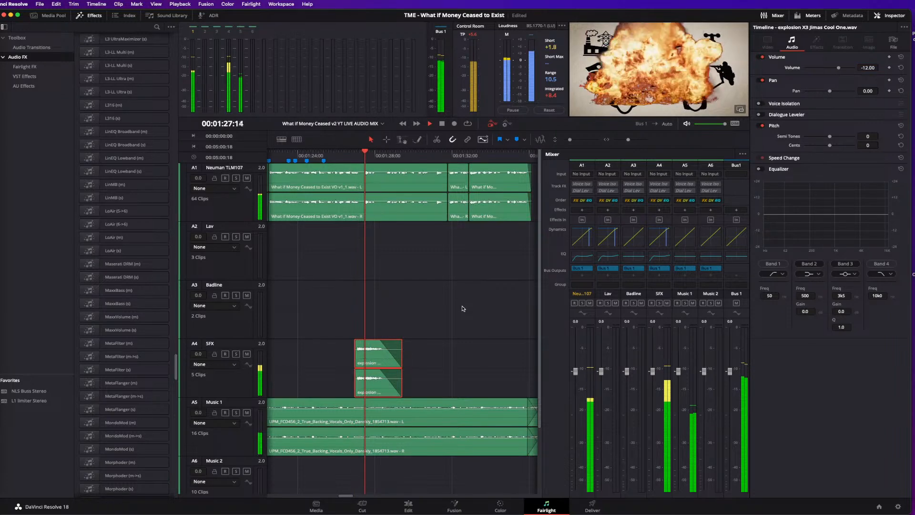
- Play the Prison Cell Door clip on the SFX track near 00:03:17 and set its volume to -10
{"action": "key", "text": "space"}
{"action": "key", "text": "super+minus"}
{"action": "key", "text": "super+minus"}
{"action": "key", "text": "super+minus"}
{"action": "key", "text": "super+minus"}
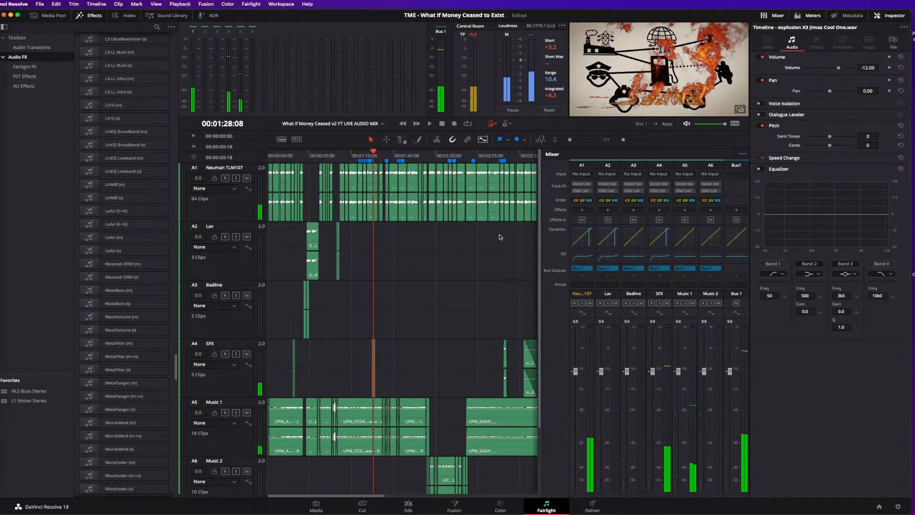
{"action": "left_click", "coordinate": [500, 156]}
{"action": "key", "text": "super+equal"}
{"action": "key", "text": "super+equal"}
{"action": "key", "text": "super+equal"}
{"action": "key", "text": "super+equal"}
{"action": "key", "text": "space"}
{"action": "key", "text": "space"}
{"action": "left_click", "coordinate": [379, 354]}
{"action": "type", "text": "-10"}
{"action": "key", "text": "Return"}
{"action": "scroll", "coordinate": [485, 315], "scroll_direction": "down", "scroll_amount": 2}
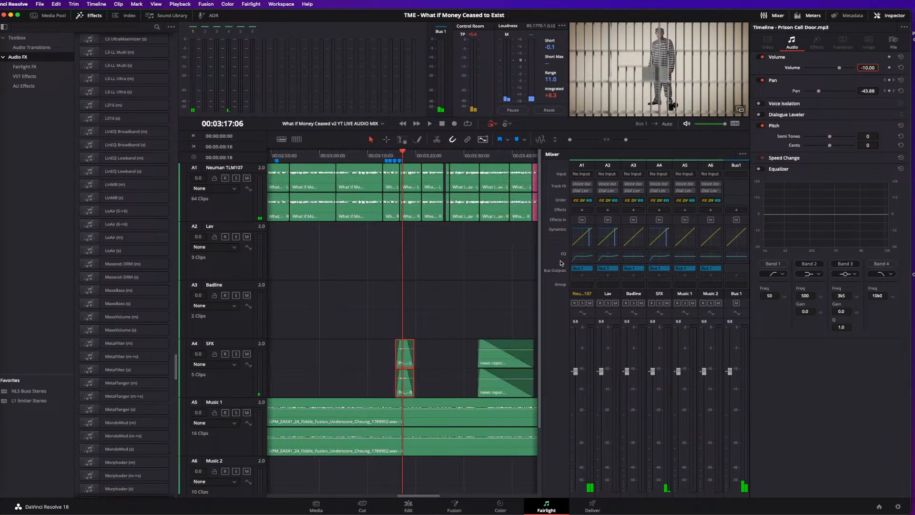
- Audition the news reporter sfx clip near 00:03:33, checking its volume and playing it with the SFX track soloed
{"action": "left_click", "coordinate": [482, 157]}
{"action": "scroll", "coordinate": [480, 354], "scroll_direction": "up", "scroll_amount": 2}
{"action": "left_click", "coordinate": [454, 360]}
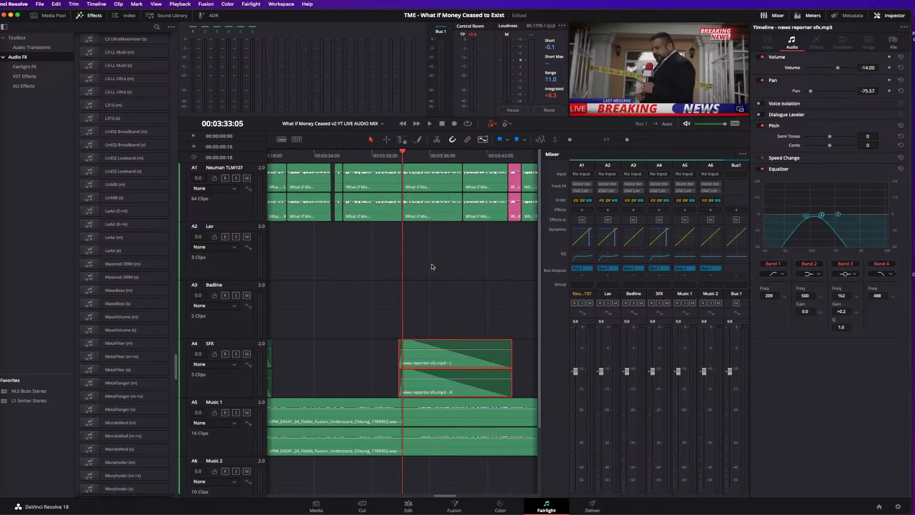
{"action": "left_click", "coordinate": [386, 158]}
{"action": "key", "text": "space"}
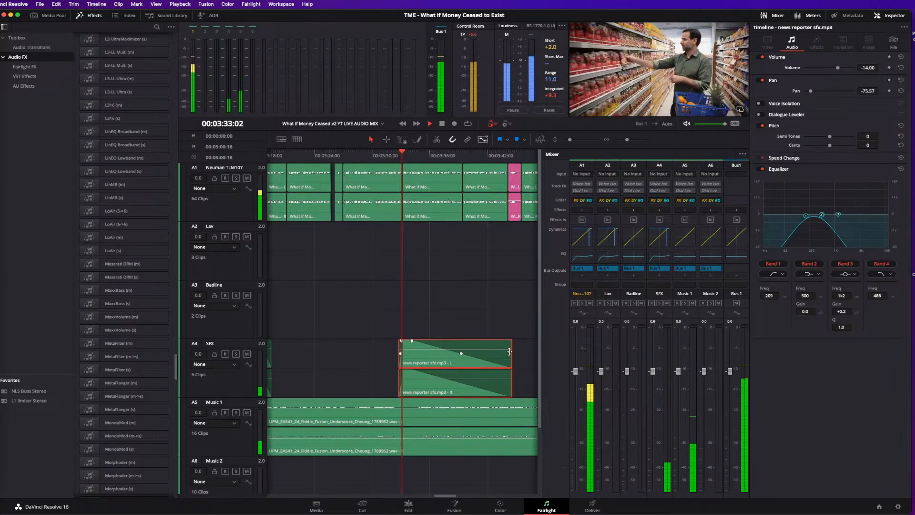
{"action": "key", "text": "space"}
{"action": "left_click", "coordinate": [235, 354]}
{"action": "key", "text": "space"}
{"action": "key", "text": "space"}
{"action": "left_click", "coordinate": [389, 156]}
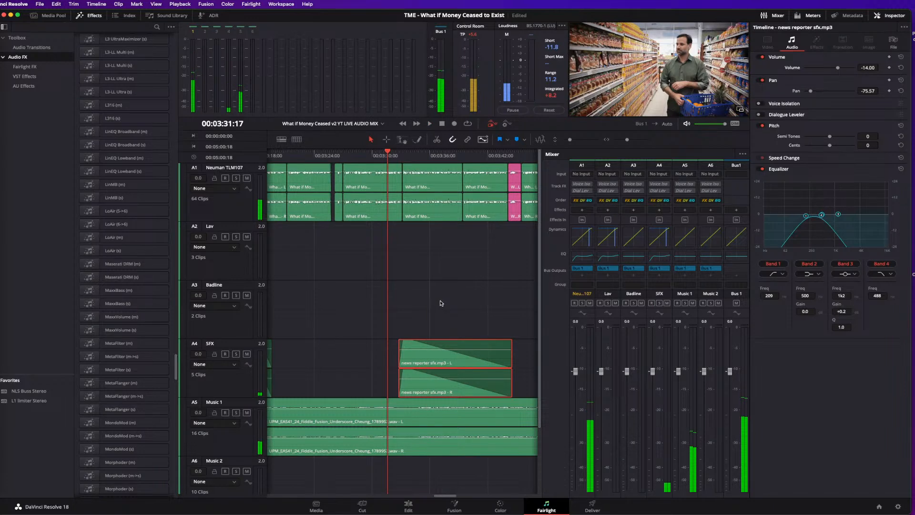
- Select the clips on the Music 1 track, then check the volume of the music clip at about 00:01:04
{"action": "scroll", "coordinate": [454, 403], "scroll_direction": "down", "scroll_amount": 6}
{"action": "left_click_drag", "start_coordinate": [490, 420], "coordinate": [274, 452]}
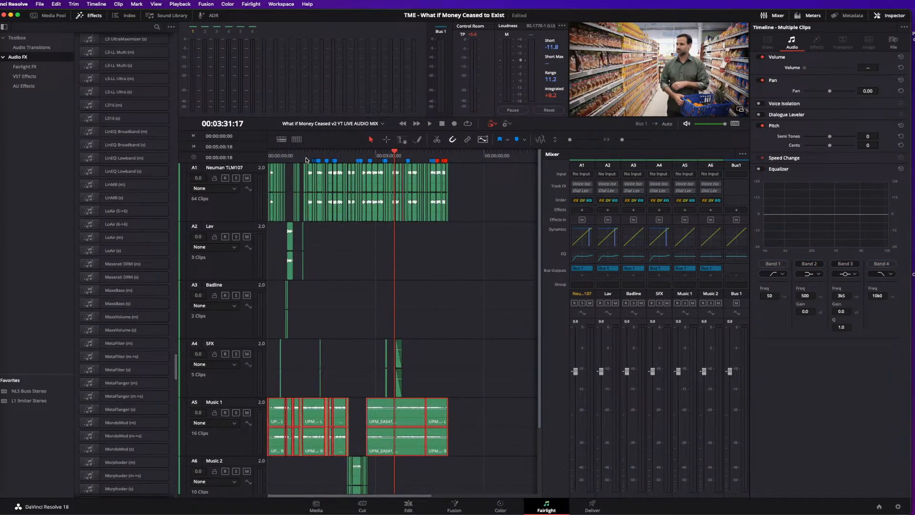
{"action": "left_click", "coordinate": [305, 160]}
{"action": "scroll", "coordinate": [306, 160], "scroll_direction": "up", "scroll_amount": 8}
{"action": "left_click", "coordinate": [459, 421]}
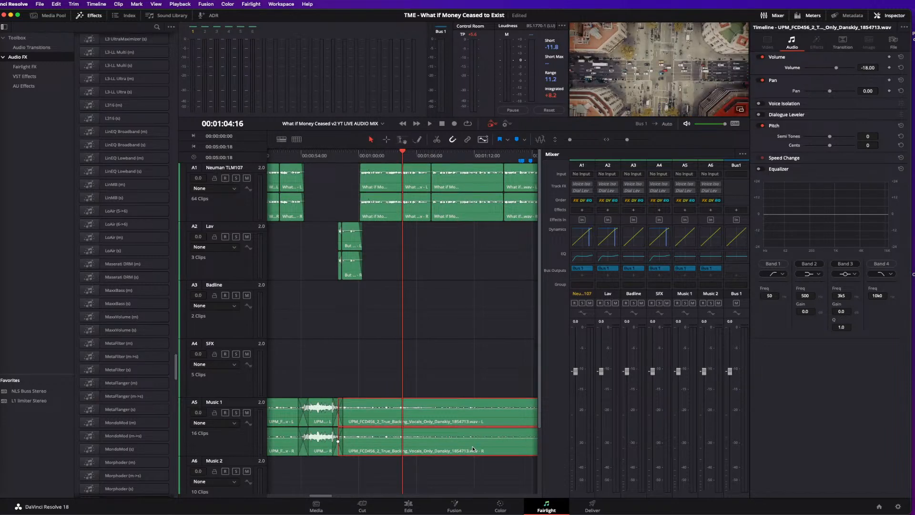
- Check the volume of the short, louder music clip on the Music 1 track near 00:00:56
{"action": "scroll", "coordinate": [476, 439], "scroll_direction": "down", "scroll_amount": 3}
{"action": "left_click", "coordinate": [357, 161]}
{"action": "scroll", "coordinate": [467, 339], "scroll_direction": "up", "scroll_amount": 5}
{"action": "left_click", "coordinate": [447, 176]}
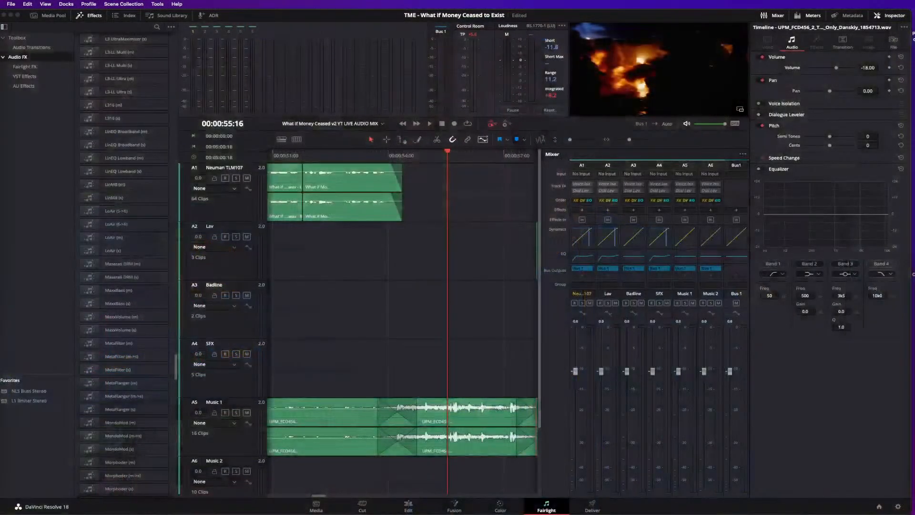
{"action": "left_click", "coordinate": [506, 337]}
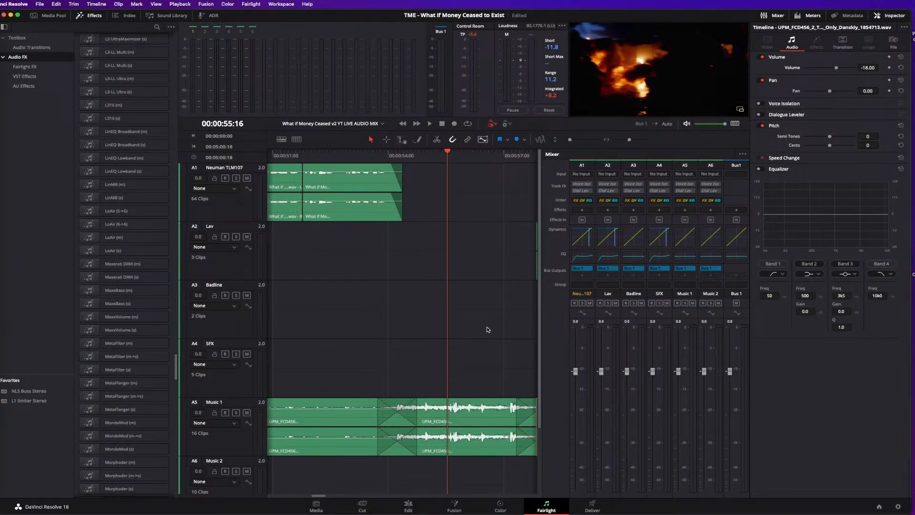
{"action": "scroll", "coordinate": [501, 333], "scroll_direction": "down", "scroll_amount": 5}
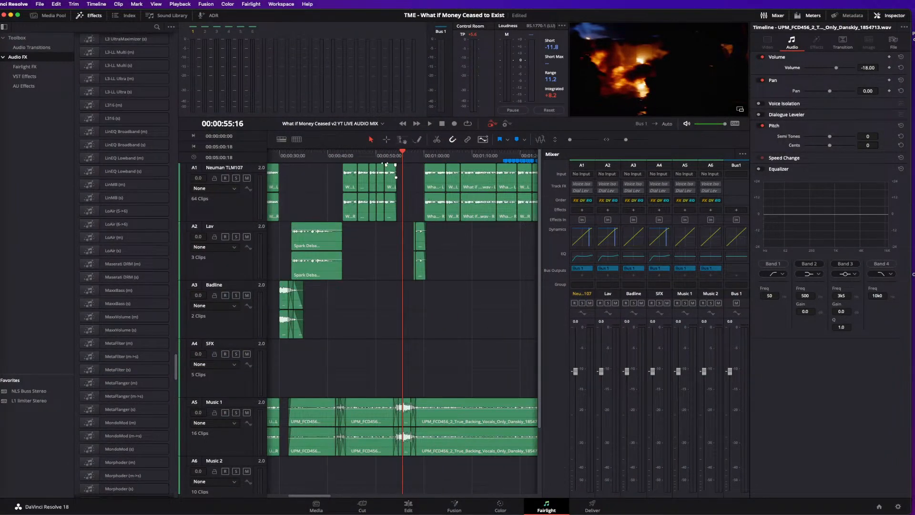
{"action": "left_click", "coordinate": [385, 156]}
{"action": "key", "text": "super+equal"}
{"action": "key", "text": "super+equal"}
{"action": "left_click", "coordinate": [486, 157]}
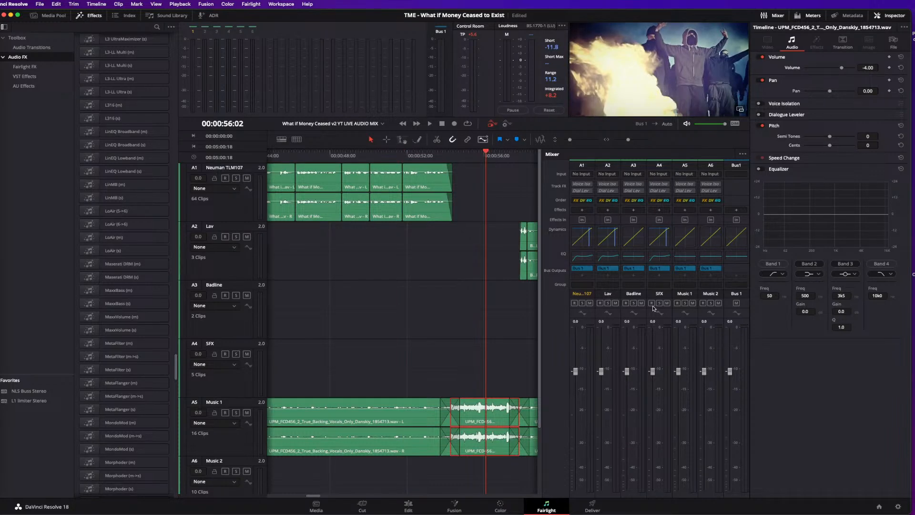
- Play the transition from the loud music clip through the Lav line into the voice-over, up to about 00:01:02
{"action": "scroll", "coordinate": [533, 313], "scroll_direction": "down", "scroll_amount": 6}
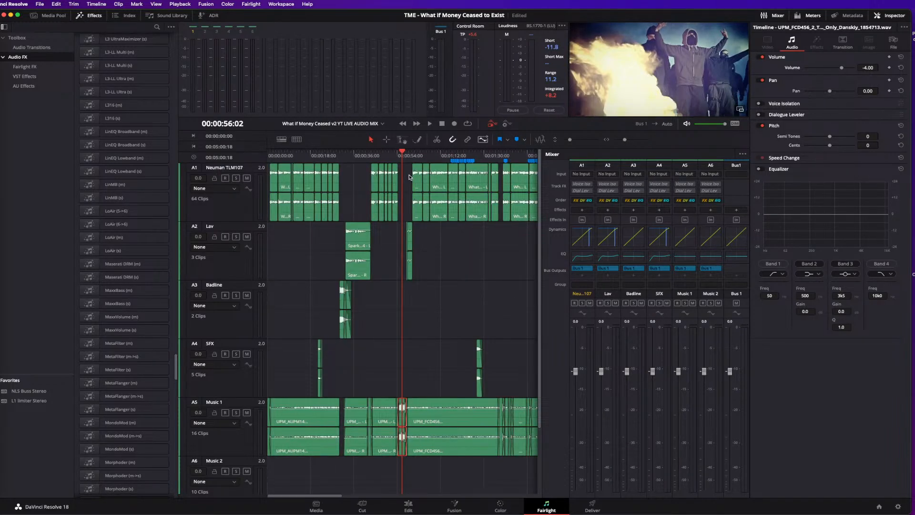
{"action": "scroll", "coordinate": [408, 177], "scroll_direction": "up", "scroll_amount": 5}
{"action": "key", "text": "space"}
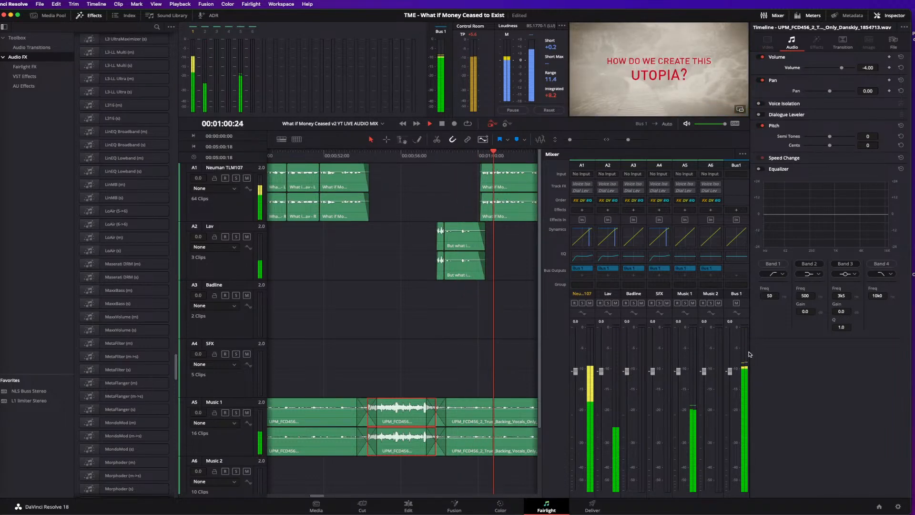
{"action": "key", "text": "space"}
- Return to the start of the timeline and briefly play the opening
{"action": "key", "text": "super+minus"}
{"action": "key", "text": "super+minus"}
{"action": "key", "text": "super+minus"}
{"action": "key", "text": "super+minus"}
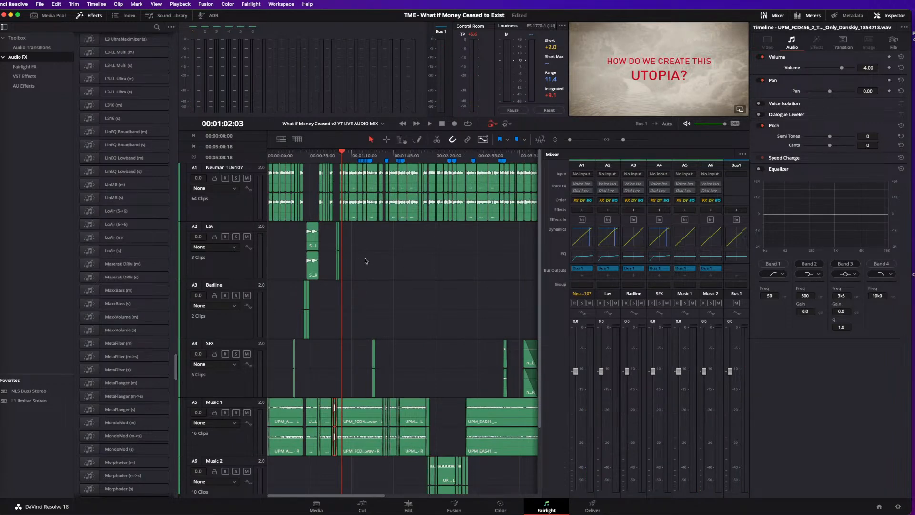
{"action": "key", "text": "Home"}
{"action": "key", "text": "space"}
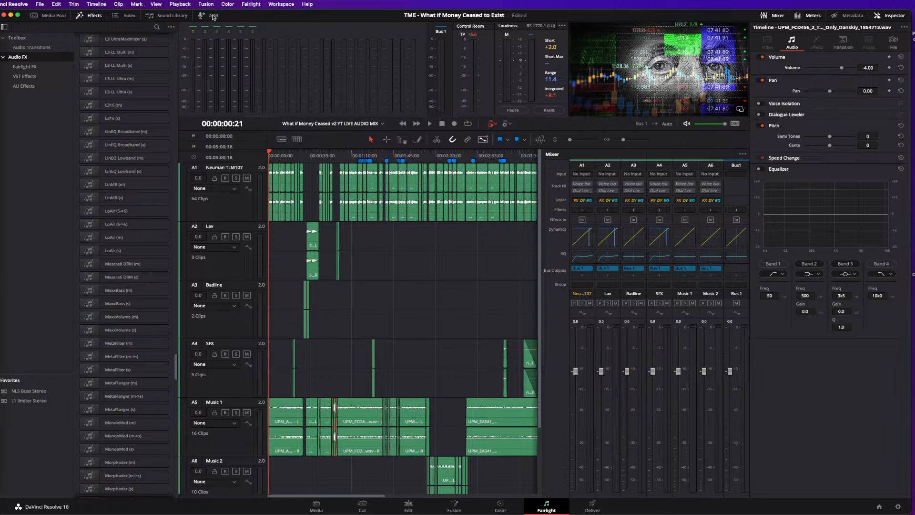
- Open the Presets Library to view the Global Track Presets, close it and clear the track selection
{"action": "left_click", "coordinate": [249, 4]}
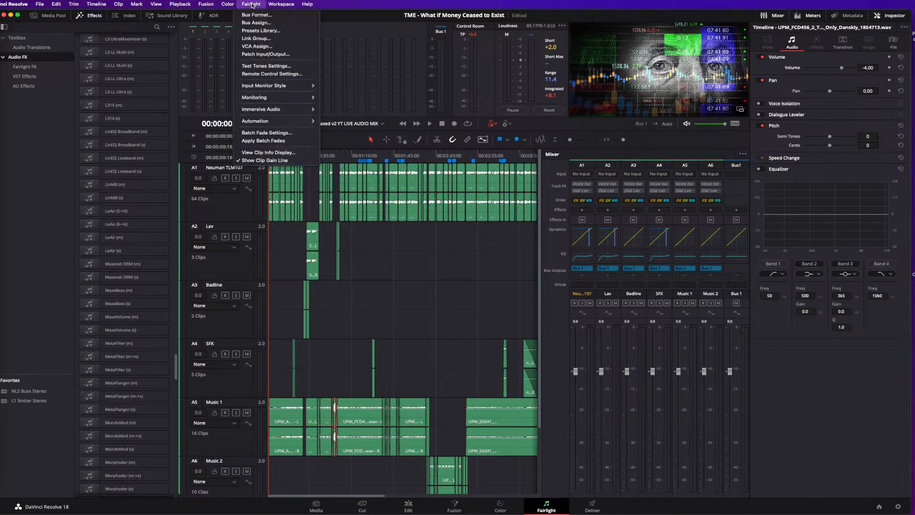
{"action": "left_click", "coordinate": [260, 32]}
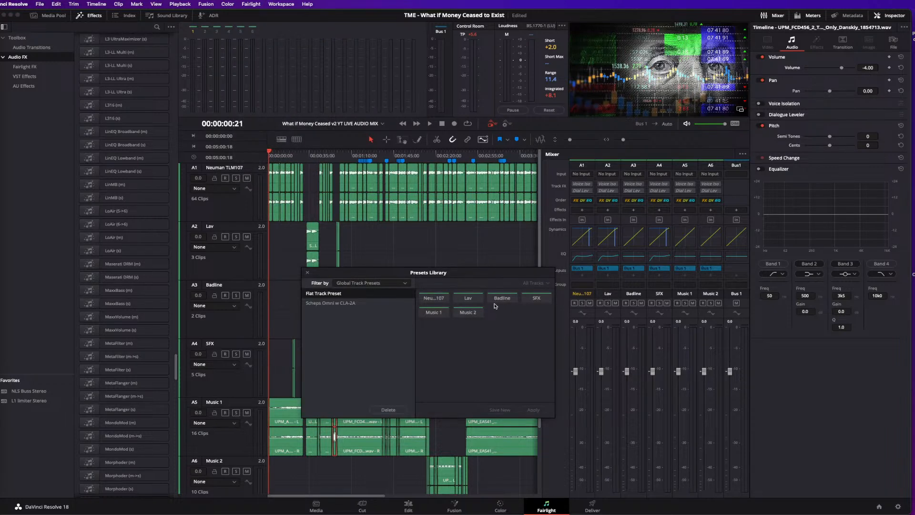
{"action": "left_click_drag", "start_coordinate": [421, 275], "coordinate": [441, 186]}
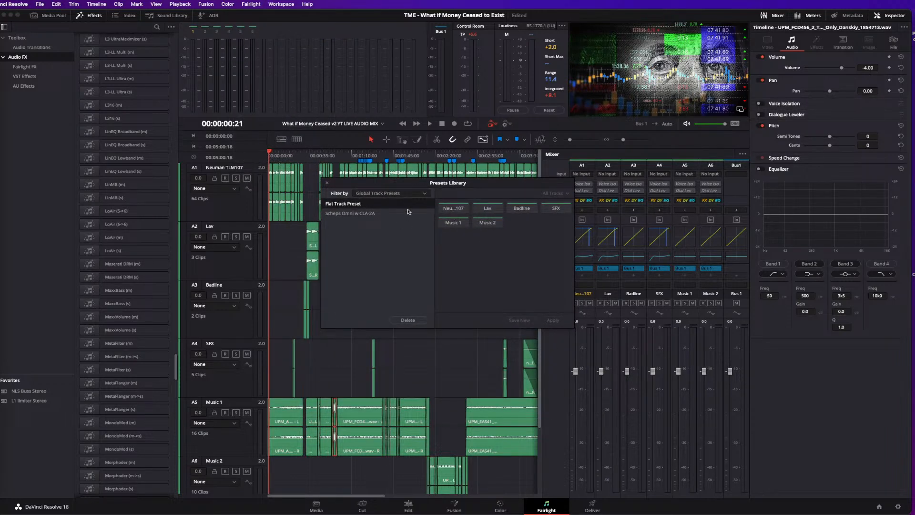
{"action": "left_click", "coordinate": [409, 194]}
{"action": "left_click", "coordinate": [390, 227]}
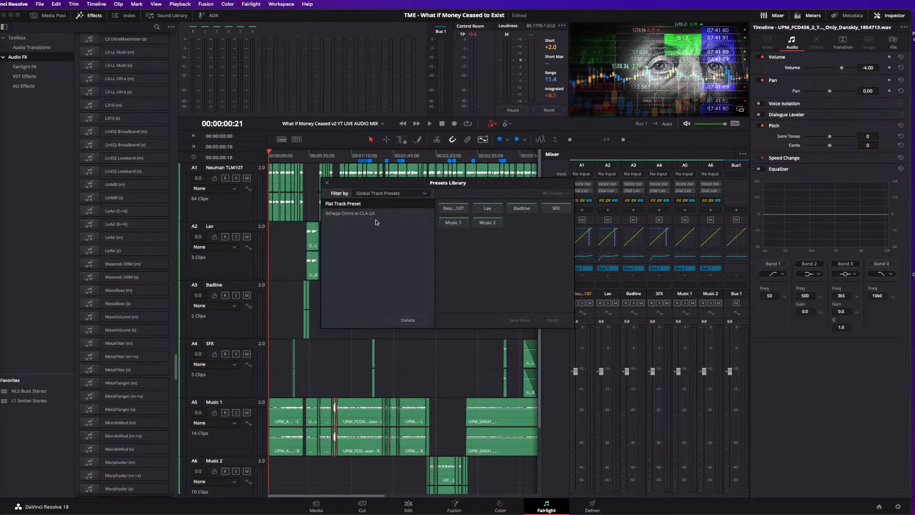
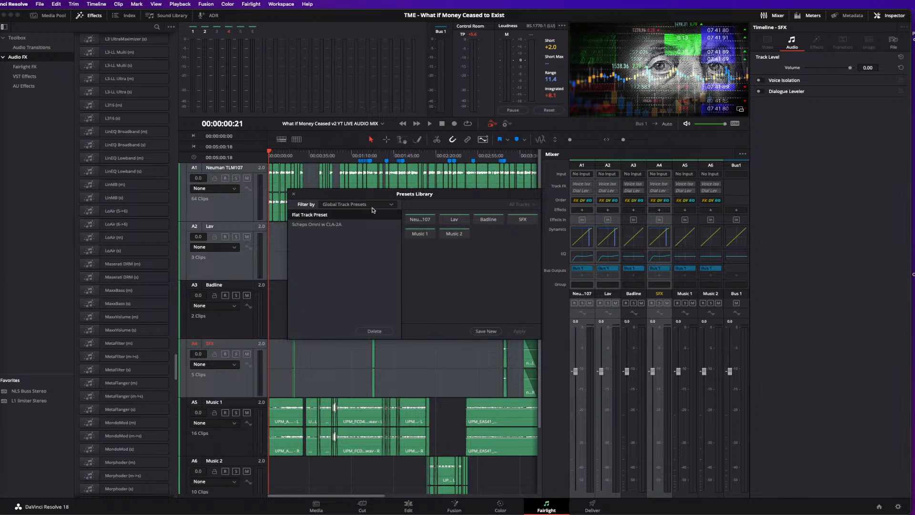
{"action": "left_click", "coordinate": [294, 195]}
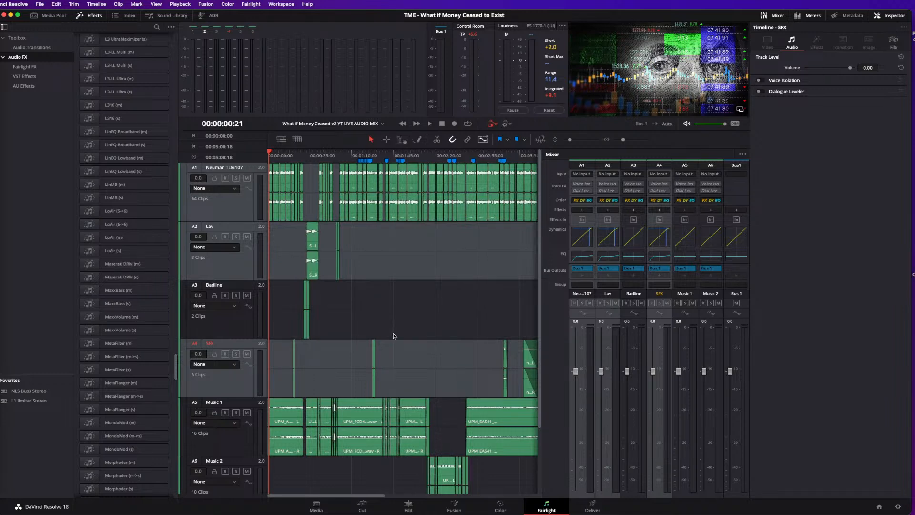
{"action": "left_click", "coordinate": [387, 312]}
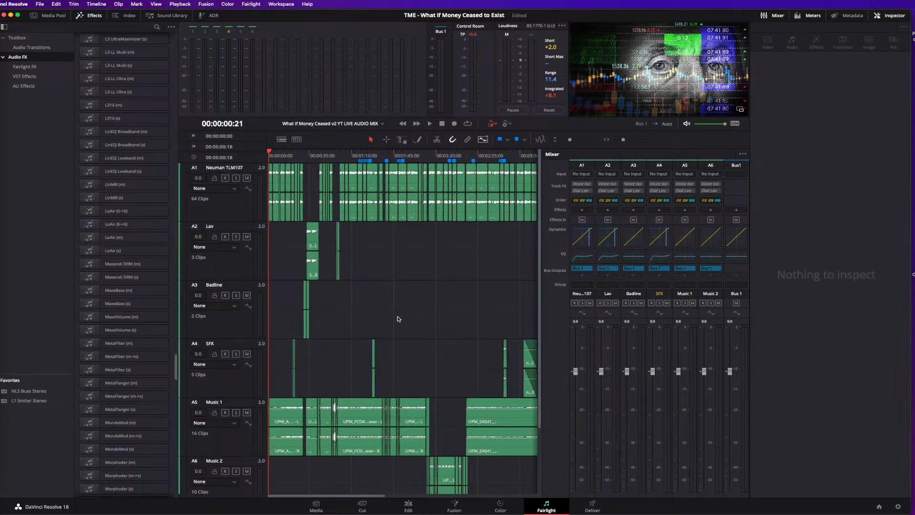
- Open the equalizer of the Neuman TLM107 track beside the timeline and play the opening up to about 00:00:04
{"action": "left_click", "coordinate": [583, 257]}
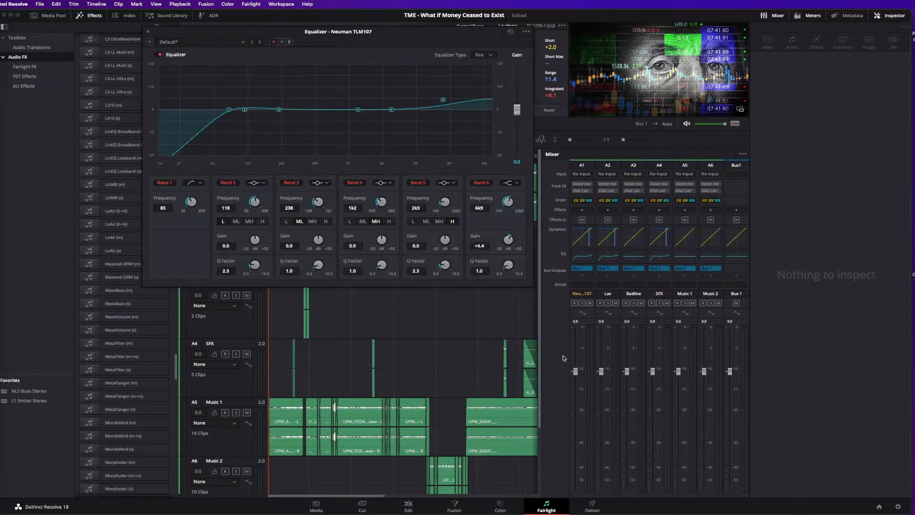
{"action": "left_click_drag", "start_coordinate": [303, 35], "coordinate": [493, 173]}
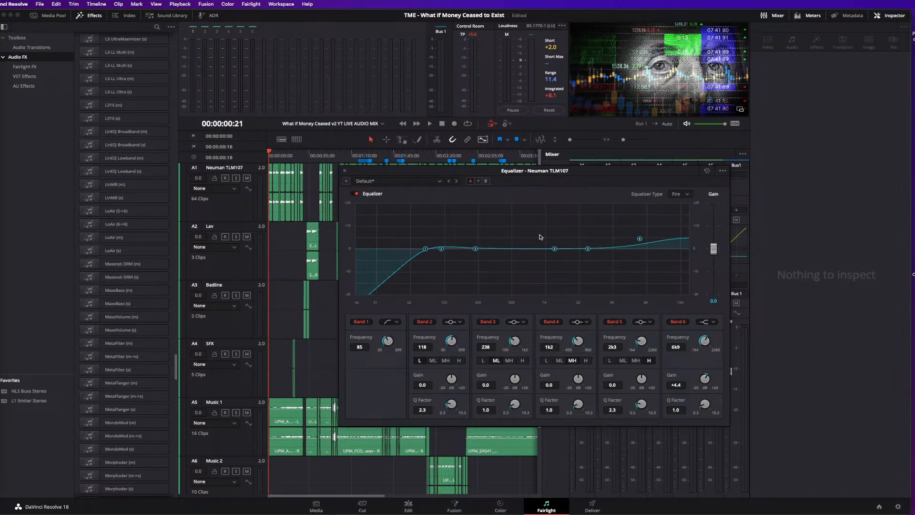
{"action": "left_click_drag", "start_coordinate": [385, 175], "coordinate": [526, 178]}
{"action": "key", "text": "super+equal"}
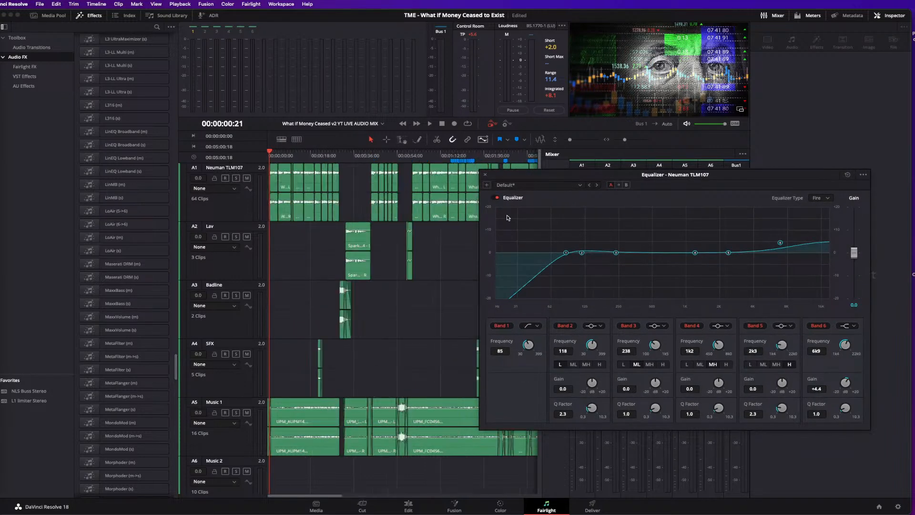
{"action": "key", "text": "super+equal"}
{"action": "key", "text": "space"}
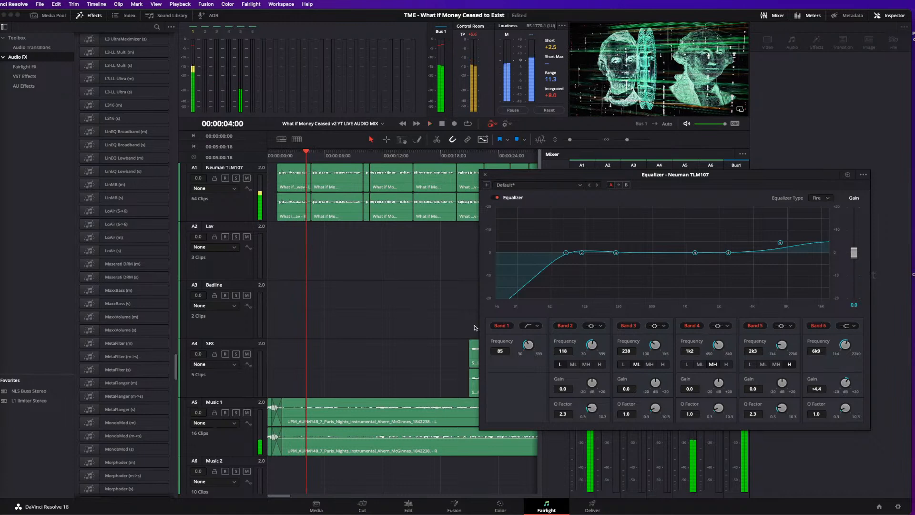
{"action": "key", "text": "space"}
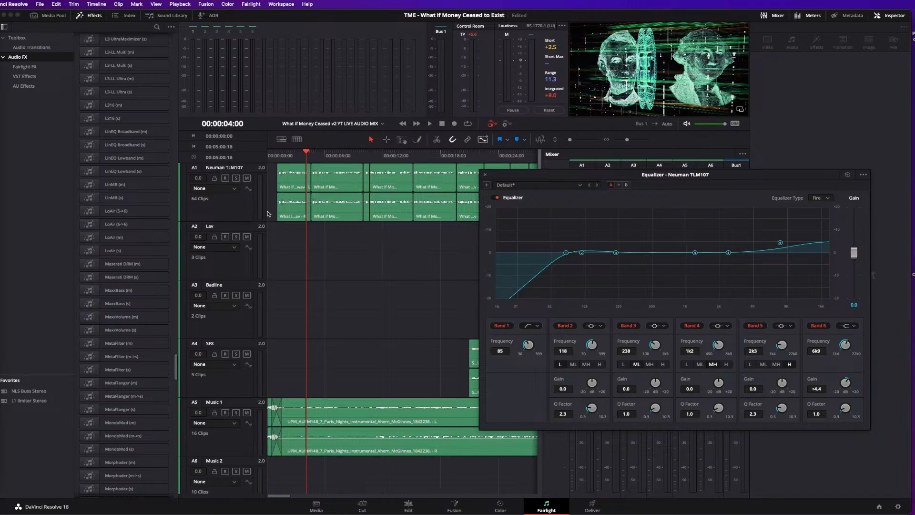
- Solo the Neuman TLM107 track and, during playback, sweep EQ Band 2, settling at 141 Hz with +3.6 gain
{"action": "left_click", "coordinate": [237, 178]}
{"action": "key", "text": "space"}
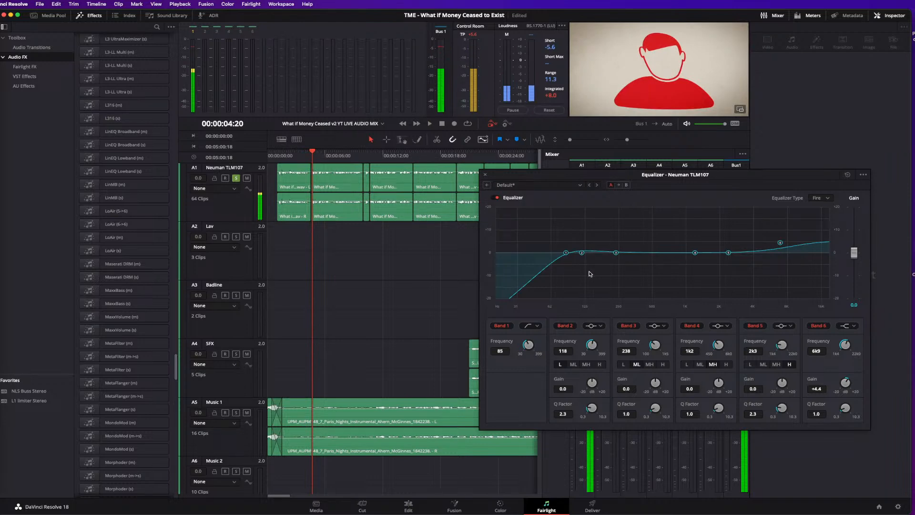
{"action": "left_click_drag", "start_coordinate": [582, 252], "coordinate": [643, 236]}
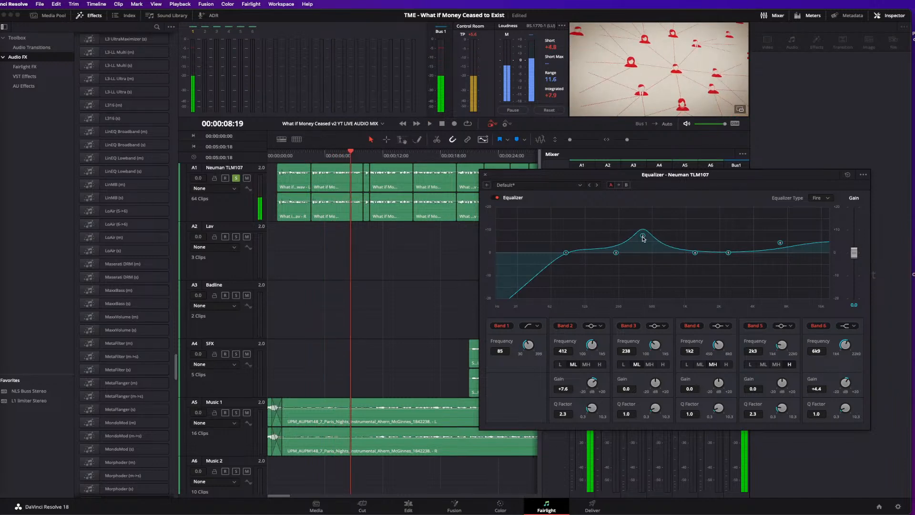
{"action": "left_click_drag", "start_coordinate": [643, 236], "coordinate": [594, 238]}
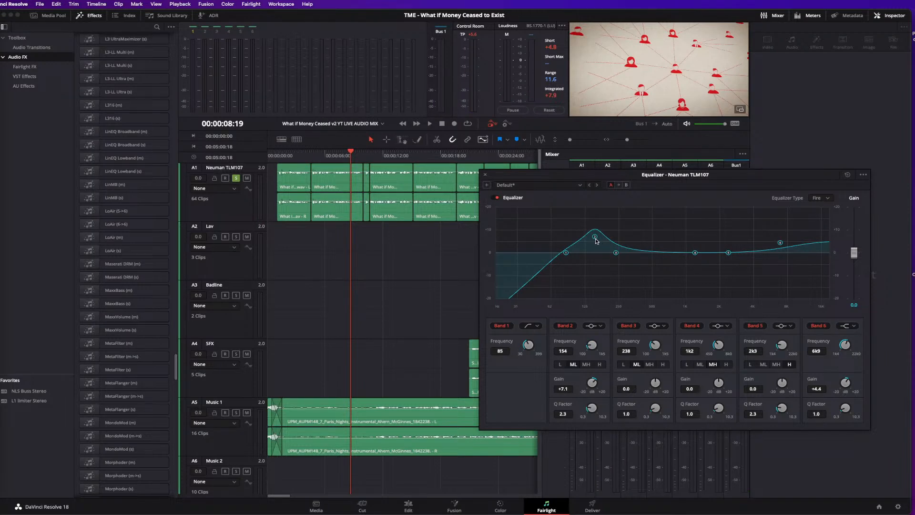
{"action": "key", "text": "space"}
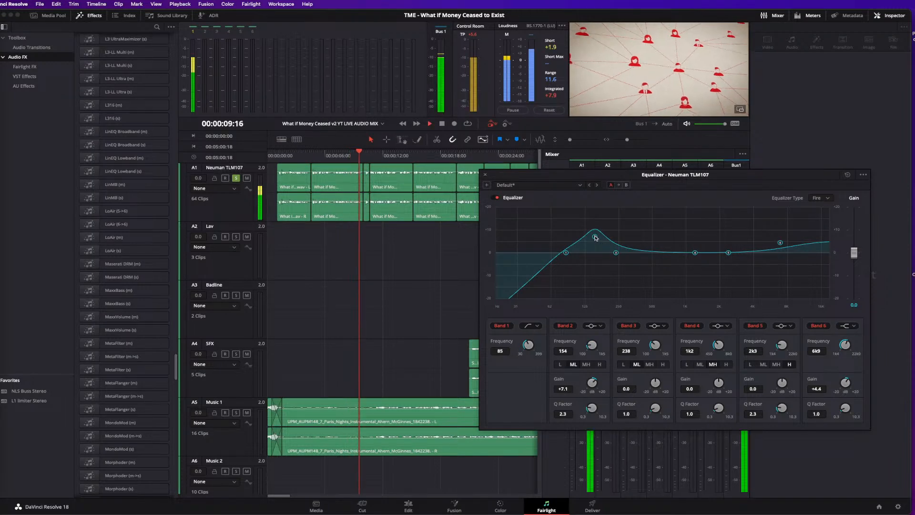
{"action": "left_click_drag", "start_coordinate": [595, 238], "coordinate": [591, 246]}
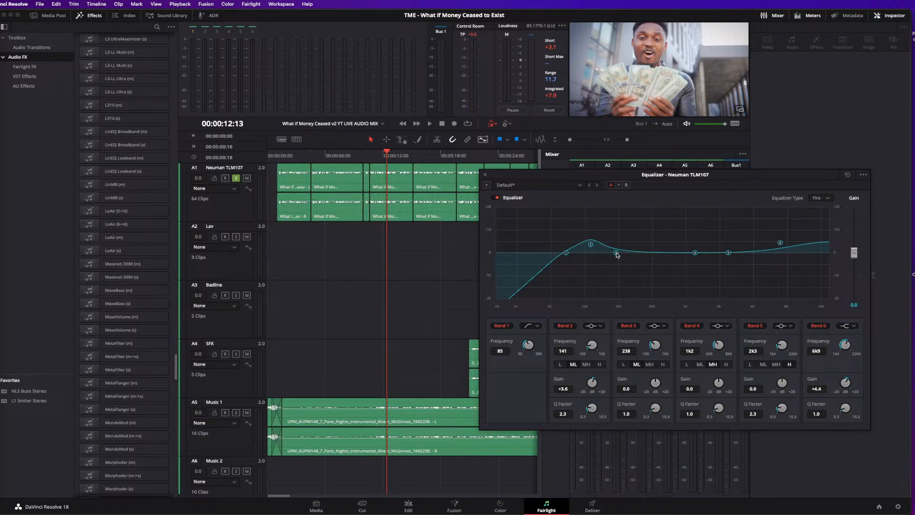
- Boost EQ Band 3 to +10.7 at 483 Hz with Q 4.6, and Band 4 to +7.6 at 1k1 with Q 7.3
{"action": "key", "text": "space"}
{"action": "left_click_drag", "start_coordinate": [617, 254], "coordinate": [659, 237]}
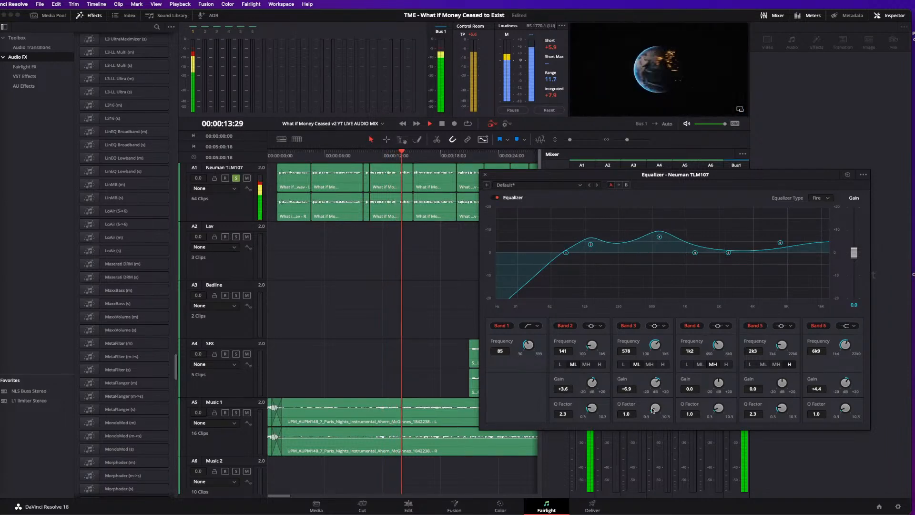
{"action": "left_click_drag", "start_coordinate": [653, 409], "coordinate": [654, 391]}
{"action": "mouse_move", "coordinate": [659, 237]}
{"action": "left_mouse_down"}
{"action": "mouse_move", "coordinate": [649, 238]}
{"action": "mouse_move", "coordinate": [650, 228]}
{"action": "mouse_move", "coordinate": [682, 229]}
{"action": "mouse_move", "coordinate": [651, 230]}
{"action": "left_mouse_up"}
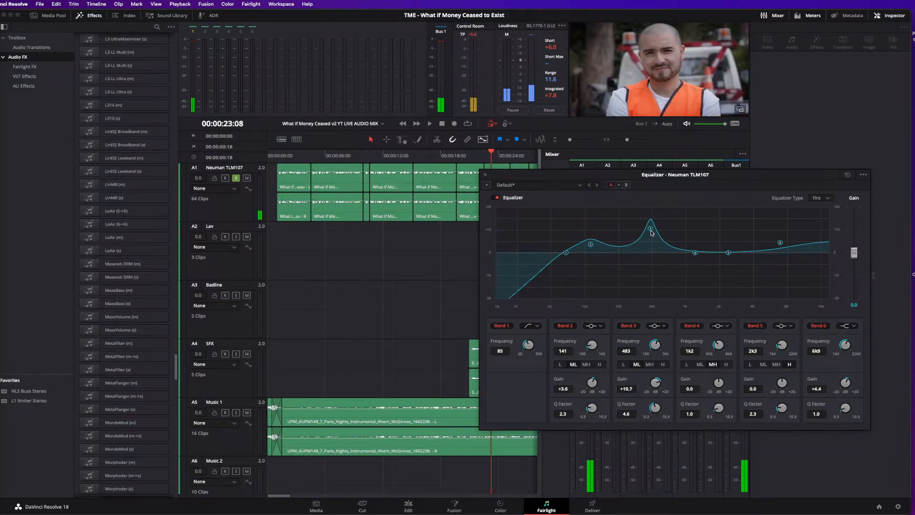
{"action": "left_click_drag", "start_coordinate": [694, 252], "coordinate": [692, 236]}
{"action": "left_click_drag", "start_coordinate": [718, 407], "coordinate": [786, 407]}
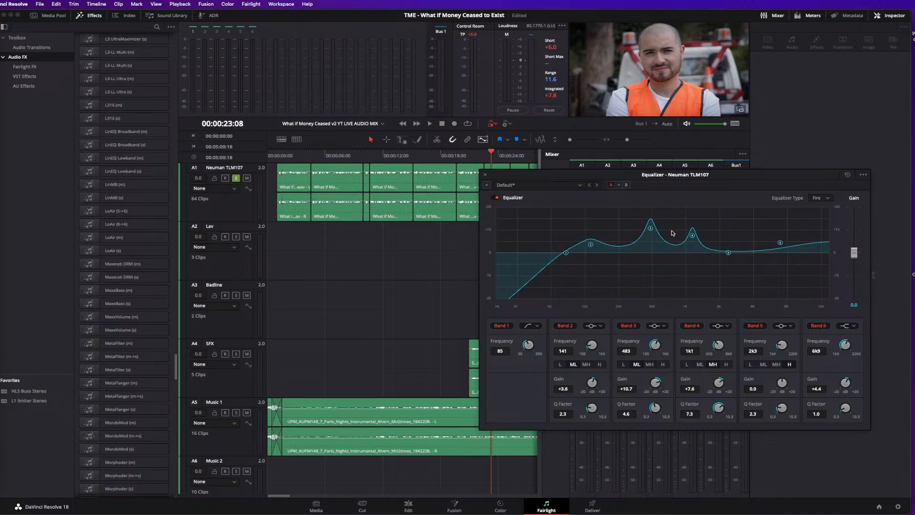
- Bypass EQ Band 4, cut Band 3 to -4.0 at 468 Hz, and compare Band 3 off and on during playback
{"action": "left_click", "coordinate": [694, 328]}
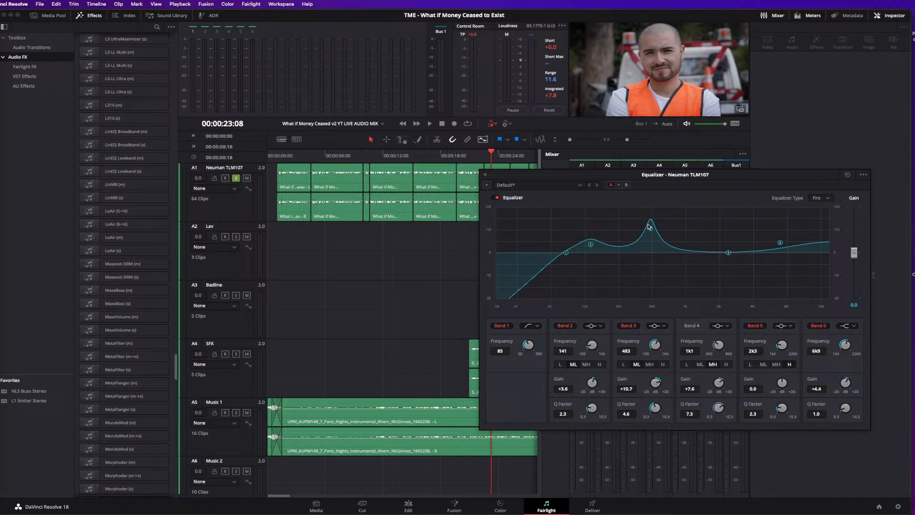
{"action": "left_click_drag", "start_coordinate": [650, 229], "coordinate": [648, 262]}
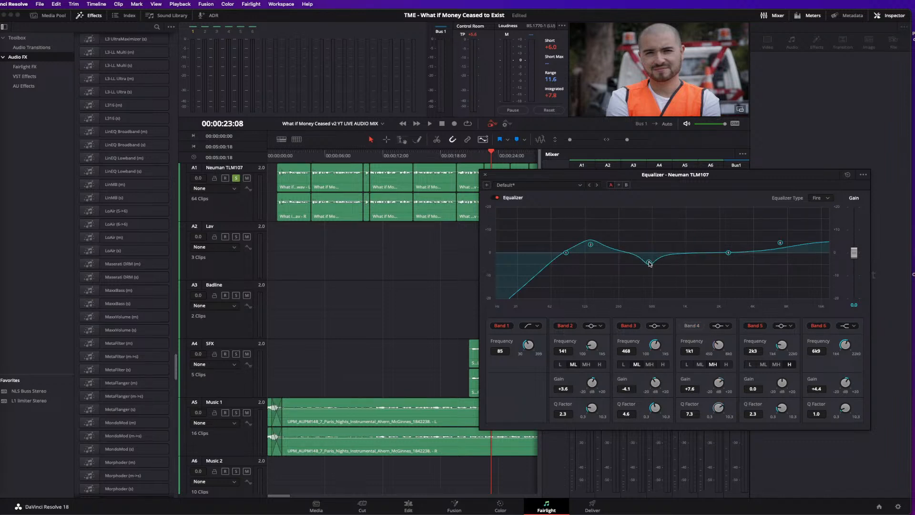
{"action": "key", "text": "space"}
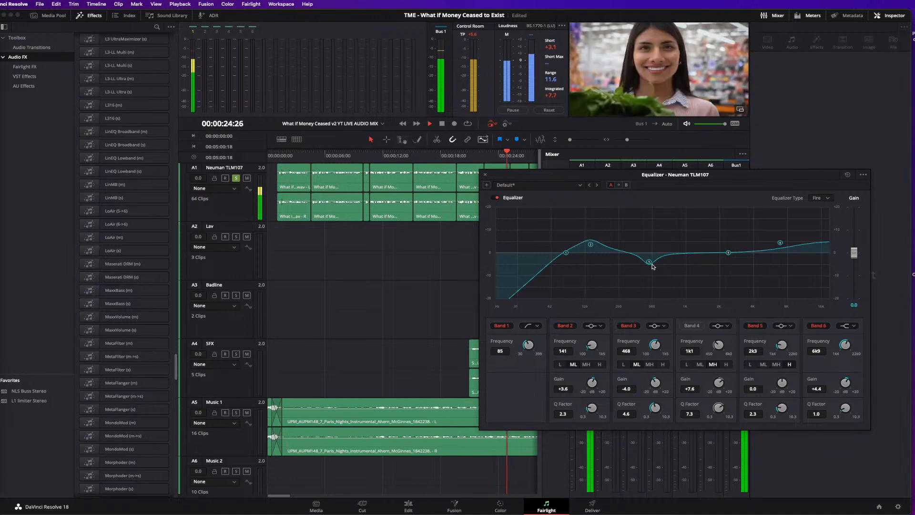
{"action": "left_click", "coordinate": [628, 326]}
{"action": "left_click", "coordinate": [628, 326]}
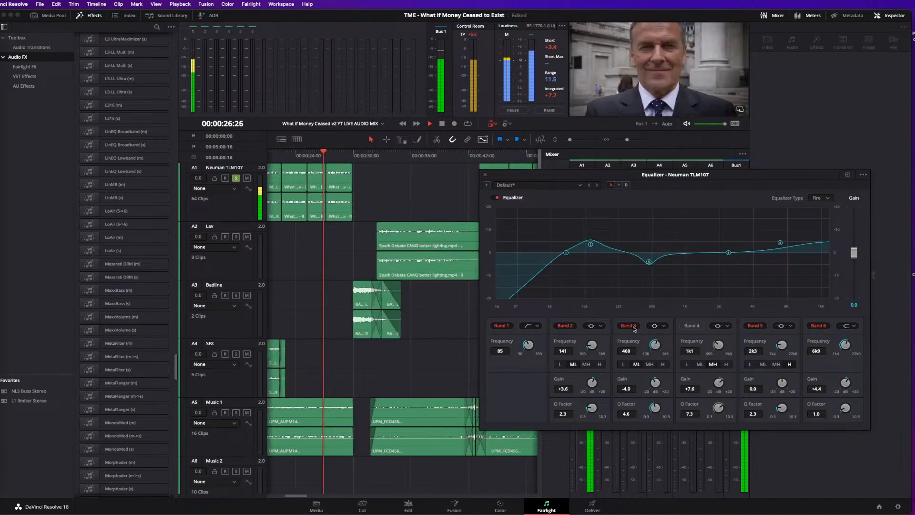
- Re-enable EQ Band 4, reduce its gain to -1.8 at 1k1 during playback, and stop the playback
{"action": "left_click", "coordinate": [691, 326]}
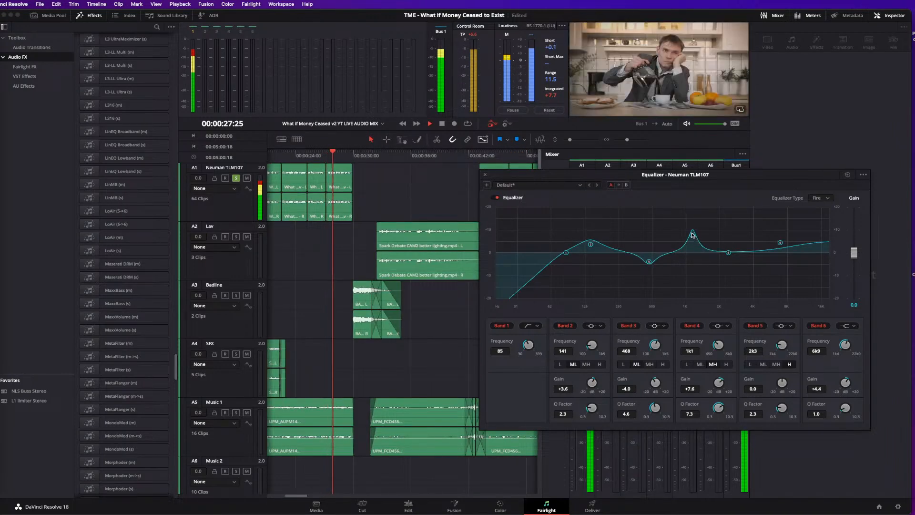
{"action": "left_click_drag", "start_coordinate": [692, 235], "coordinate": [691, 256]}
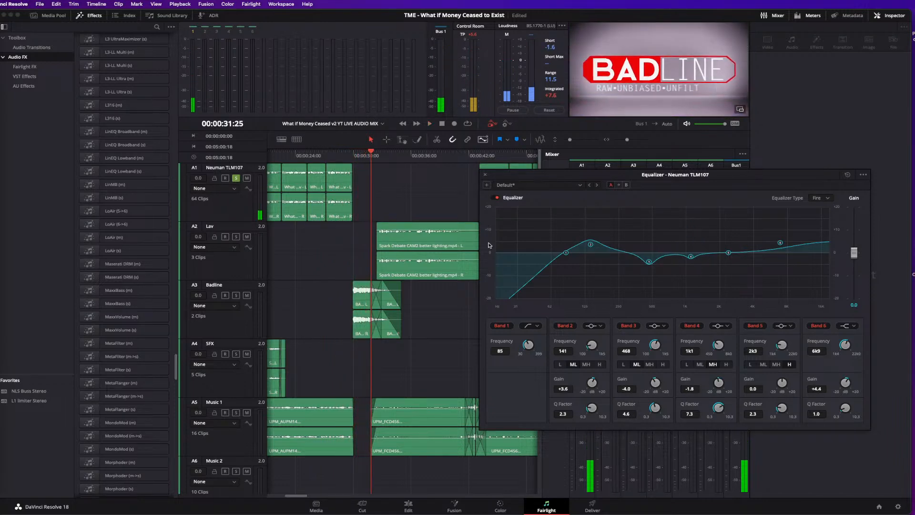
{"action": "key", "text": "space"}
- Play the timeline from the start and boost EQ Band 5 to +3.2 at 4k0
{"action": "key", "text": "Home"}
{"action": "key", "text": "space"}
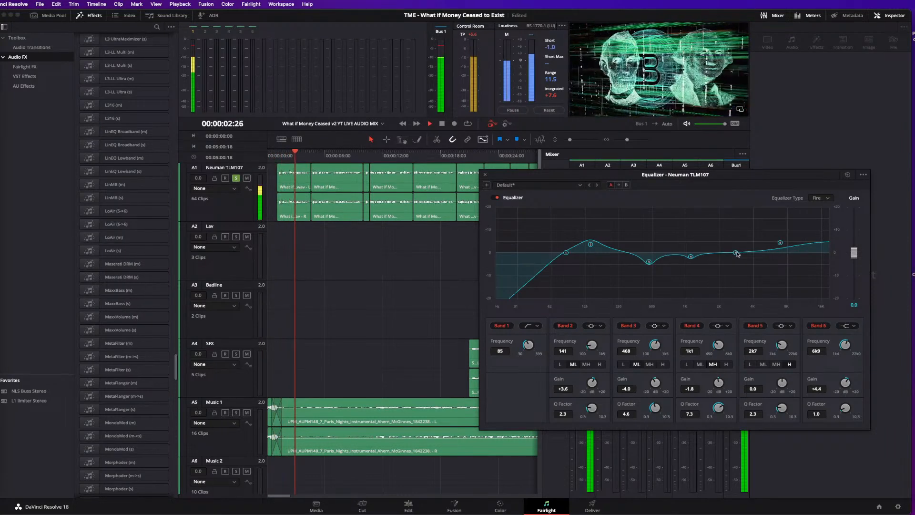
{"action": "left_click_drag", "start_coordinate": [728, 252], "coordinate": [754, 245]}
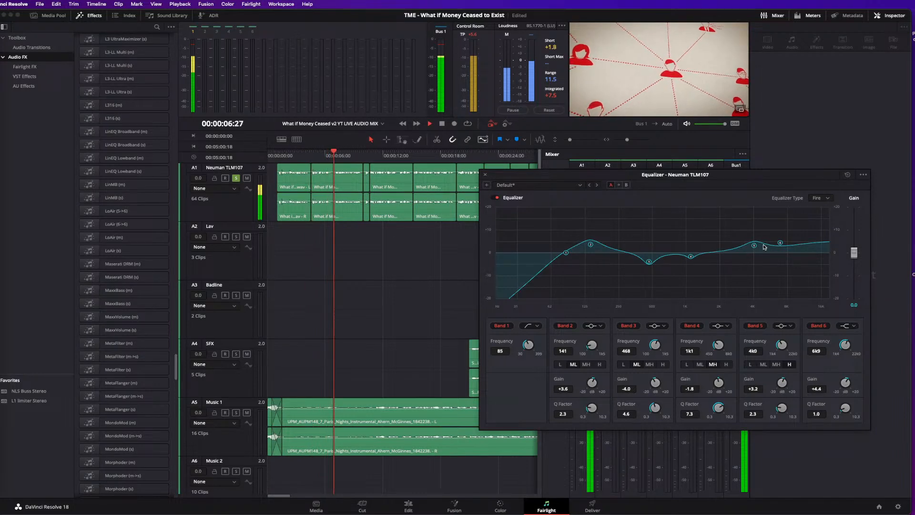
- Compare the voice-over with the equalizer bypassed and enabled, stop playback with it enabled, and close the equalizer
{"action": "left_click", "coordinate": [497, 199]}
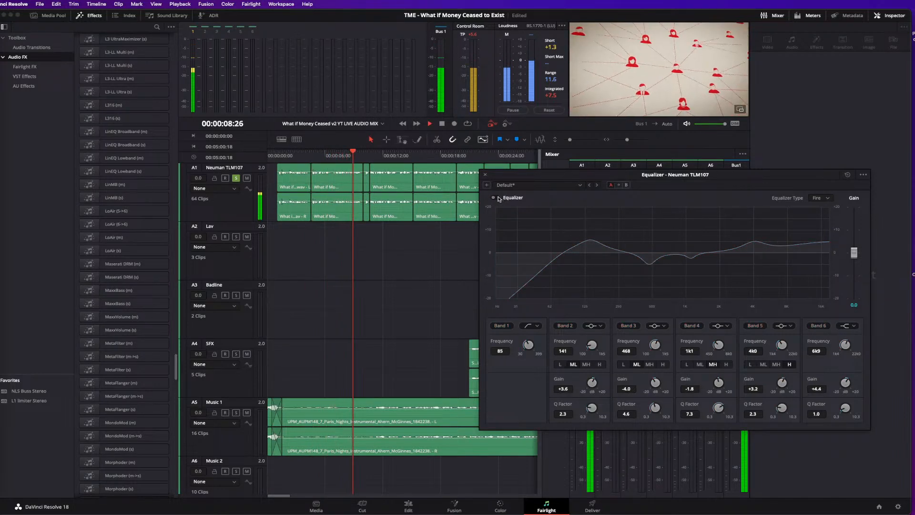
{"action": "left_click", "coordinate": [496, 199]}
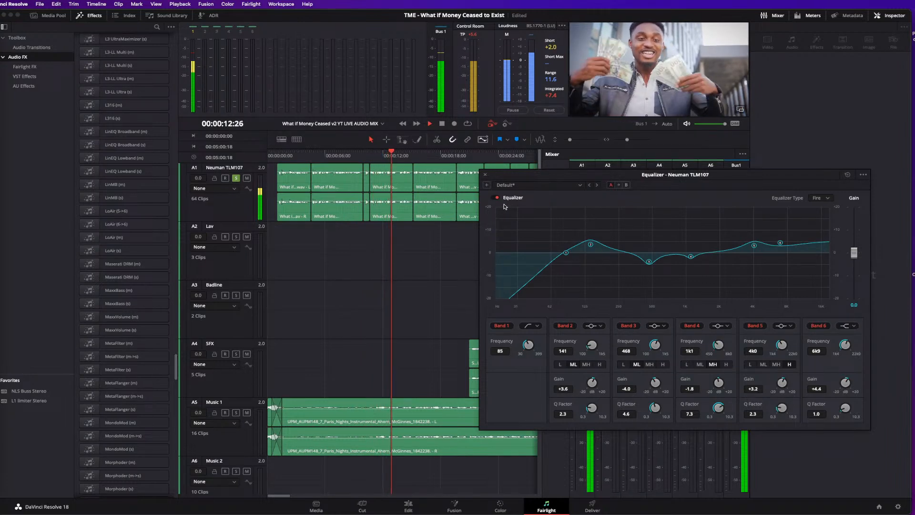
{"action": "key", "text": "space"}
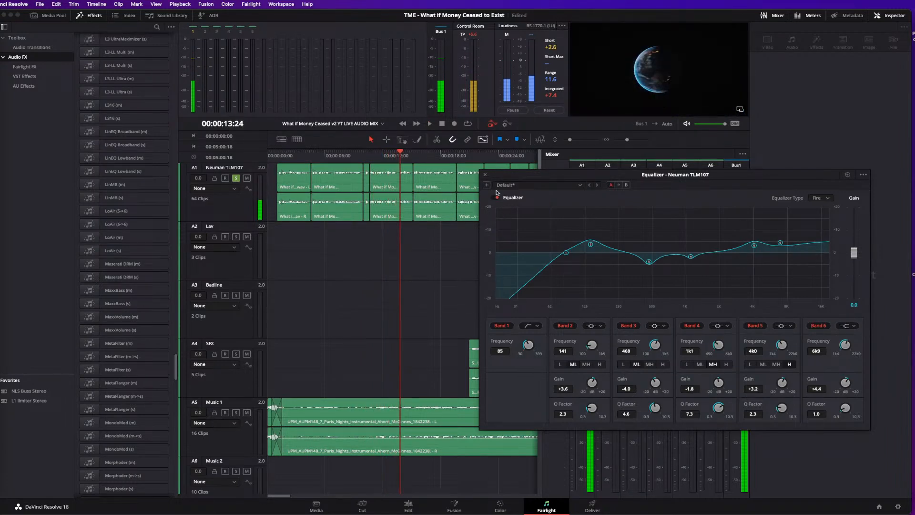
{"action": "left_click", "coordinate": [485, 175]}
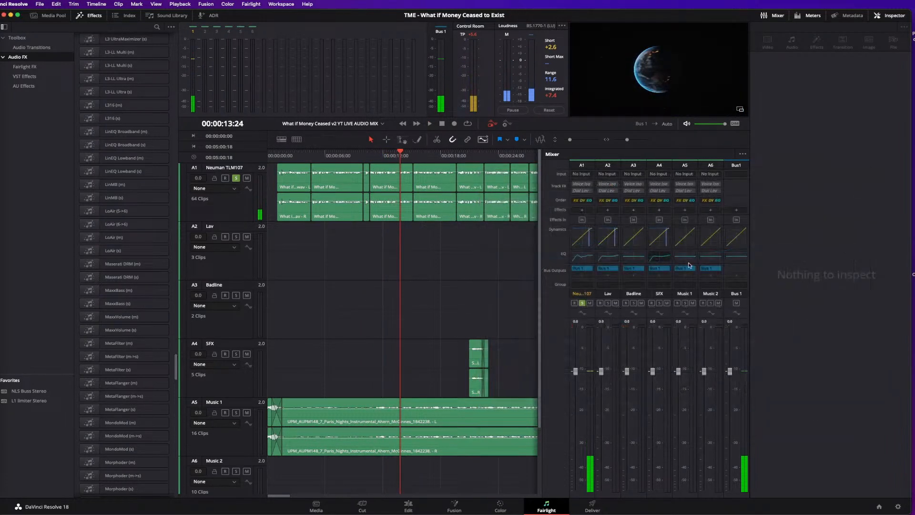
- Open the Dynamics of the Neuman TLM107 track and place the window clear of the voice-over clips
{"action": "double_click", "coordinate": [582, 236]}
{"action": "left_click_drag", "start_coordinate": [400, 123], "coordinate": [694, 139]}
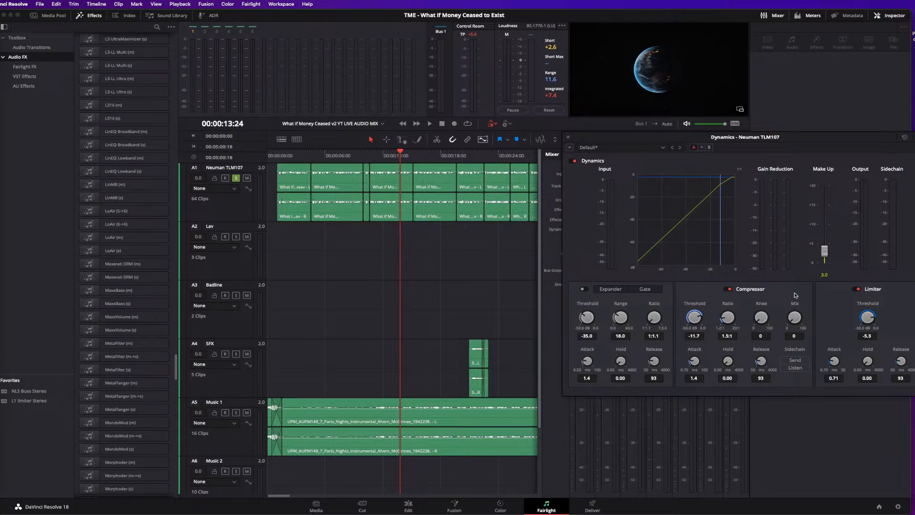
{"action": "left_click_drag", "start_coordinate": [798, 142], "coordinate": [773, 139]}
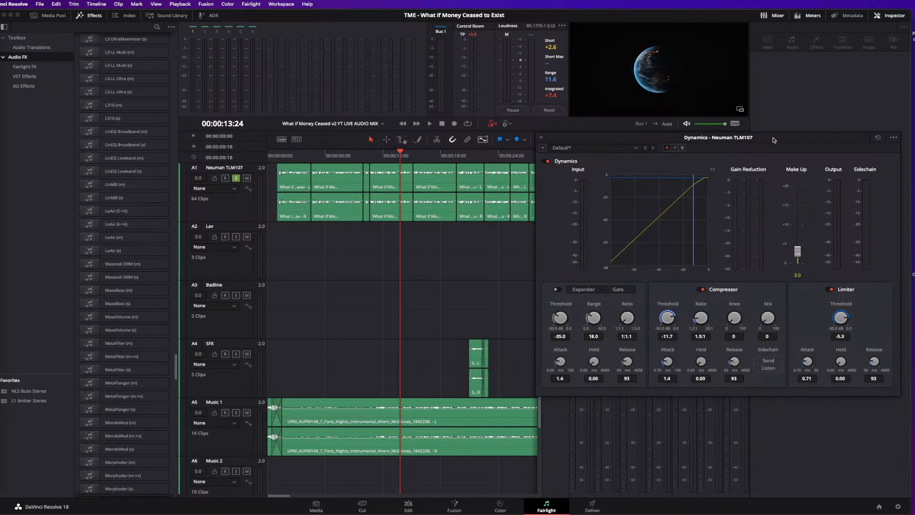
{"action": "left_click_drag", "start_coordinate": [671, 142], "coordinate": [661, 131]}
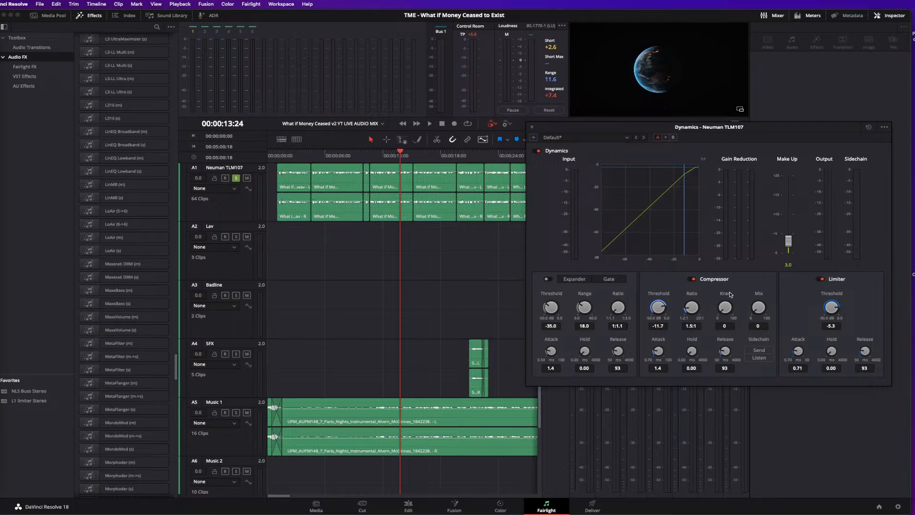
{"action": "left_click_drag", "start_coordinate": [727, 306], "coordinate": [683, 317]}
{"action": "left_click_drag", "start_coordinate": [661, 355], "coordinate": [655, 373]}
{"action": "left_click_drag", "start_coordinate": [726, 353], "coordinate": [727, 328]}
{"action": "key", "text": "super+z"}
{"action": "key", "text": "super+z"}
- Set the Dynamics make-up gain of the Neuman TLM107 track to 1.5, audition the voice-over, and close the Dynamics window
{"action": "key", "text": "space"}
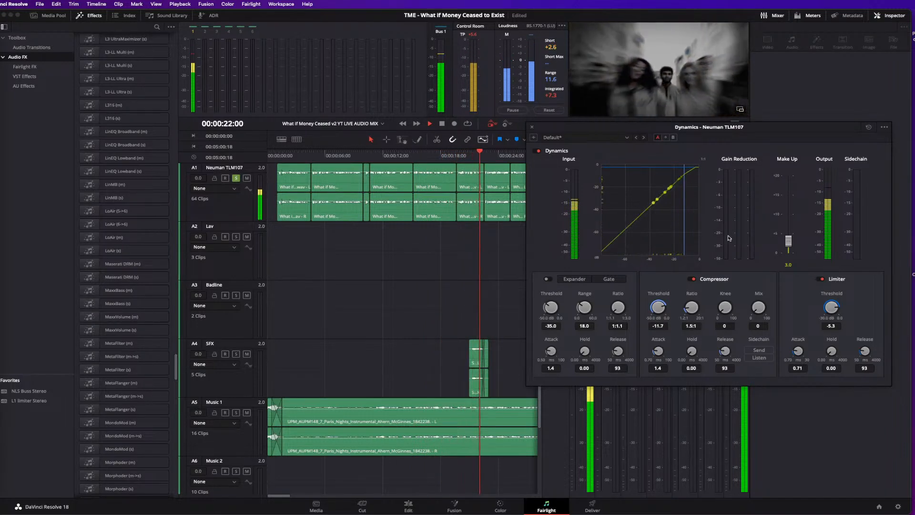
{"action": "key", "text": "space"}
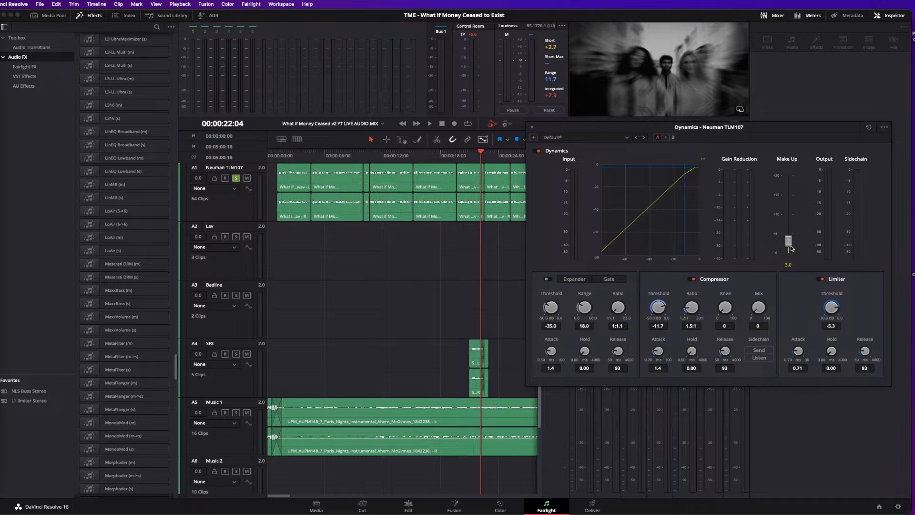
{"action": "left_click_drag", "start_coordinate": [789, 246], "coordinate": [789, 246]}
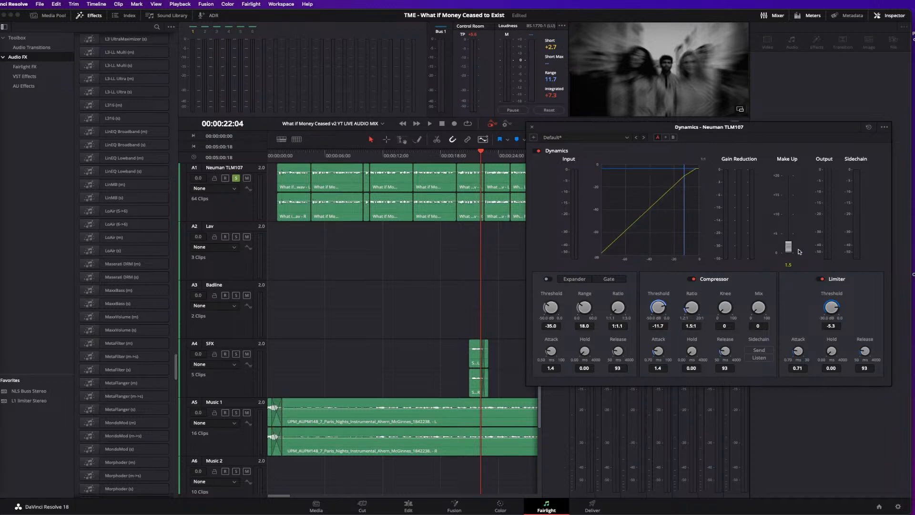
{"action": "key", "text": "space"}
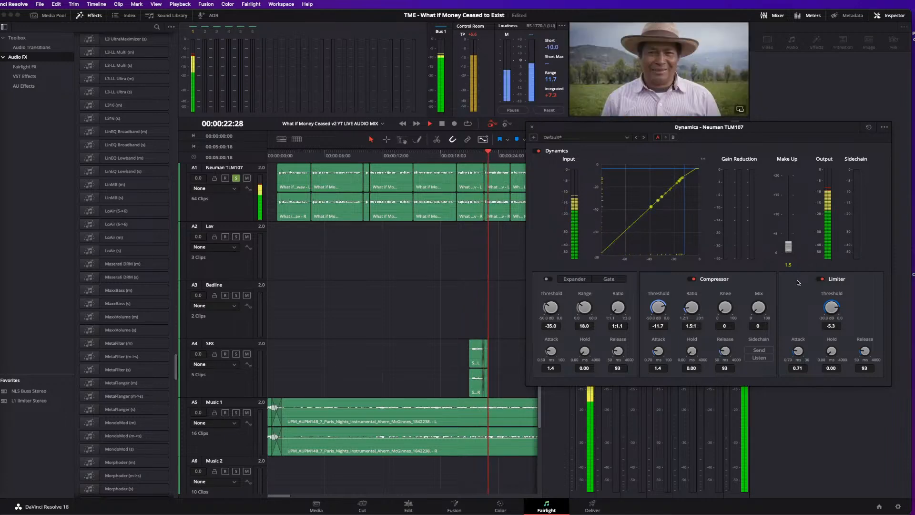
{"action": "key", "text": "space"}
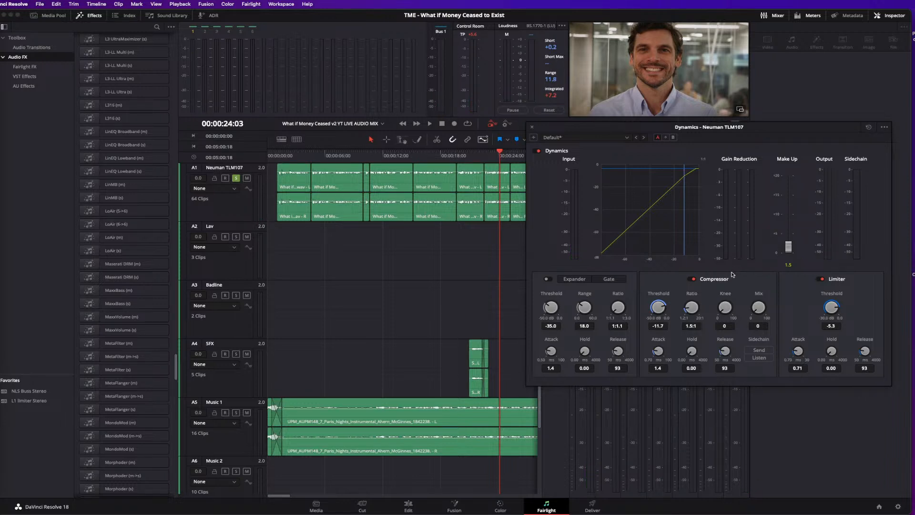
{"action": "key", "text": "space"}
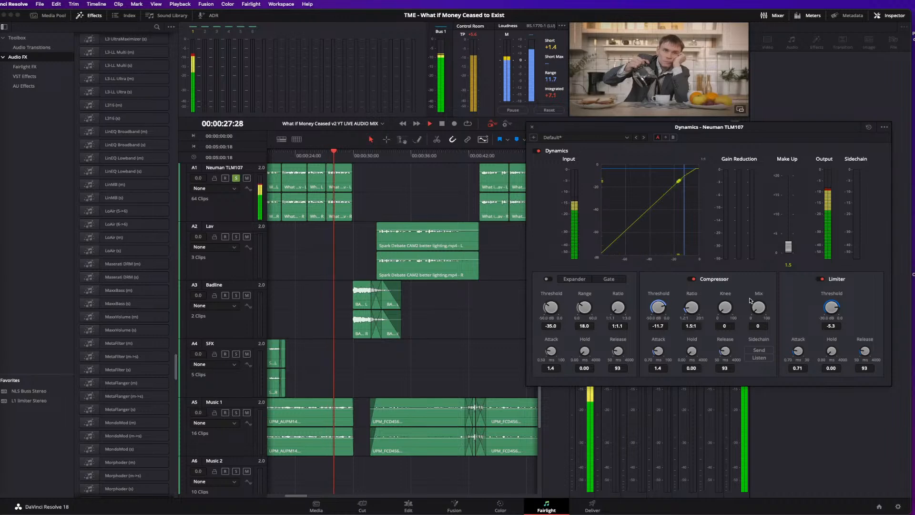
{"action": "key", "text": "space"}
{"action": "left_click", "coordinate": [532, 127]}
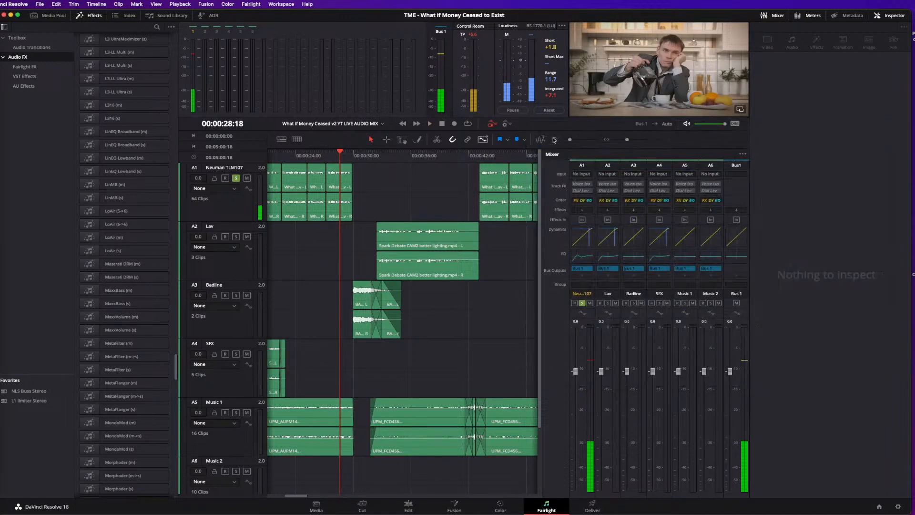
- Add the VST dynamics effect CLA-2A Stereo to the Neuman TLM107 track and move its window clear of the timeline clips
{"action": "left_click", "coordinate": [582, 210]}
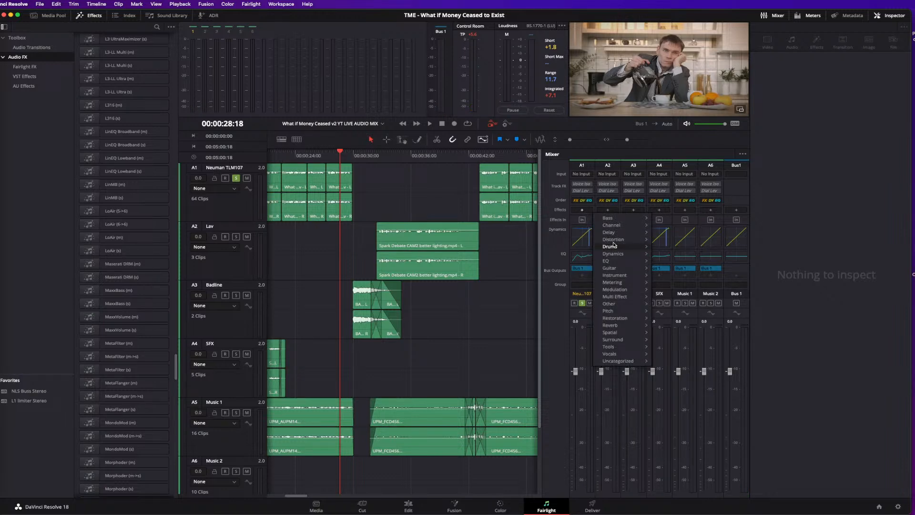
{"action": "mouse_move", "coordinate": [622, 257]}
{"action": "mouse_move", "coordinate": [673, 263]}
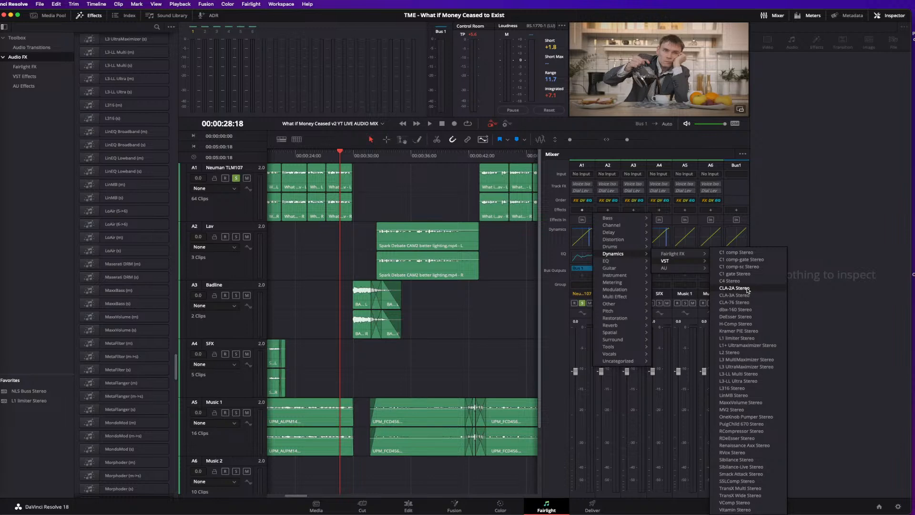
{"action": "left_click", "coordinate": [735, 289]}
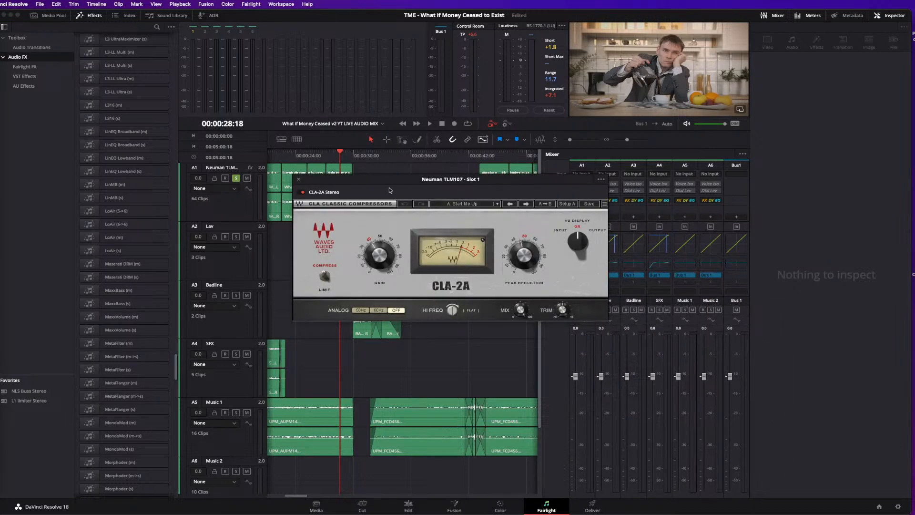
{"action": "left_click_drag", "start_coordinate": [389, 190], "coordinate": [646, 197]}
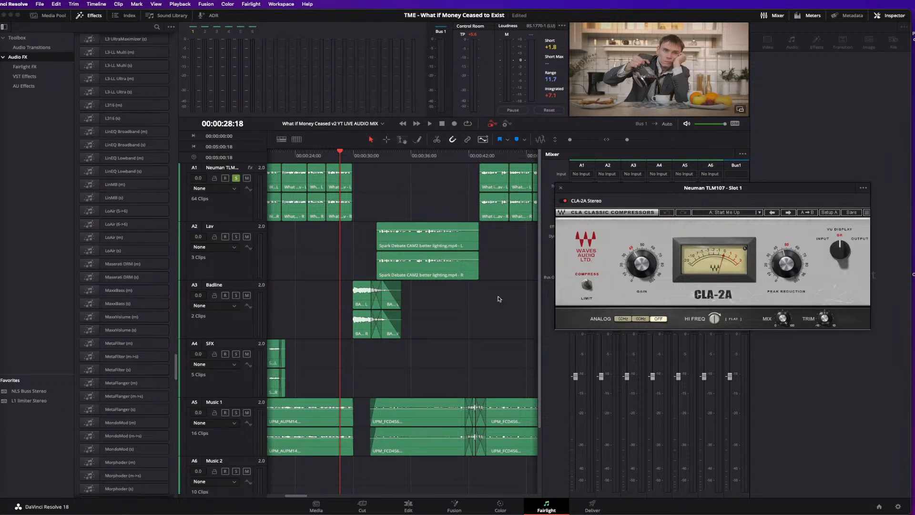
- Audition the voice-over from 00:00:43:07, lower the CLA-2A gain to the mid-30s, and resume playback
{"action": "left_click", "coordinate": [481, 156]}
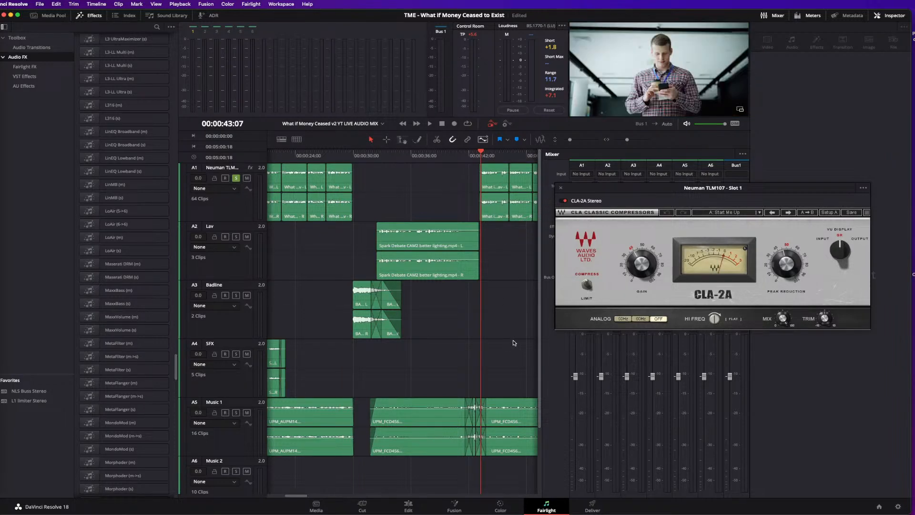
{"action": "key", "text": "space"}
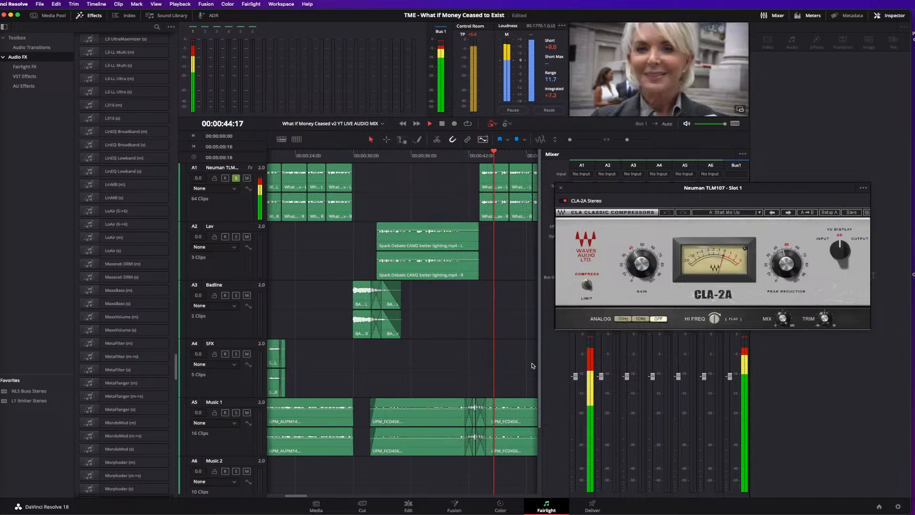
{"action": "key", "text": "space"}
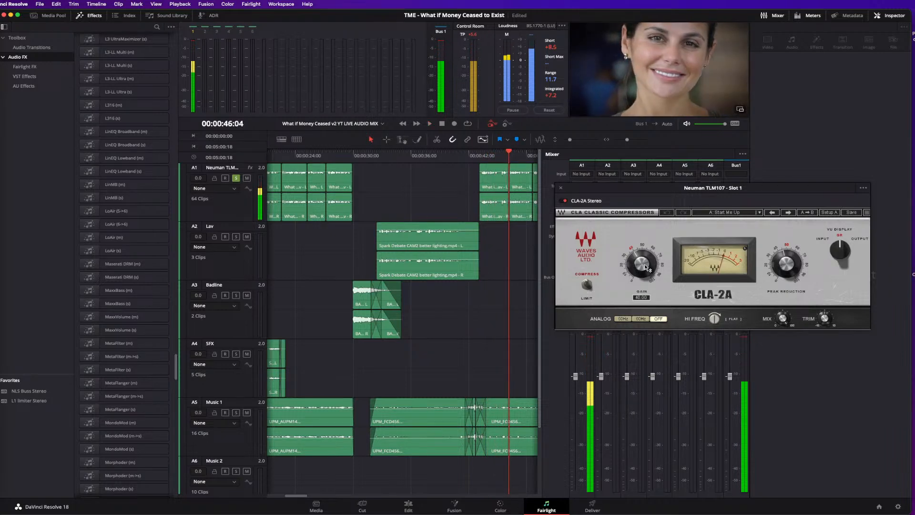
{"action": "left_click", "coordinate": [641, 265]}
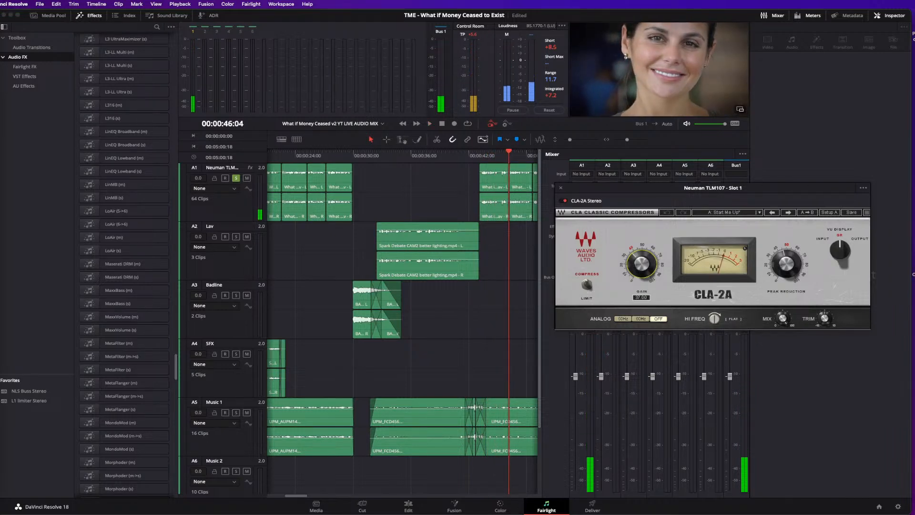
{"action": "key", "text": "space"}
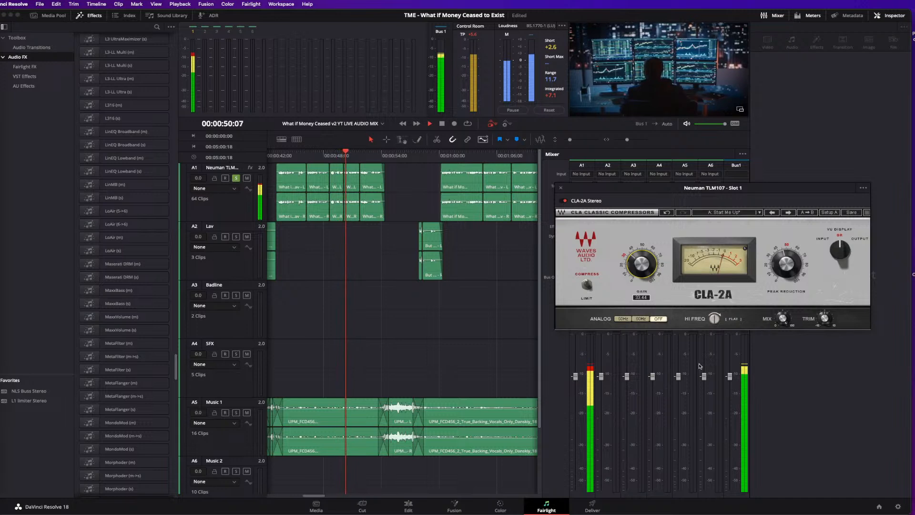
- Uncover the mixer to check the Neuman TLM107 level during playback, close the CLA-2A window, and play on to 00:00:54:17
{"action": "left_click_drag", "start_coordinate": [620, 187], "coordinate": [739, 159]}
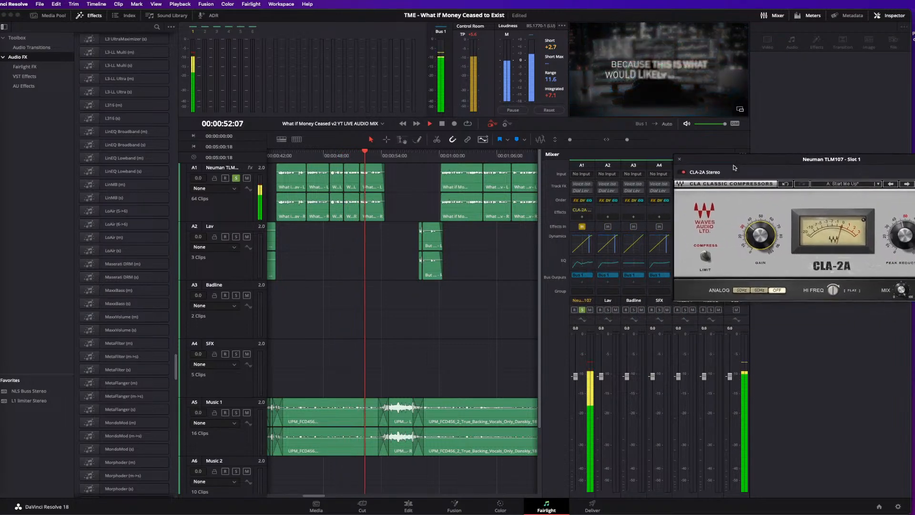
{"action": "key", "text": "space"}
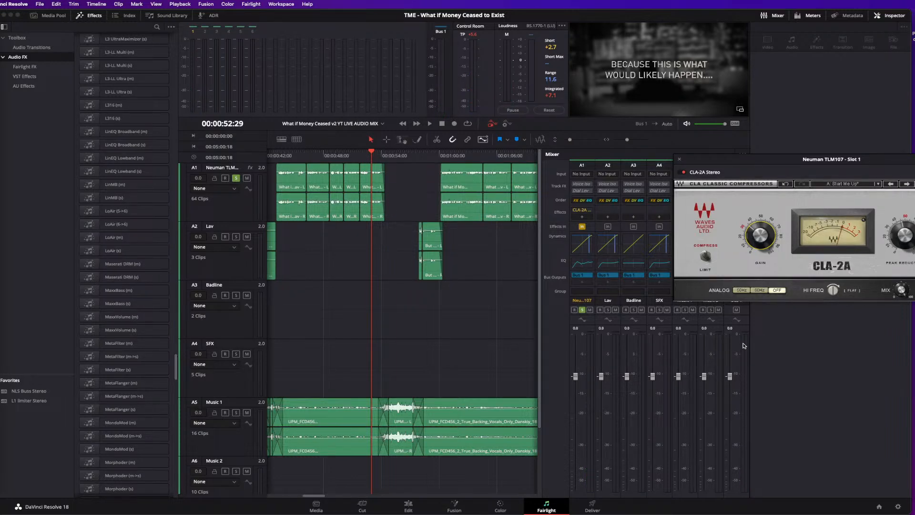
{"action": "left_click", "coordinate": [679, 161]}
{"action": "key", "text": "space"}
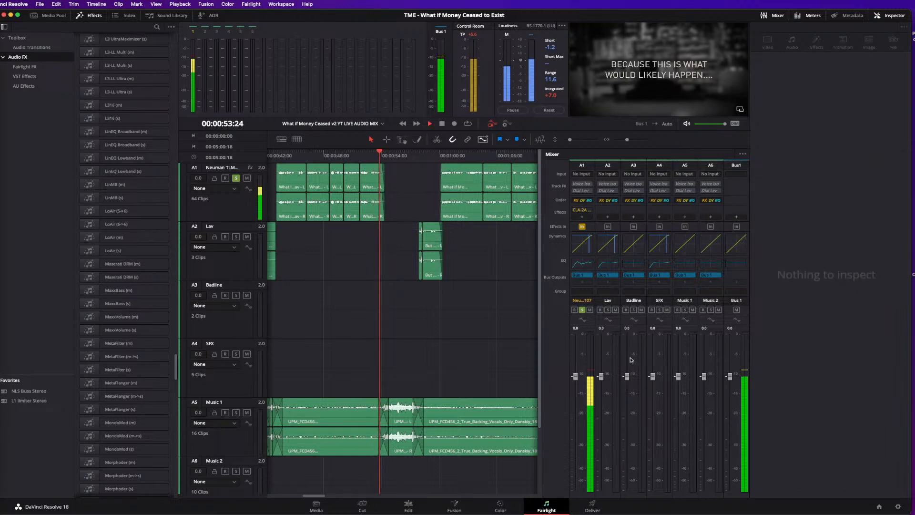
{"action": "scroll", "coordinate": [432, 211], "scroll_direction": "down", "scroll_amount": 3}
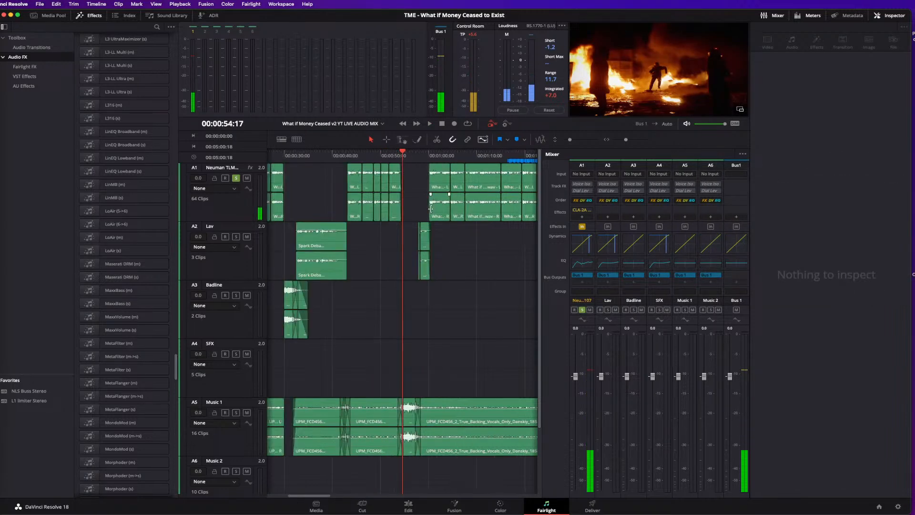
- Take the Neuman TLM107 track out of solo and play the voice-over's transition into the Lav clip from 00:00:27:05
{"action": "left_click", "coordinate": [353, 153]}
{"action": "scroll", "coordinate": [403, 211], "scroll_direction": "up", "scroll_amount": 3}
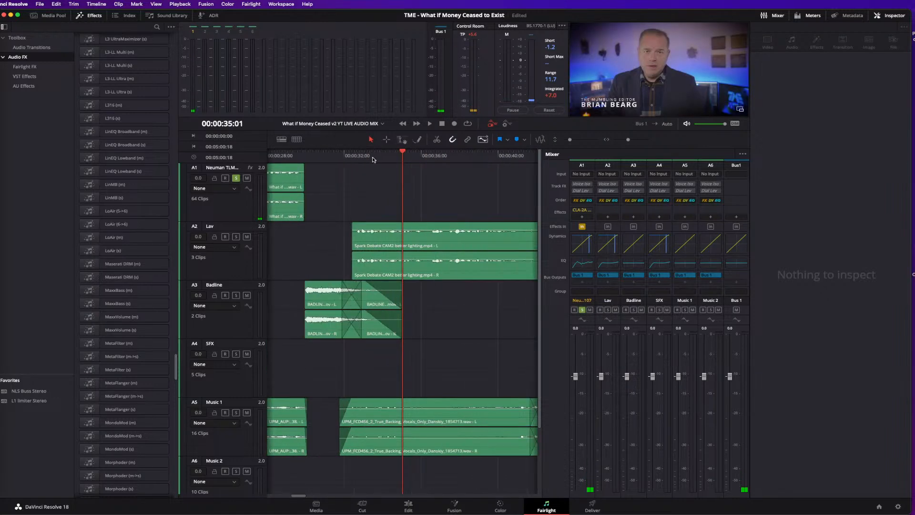
{"action": "left_click_drag", "start_coordinate": [373, 159], "coordinate": [287, 157]}
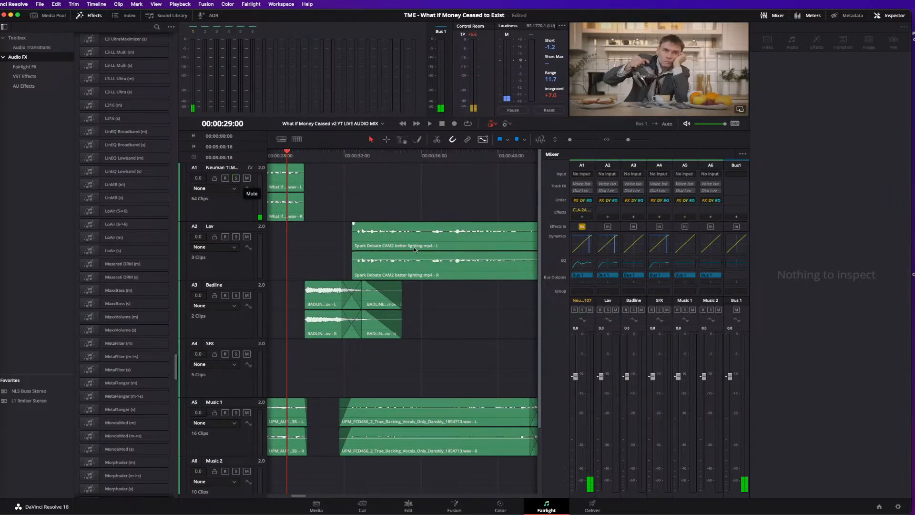
{"action": "scroll", "coordinate": [399, 262], "scroll_direction": "down", "scroll_amount": 3}
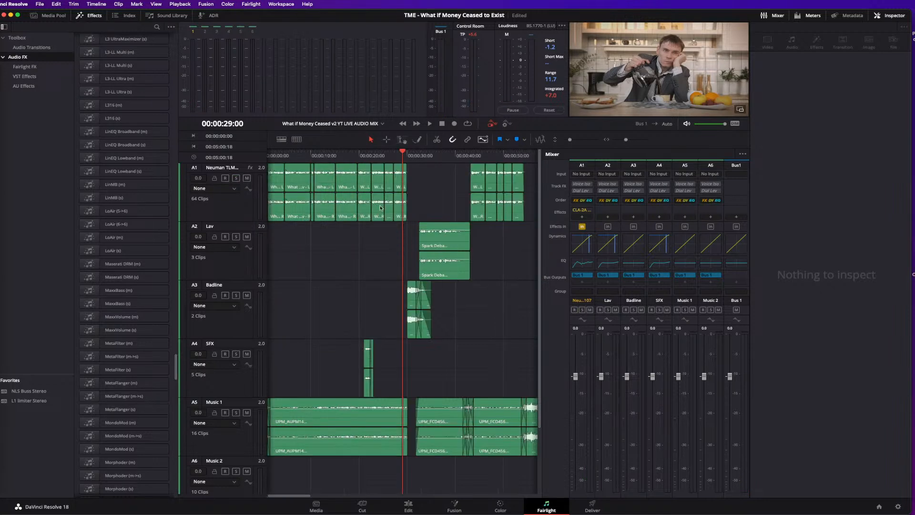
{"action": "left_click", "coordinate": [394, 157]}
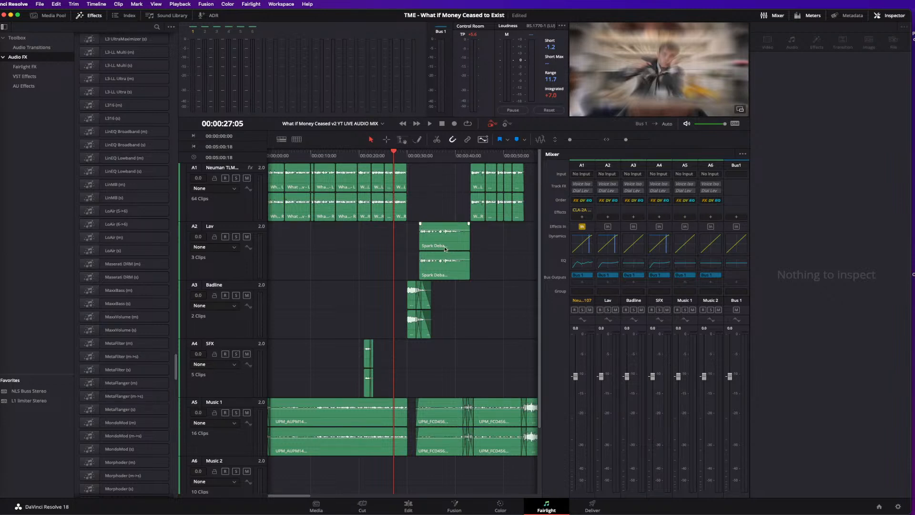
{"action": "key", "text": "space"}
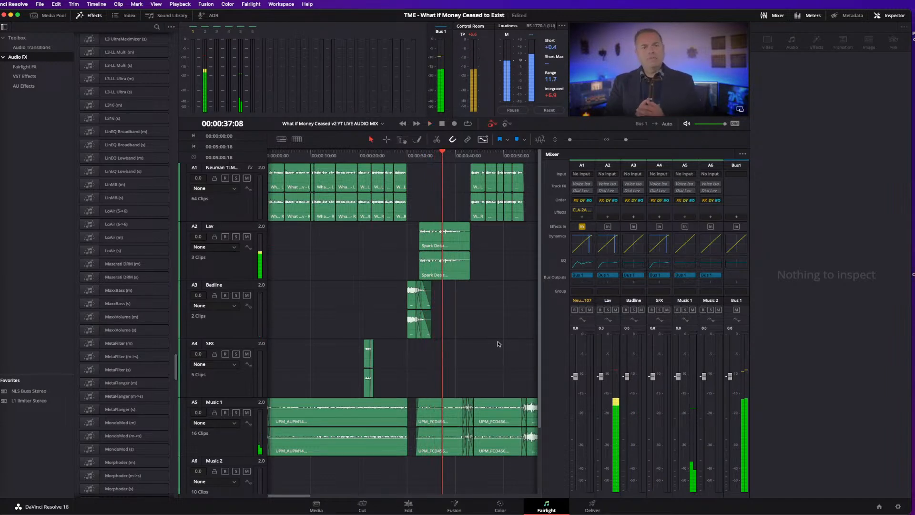
- Open the Lav track's equalizer and boost Band 2 to about +5.2 at 139 Hz while auditioning the Spark Debate clip
{"action": "left_click", "coordinate": [455, 237]}
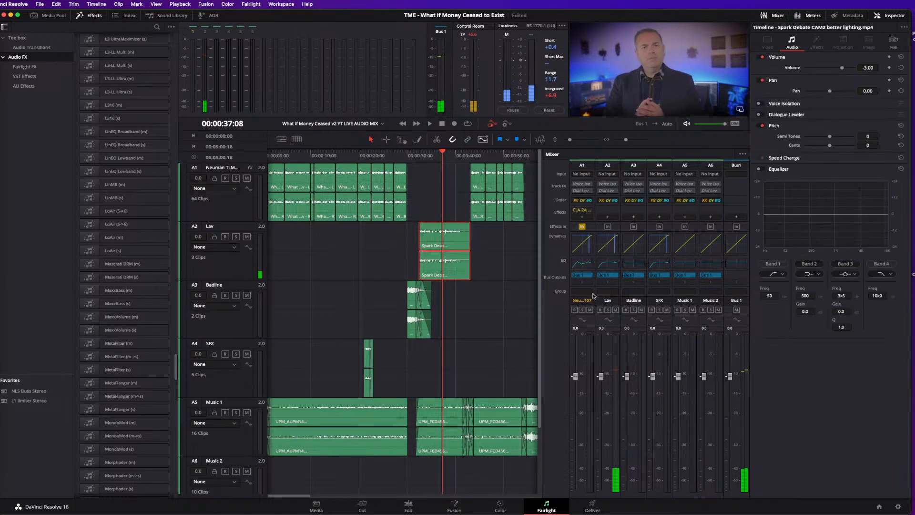
{"action": "left_click", "coordinate": [607, 270]}
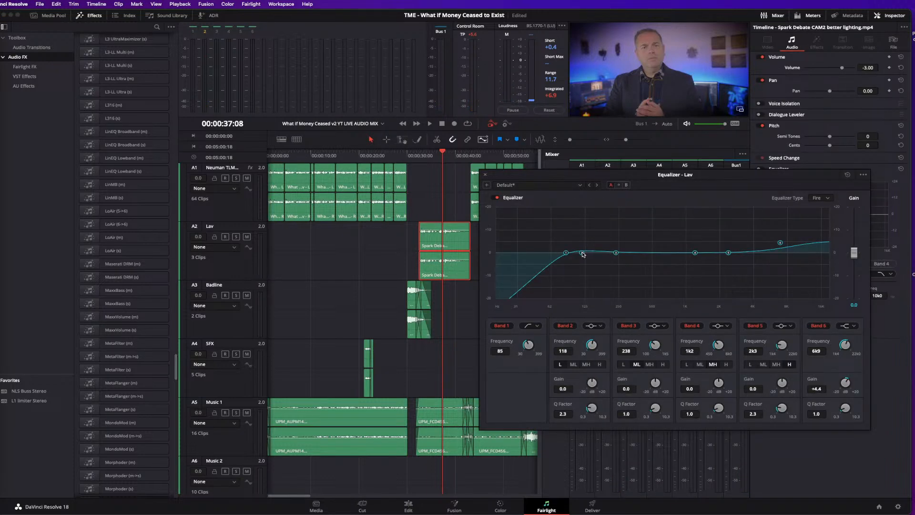
{"action": "left_click", "coordinate": [425, 159]}
{"action": "key", "text": "j"}
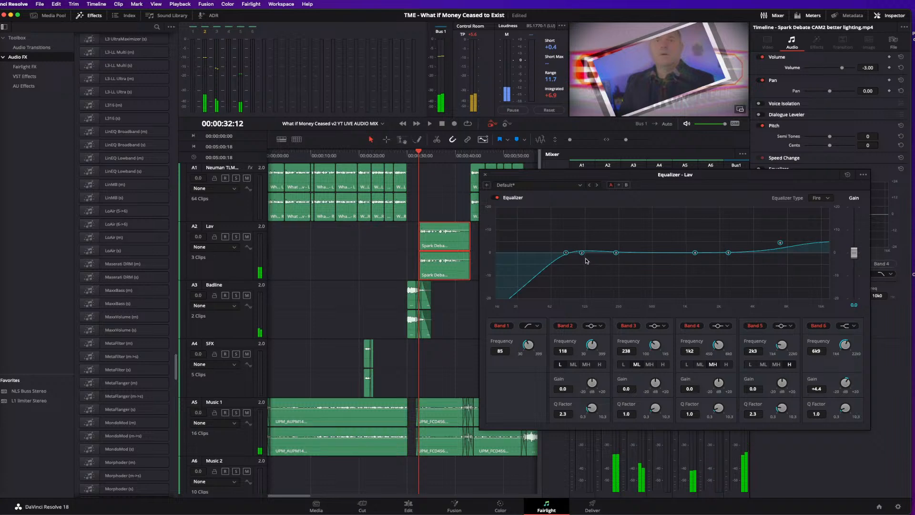
{"action": "key", "text": "space"}
{"action": "left_click_drag", "start_coordinate": [581, 253], "coordinate": [591, 241]}
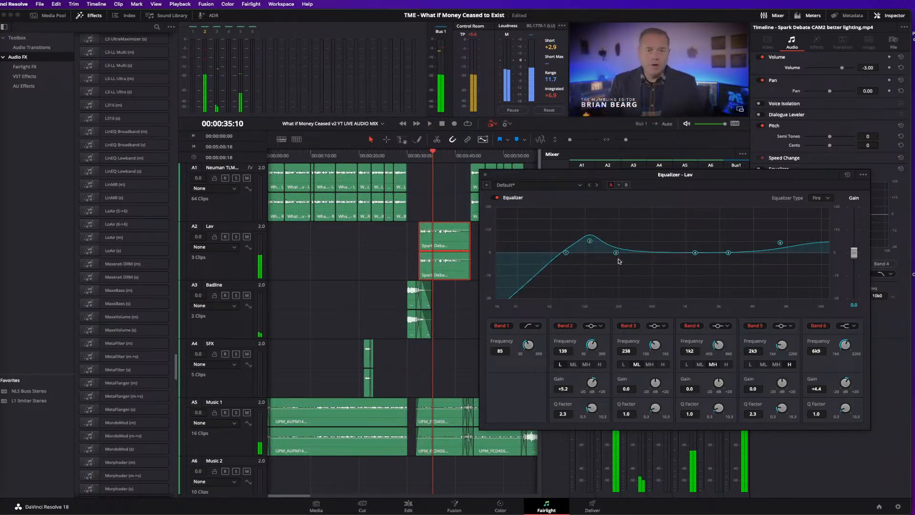
- Sweep Band 3 of the Lav equalizer during playback and cut it to about -3.6 at 439 Hz with a Q factor of 4.4
{"action": "left_click", "coordinate": [424, 155]}
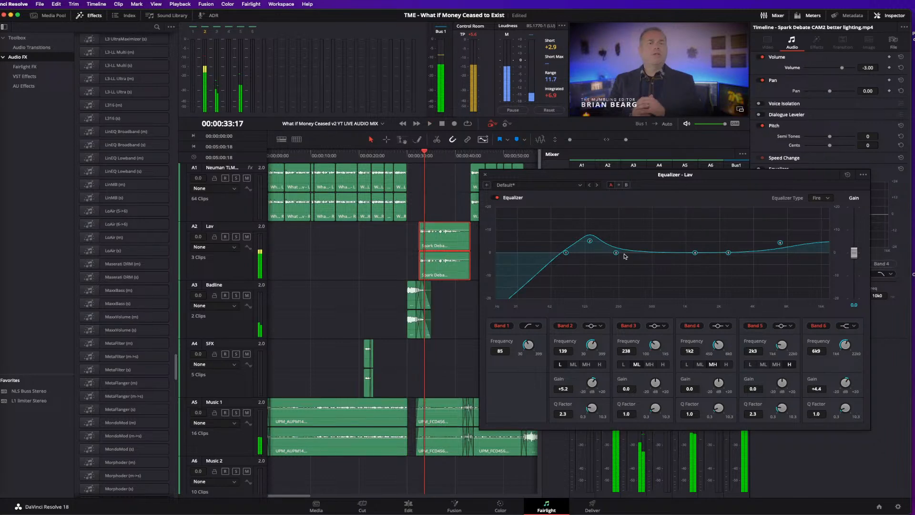
{"action": "left_click_drag", "start_coordinate": [616, 253], "coordinate": [646, 235]}
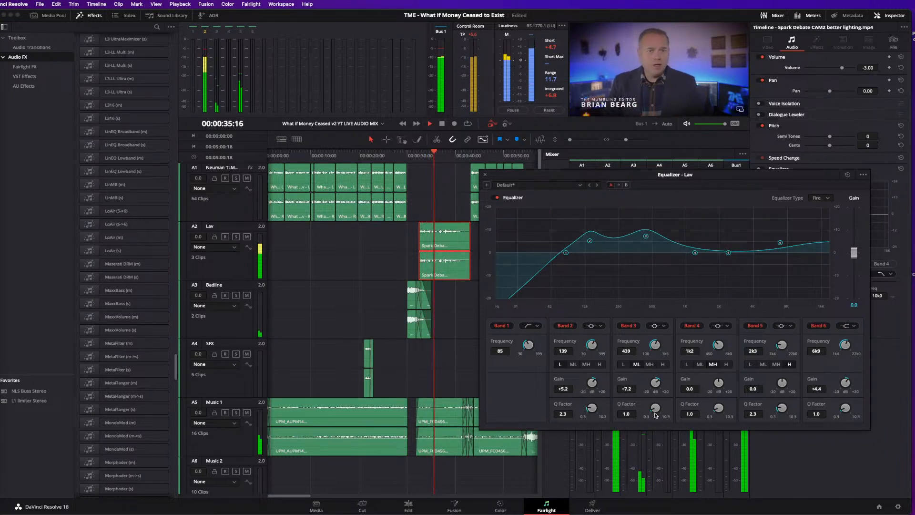
{"action": "left_click_drag", "start_coordinate": [655, 414], "coordinate": [656, 395]}
{"action": "left_click_drag", "start_coordinate": [645, 236], "coordinate": [646, 261]}
- Sweep Band 4 of the Lav equalizer during playback and cut it to about -1.8 at 903 Hz with a Q factor of 5.5
{"action": "left_click", "coordinate": [412, 155]}
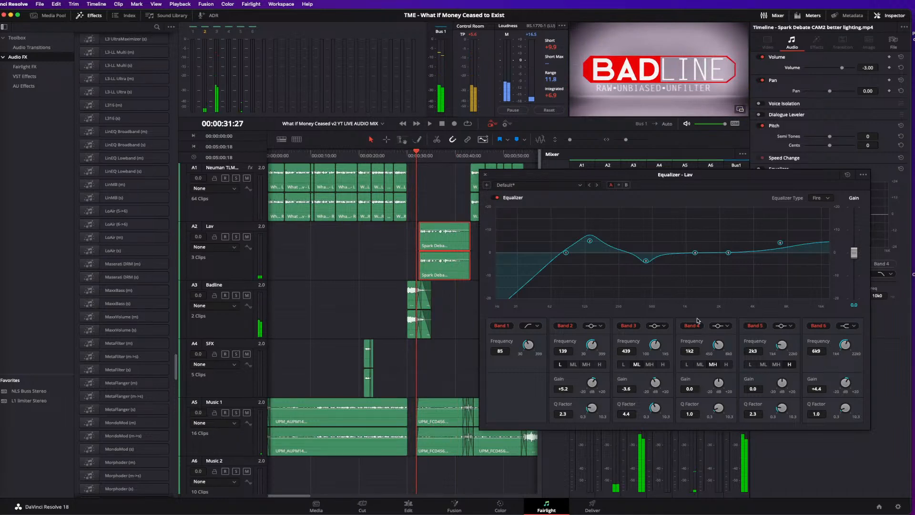
{"action": "left_click_drag", "start_coordinate": [694, 252], "coordinate": [696, 231]}
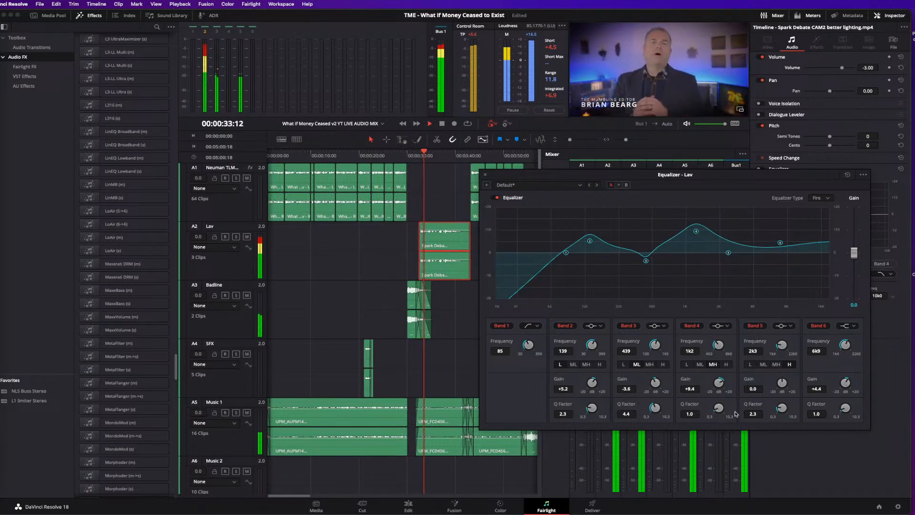
{"action": "left_click_drag", "start_coordinate": [718, 407], "coordinate": [718, 383]}
{"action": "left_click_drag", "start_coordinate": [696, 231], "coordinate": [679, 233]}
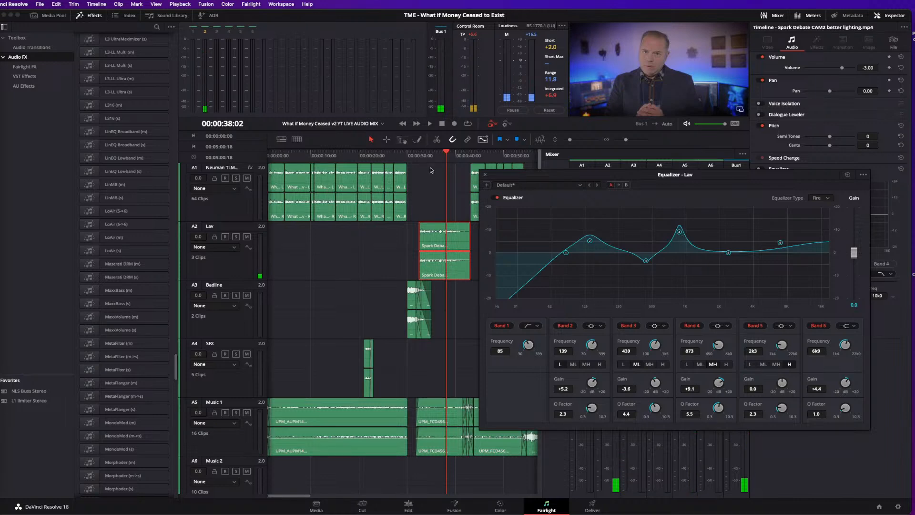
{"action": "left_click", "coordinate": [416, 155]}
{"action": "left_click_drag", "start_coordinate": [679, 232], "coordinate": [682, 259]}
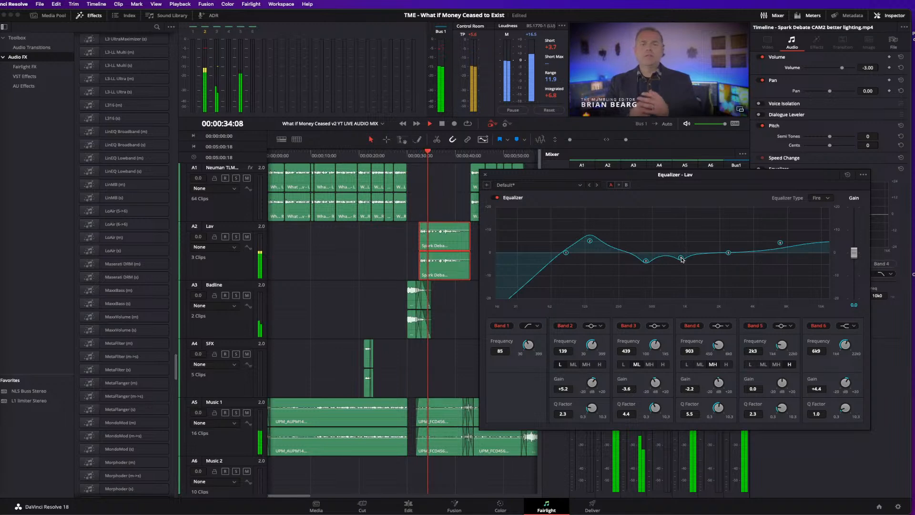
{"action": "key", "text": "space"}
- Replay the Lav clip, boosting equalizer Band 5 to about +2.5 at 3k8 and Band 6 to about +4.6 at 6k3
{"action": "left_click_drag", "start_coordinate": [434, 155], "coordinate": [422, 156]}
{"action": "key", "text": "space"}
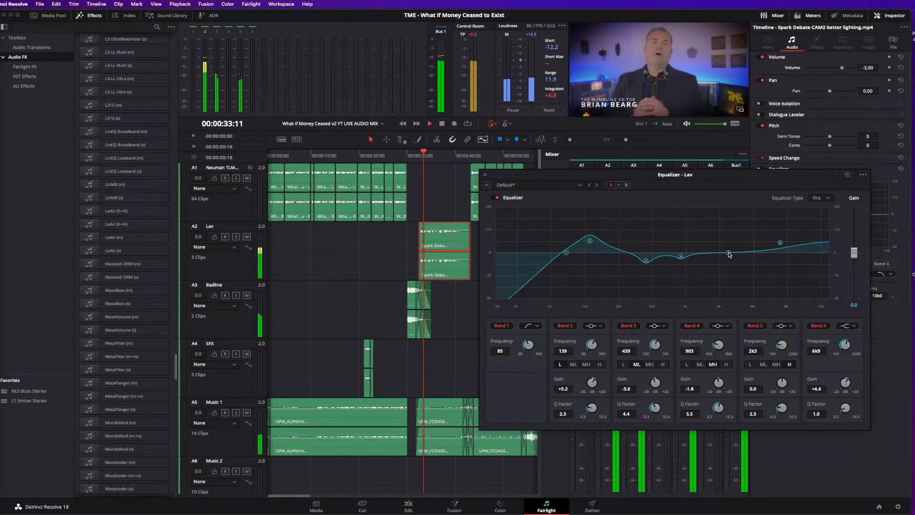
{"action": "left_click_drag", "start_coordinate": [728, 257], "coordinate": [752, 249]}
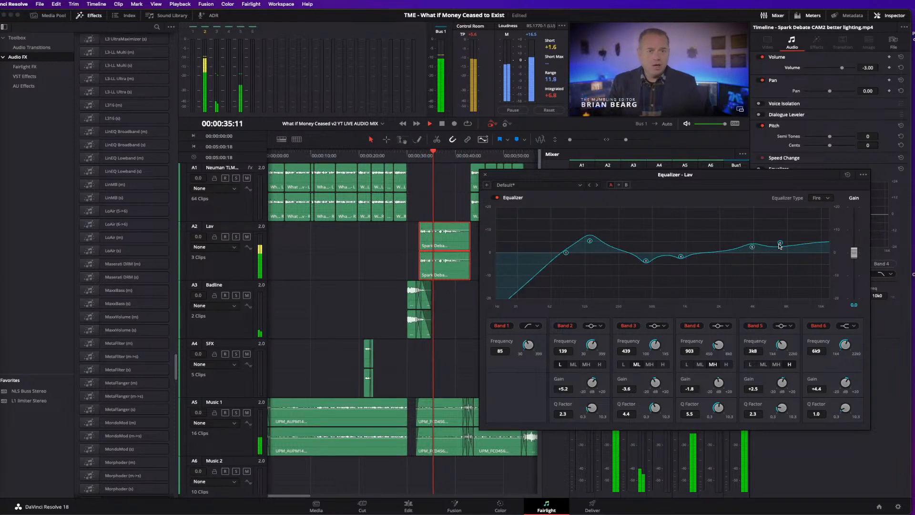
{"action": "left_click_drag", "start_coordinate": [779, 244], "coordinate": [773, 248]}
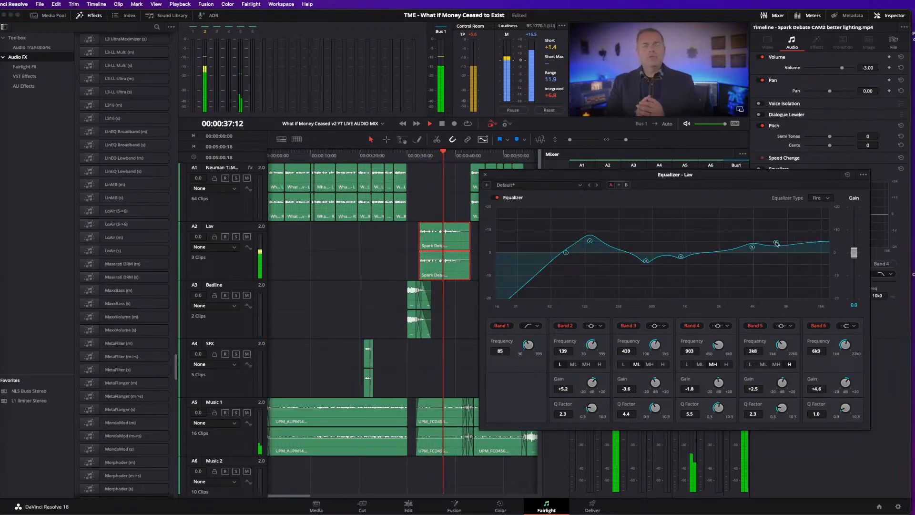
- Audition the voice-over from 00:00:25:07 through into the Lav clip to compare the two voices
{"action": "left_click", "coordinate": [383, 156]}
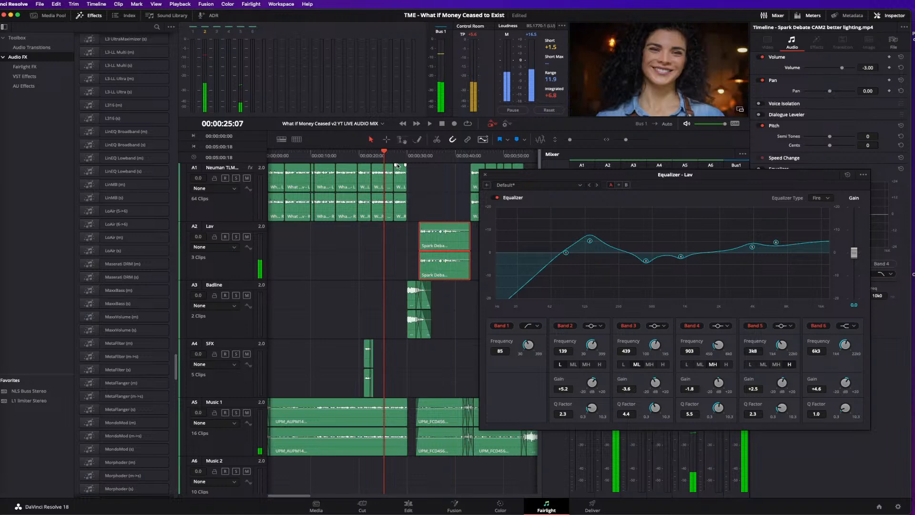
{"action": "key", "text": "space"}
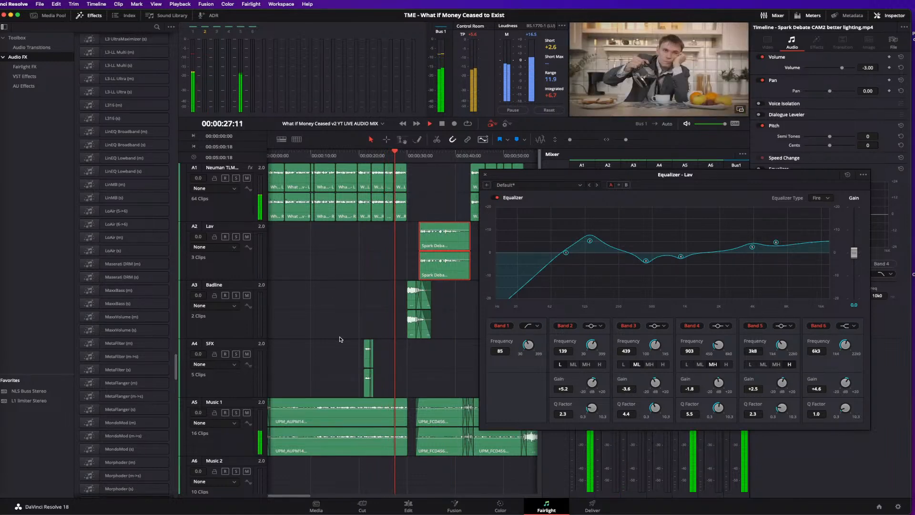
{"action": "key", "text": "space"}
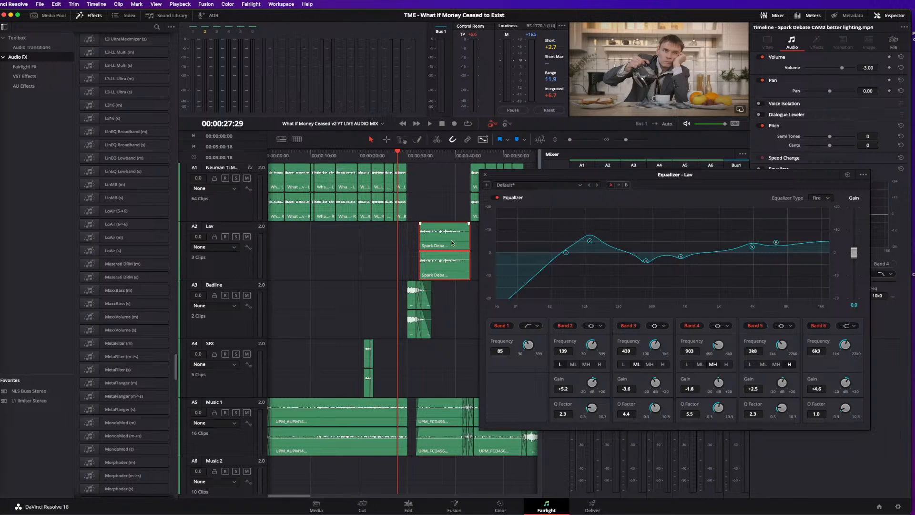
{"action": "key", "text": "space"}
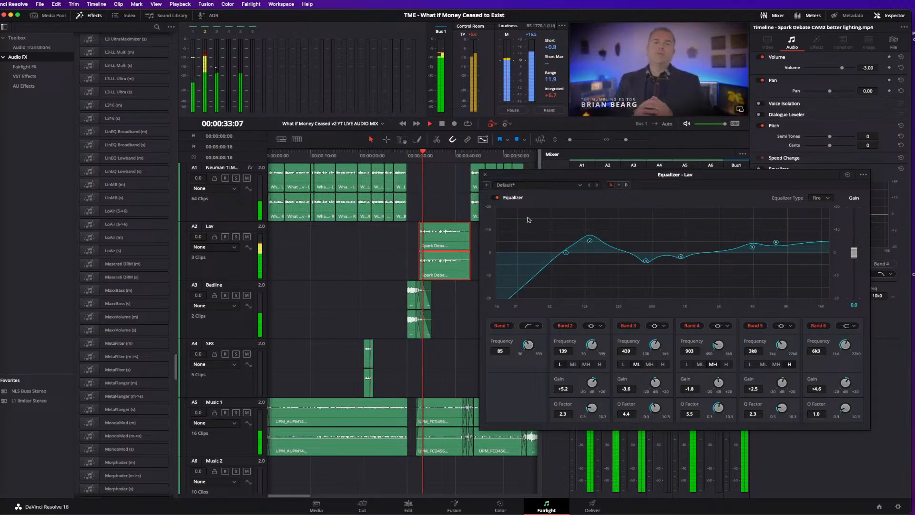
- Fine-tune Band 2 of the Lav equalizer to about +5.4 at 139 Hz and close the Equalizer window
{"action": "left_click_drag", "start_coordinate": [590, 241], "coordinate": [592, 238]}
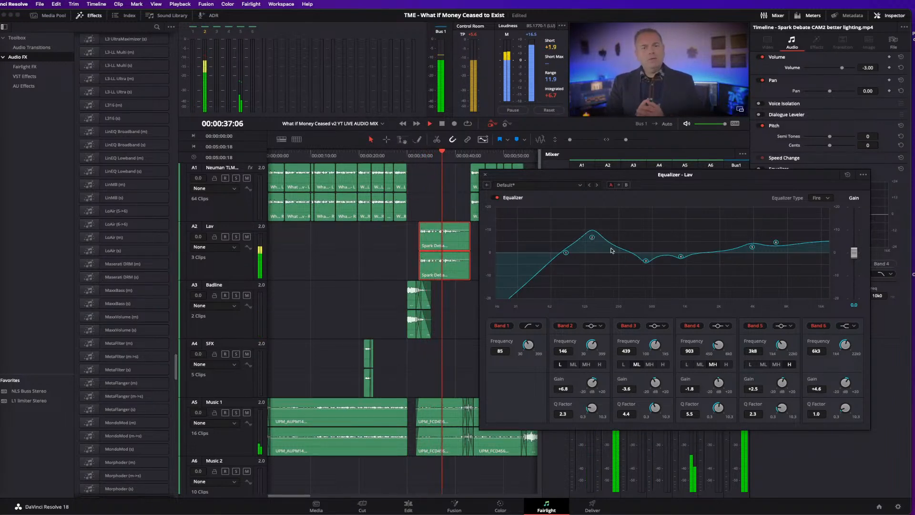
{"action": "left_click_drag", "start_coordinate": [592, 237], "coordinate": [589, 241]}
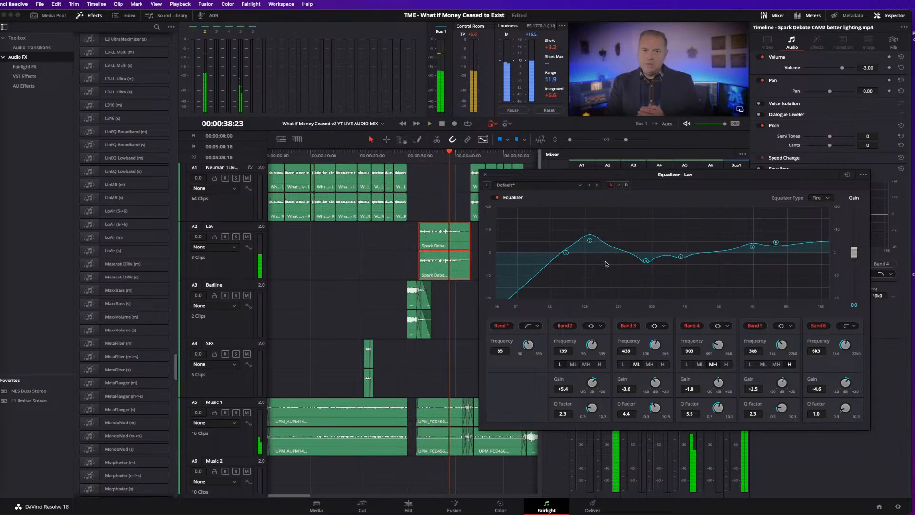
{"action": "left_click", "coordinate": [485, 175]}
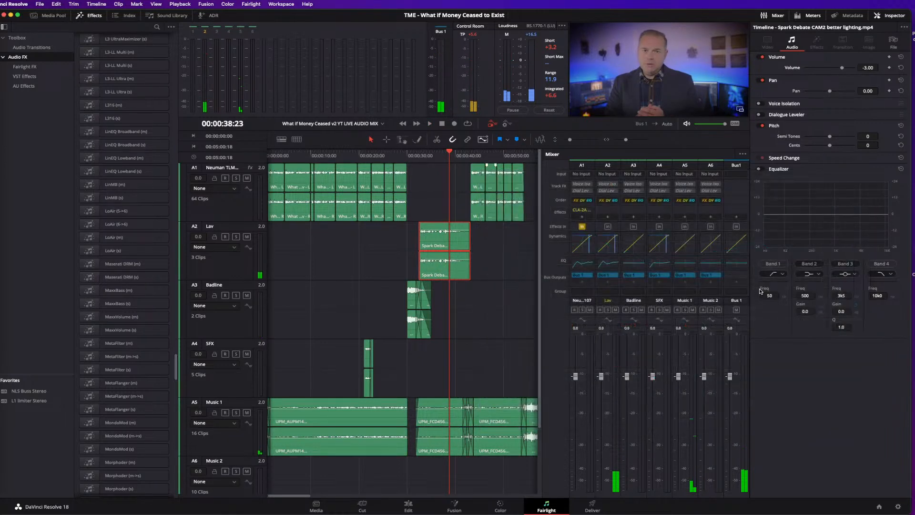
- Add the CLA-2A Stereo compressor to the Lav track and move its window clear of the timeline clips
{"action": "left_click", "coordinate": [583, 211]}
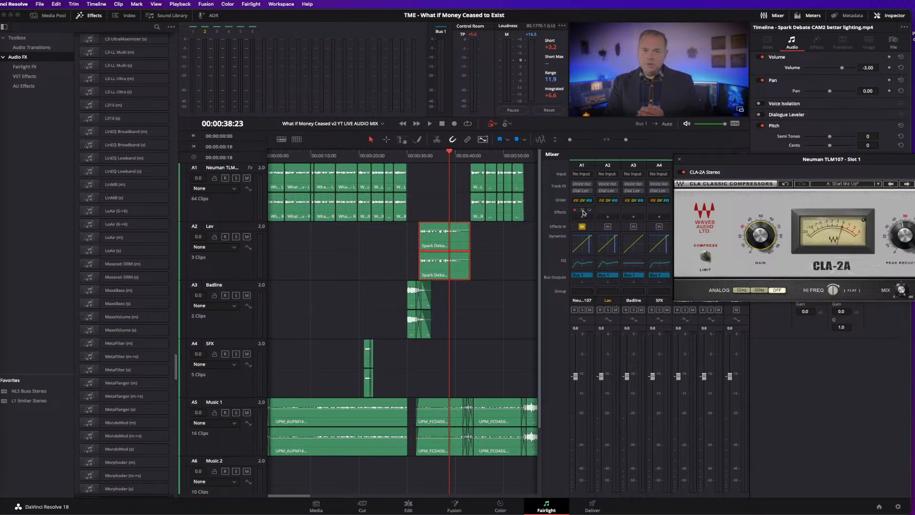
{"action": "left_click", "coordinate": [607, 210]}
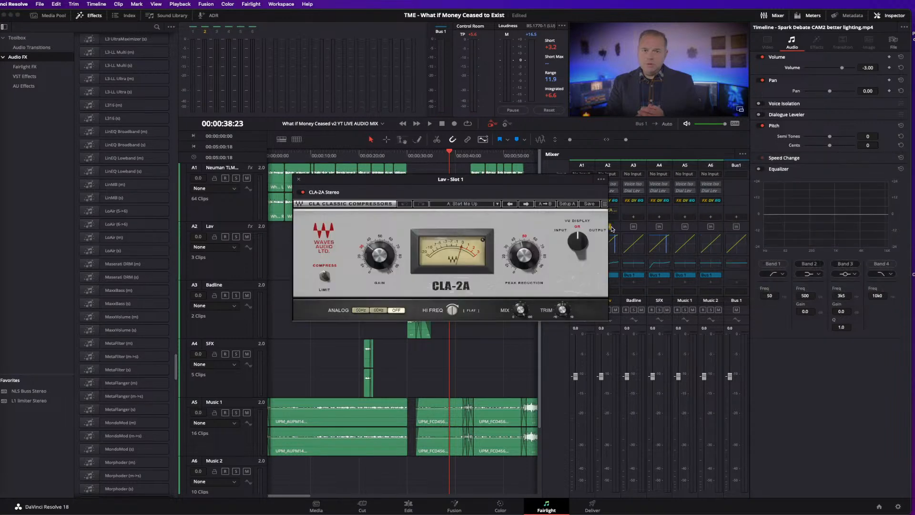
{"action": "left_click_drag", "start_coordinate": [428, 188], "coordinate": [831, 251]}
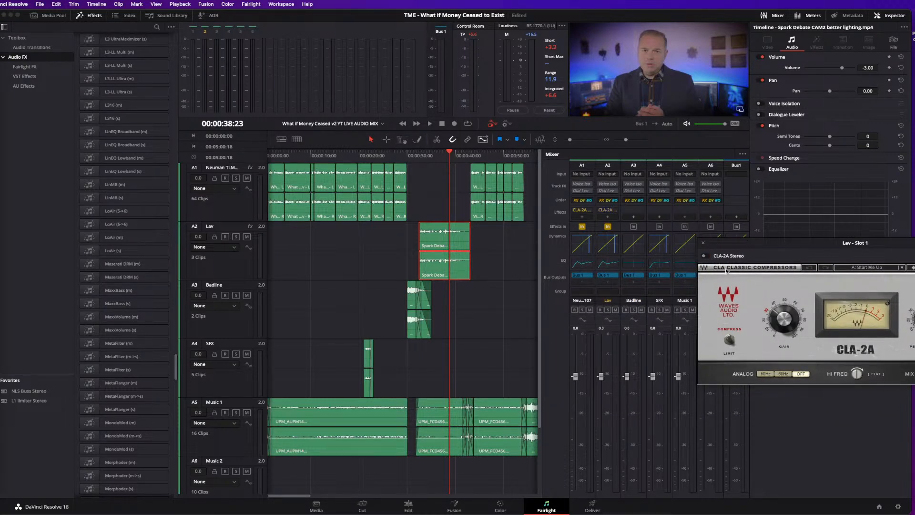
- Play the Lav clip from its start, switch on the bypassed CLA-2A, and raise its gain slightly
{"action": "left_click", "coordinate": [423, 156]}
{"action": "key", "text": "space"}
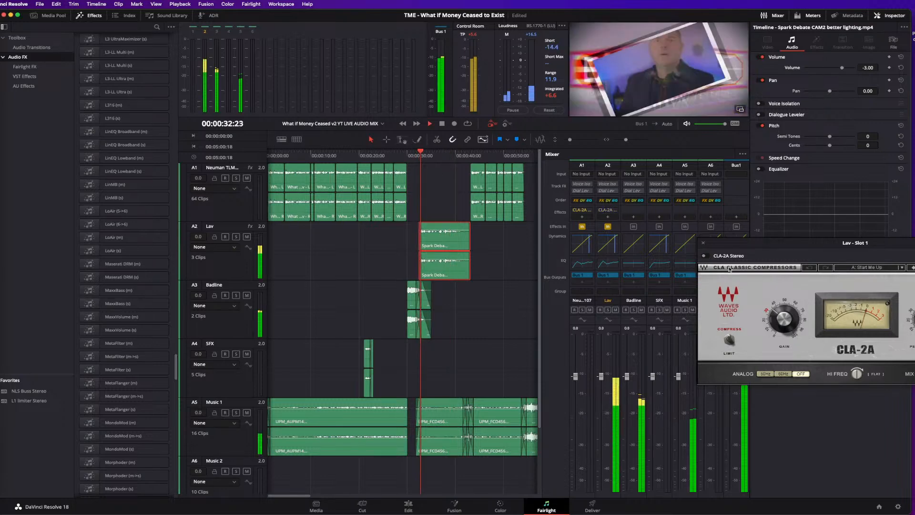
{"action": "left_click", "coordinate": [704, 256]}
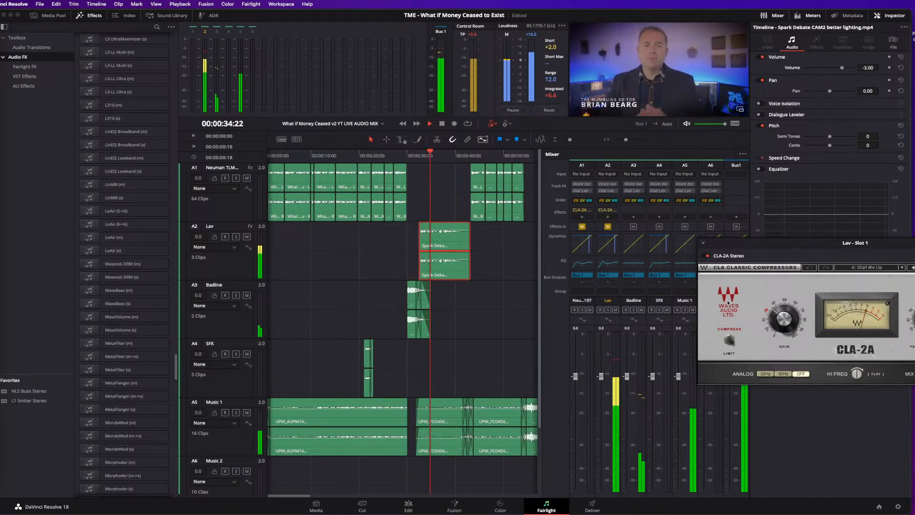
{"action": "left_click_drag", "start_coordinate": [784, 319], "coordinate": [784, 318]}
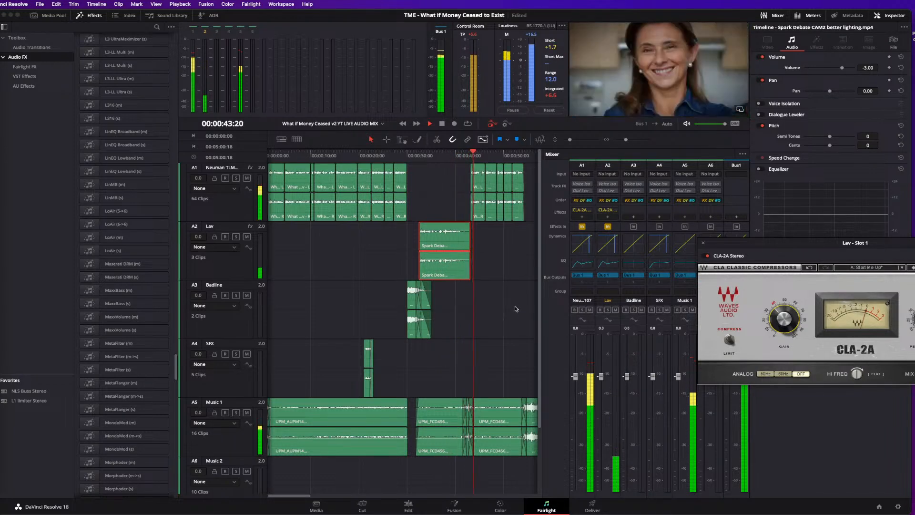
- Audition the compressed Lav clip from 00:00:35:01 while checking the track's level, pausing at 00:00:39:10 before playing on
{"action": "left_click", "coordinate": [430, 155]}
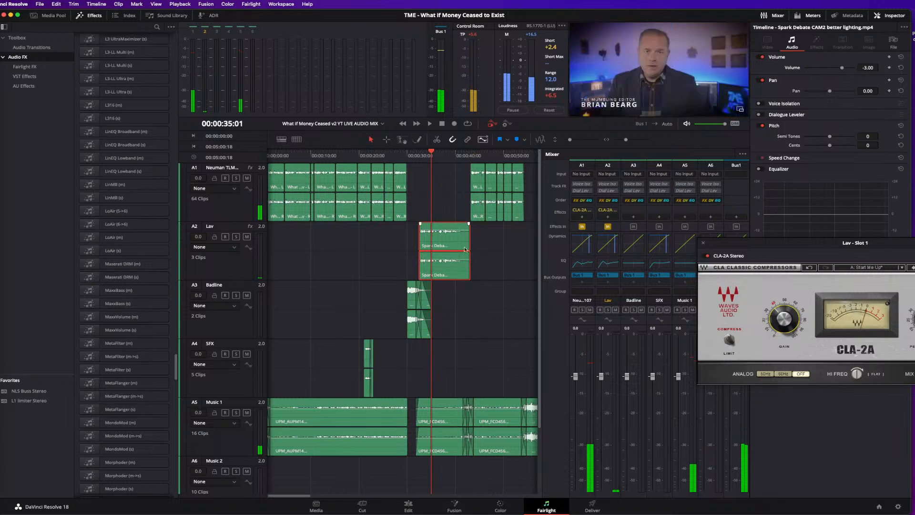
{"action": "key", "text": "space"}
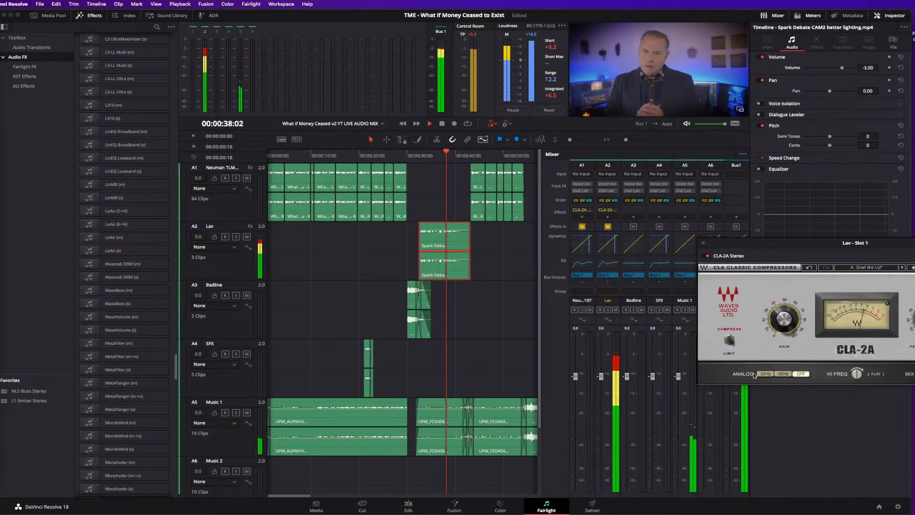
{"action": "key", "text": "space"}
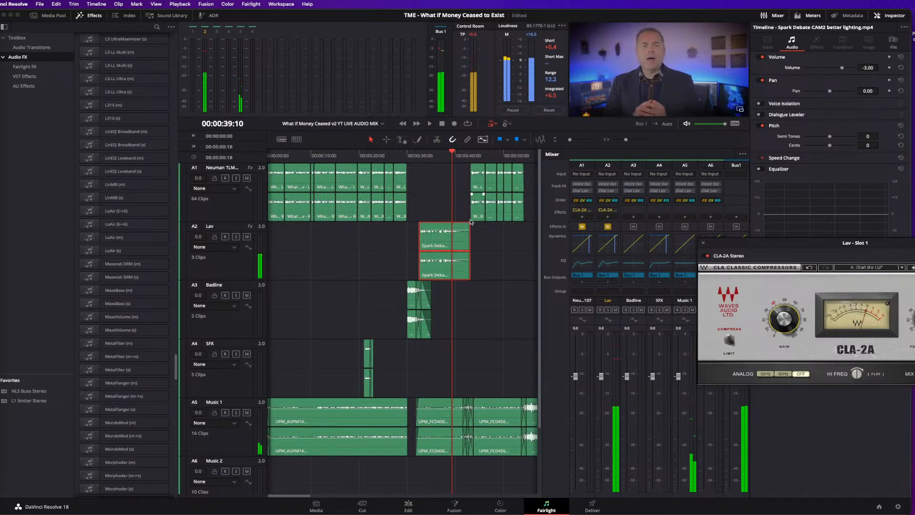
{"action": "key", "text": "space"}
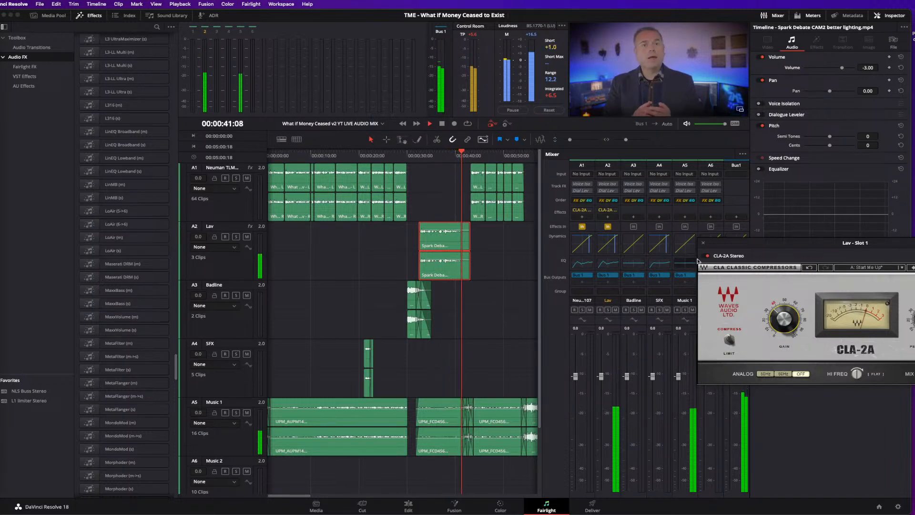
- Close the Lav track's CLA-2A window and play on into the voice-over after the Lav clip, stopping at 00:00:45:13
{"action": "left_click", "coordinate": [703, 243]}
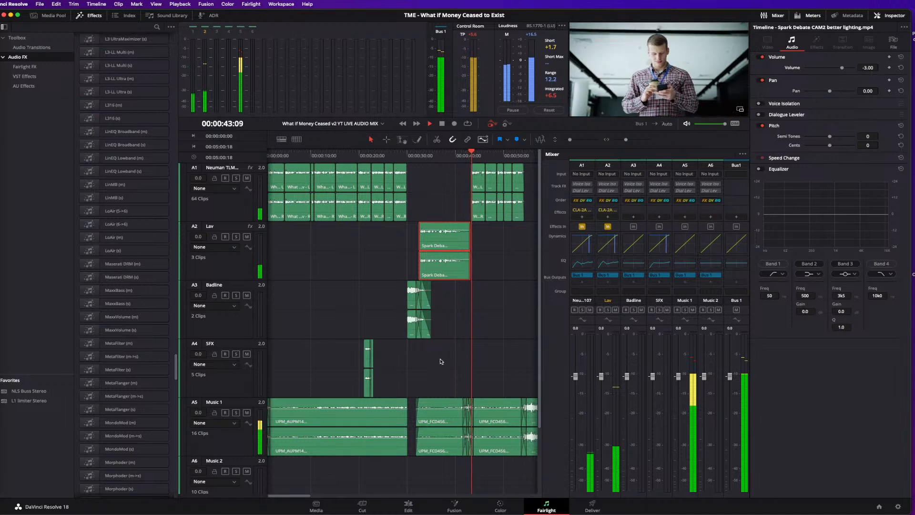
{"action": "key", "text": "super+minus"}
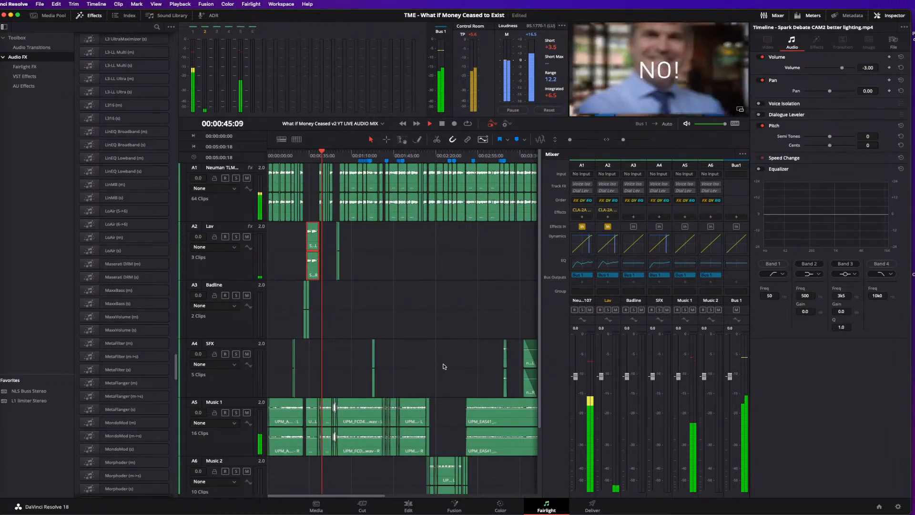
{"action": "key", "text": "space"}
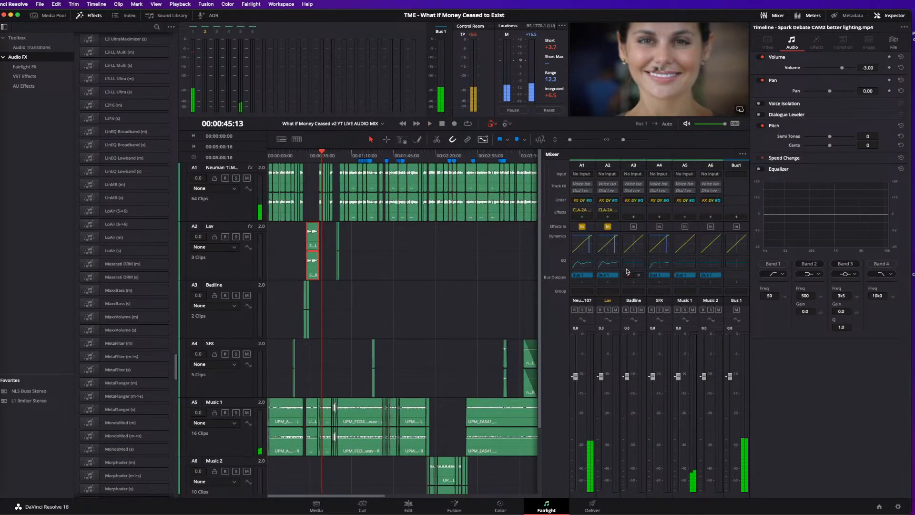
- Audition the Badline clips from 00:00:29:18 into the start of the Lav clip
{"action": "key", "text": "super+equal"}
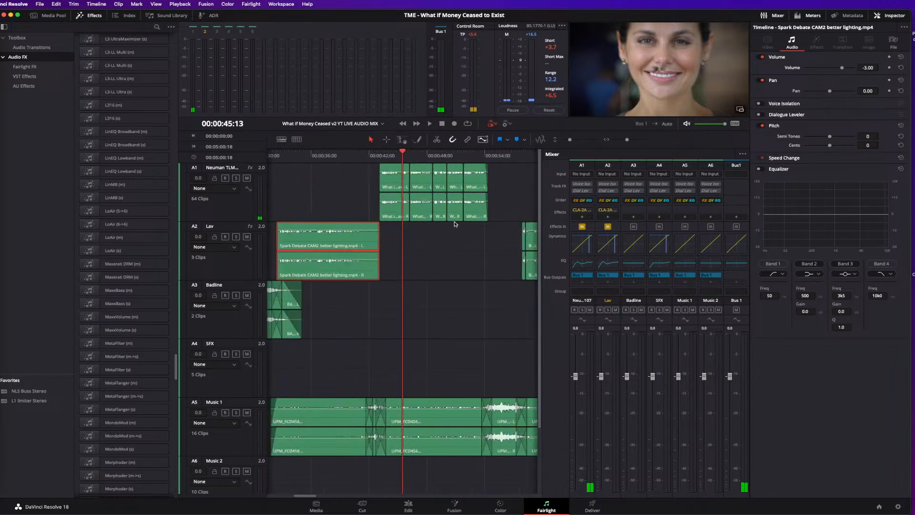
{"action": "left_click_drag", "start_coordinate": [287, 155], "coordinate": [439, 155]}
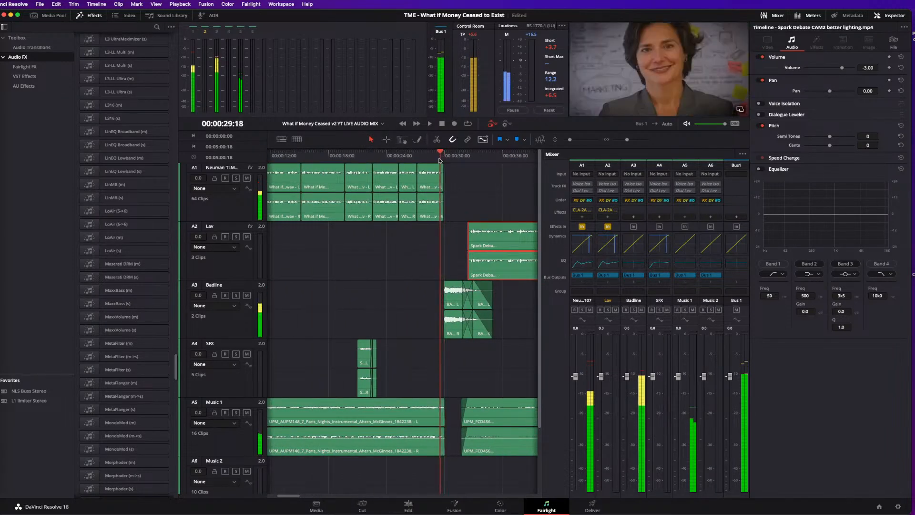
{"action": "key", "text": "space"}
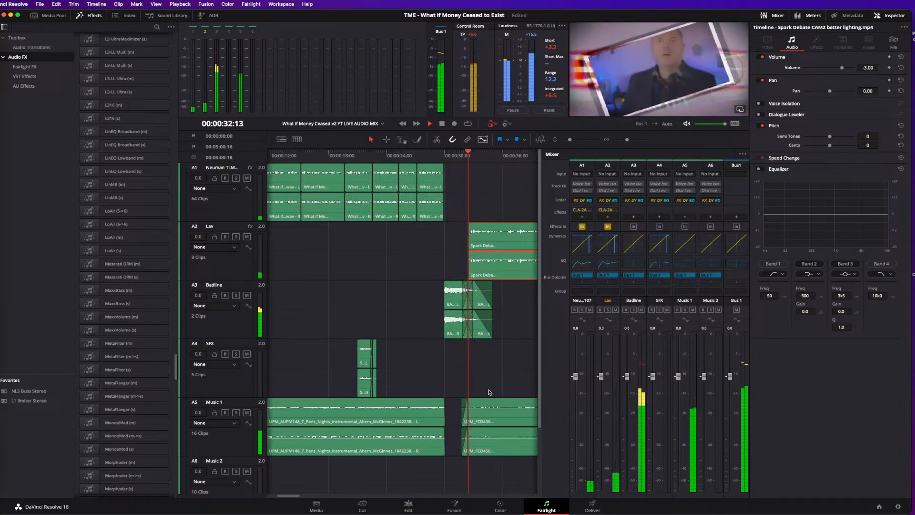
{"action": "key", "text": "space"}
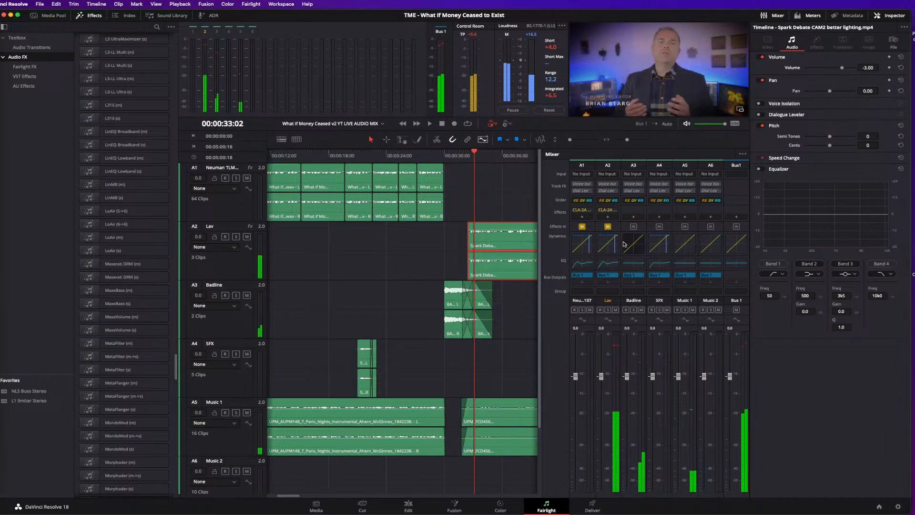
- Place the playhead at 00:00:19:20, open the SFX track's equalizer, and switch off Band 1
{"action": "left_click", "coordinate": [417, 156]}
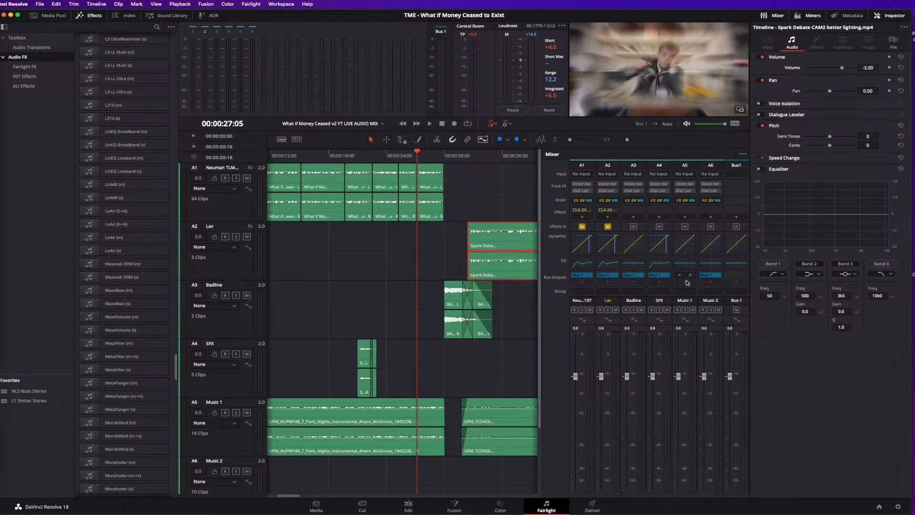
{"action": "left_click", "coordinate": [344, 154]}
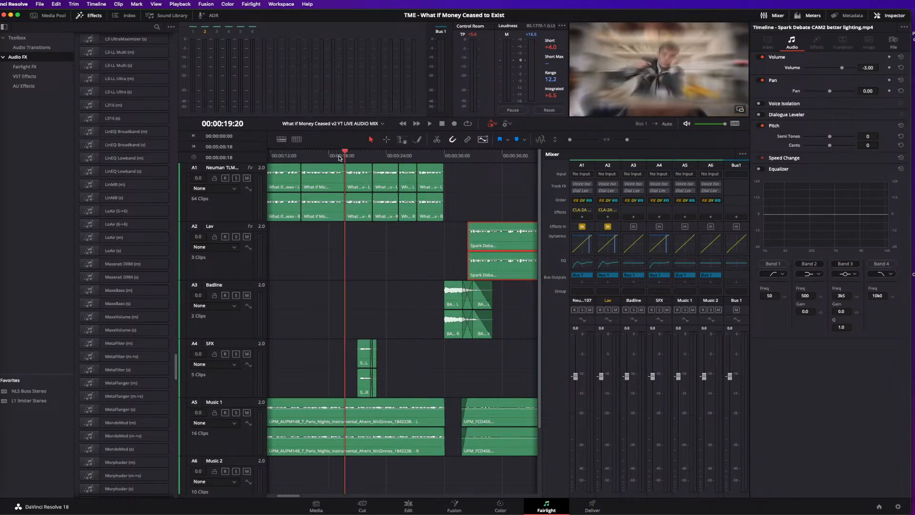
{"action": "double_click", "coordinate": [659, 264]}
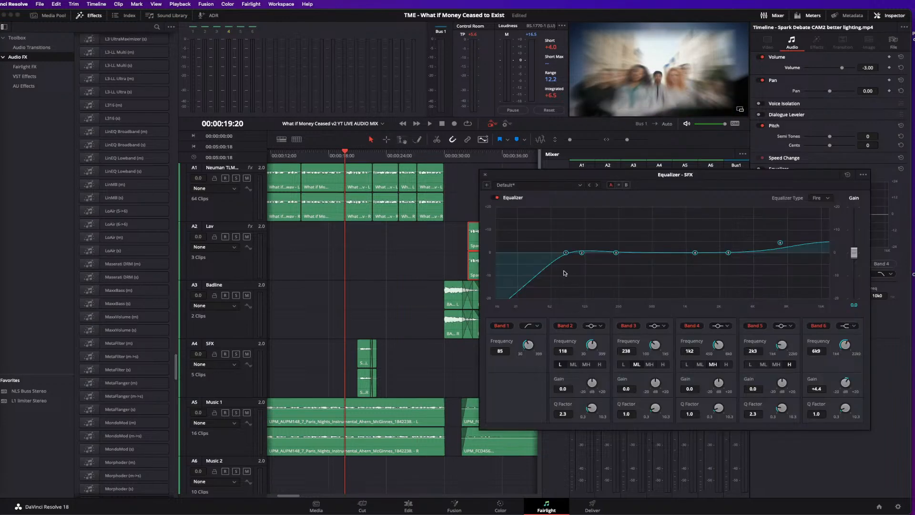
{"action": "left_click", "coordinate": [502, 326]}
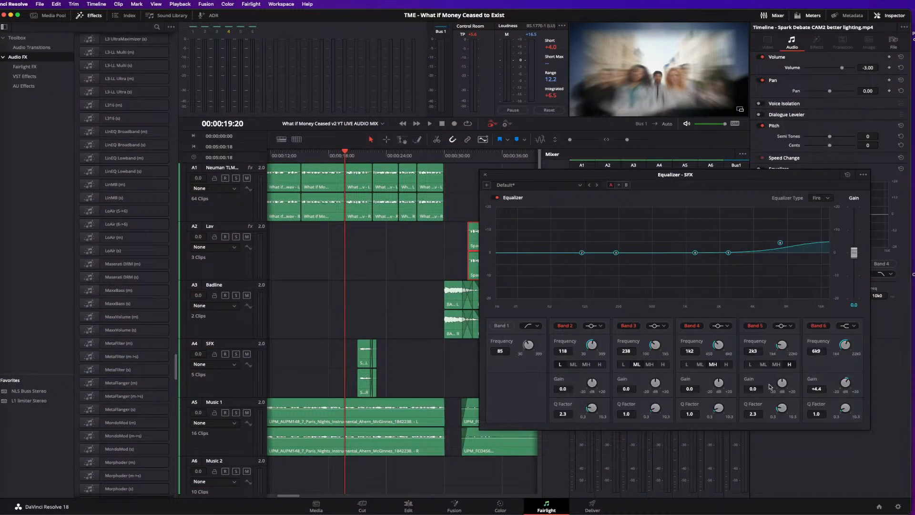
- Audition the first SFX clip from 00:00:19:20 and the explosion clip from about 00:01:25:10 with Band 1 off
{"action": "key", "text": "space"}
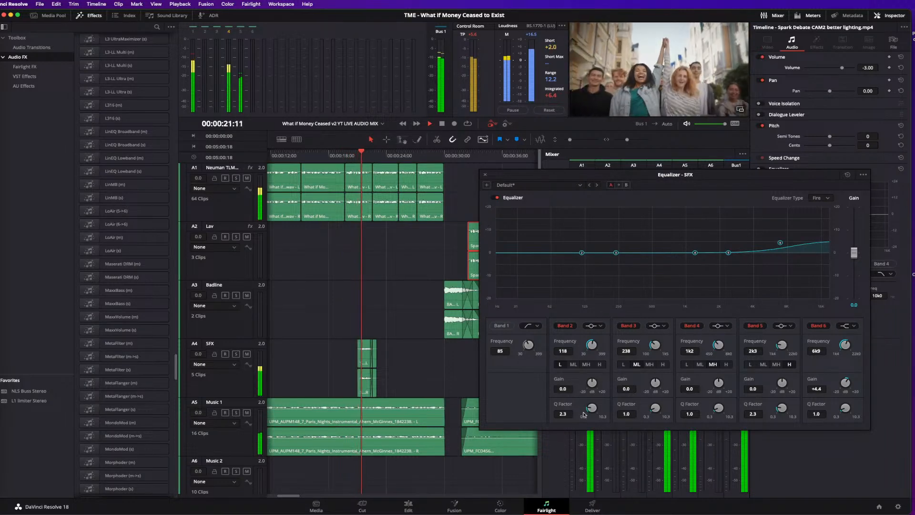
{"action": "key", "text": "ctrl+minus"}
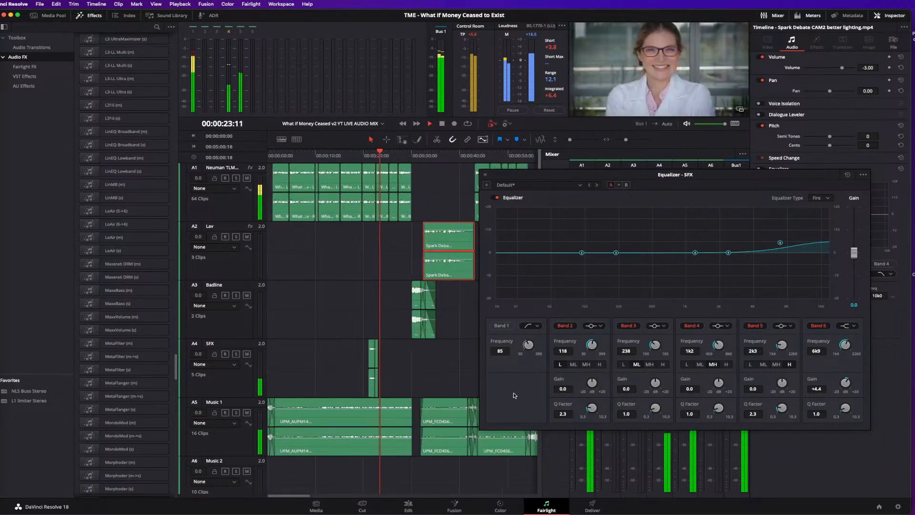
{"action": "key", "text": "ctrl+minus"}
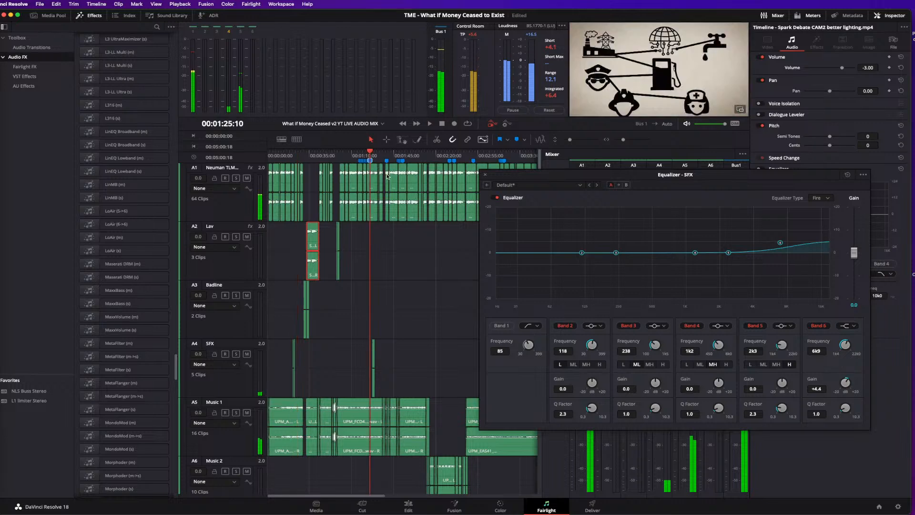
{"action": "key", "text": "ctrl+equal"}
{"action": "key", "text": "space"}
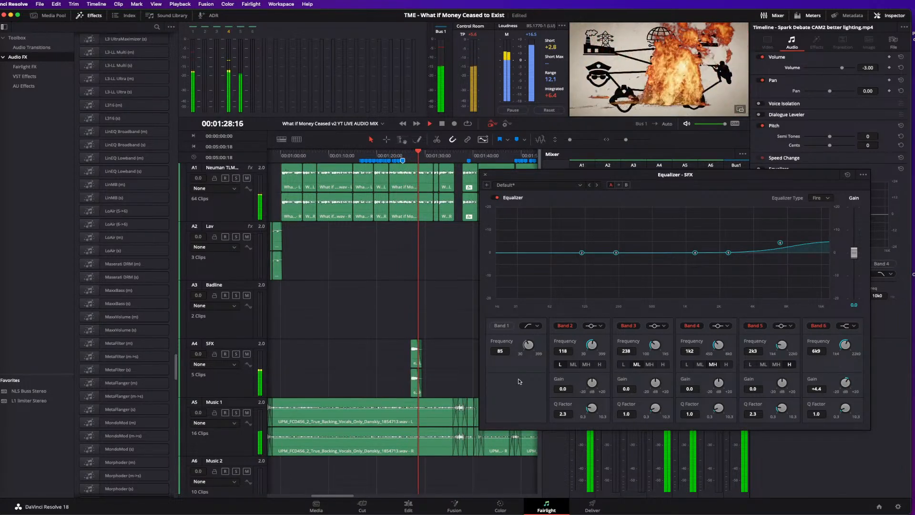
{"action": "left_click", "coordinate": [405, 156]}
{"action": "key", "text": "space"}
- Audition the prison sound effect on the SFX track from 00:03:15:23
{"action": "scroll", "coordinate": [434, 195], "scroll_direction": "down", "scroll_amount": 5}
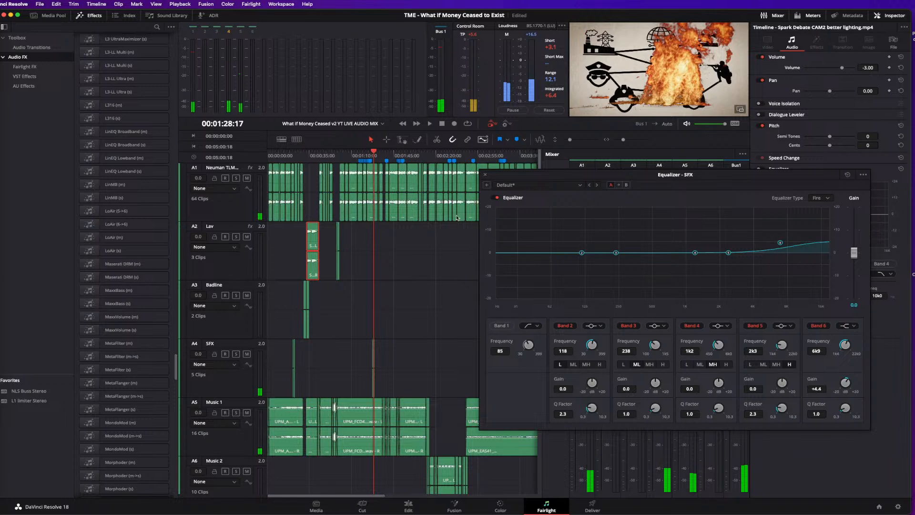
{"action": "left_click", "coordinate": [386, 156]}
{"action": "scroll", "coordinate": [396, 190], "scroll_direction": "up", "scroll_amount": 5}
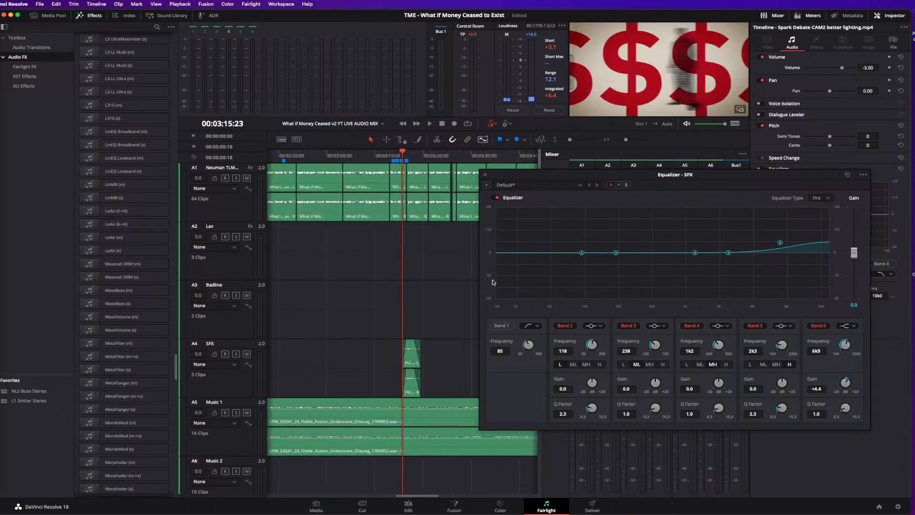
{"action": "key", "text": "space"}
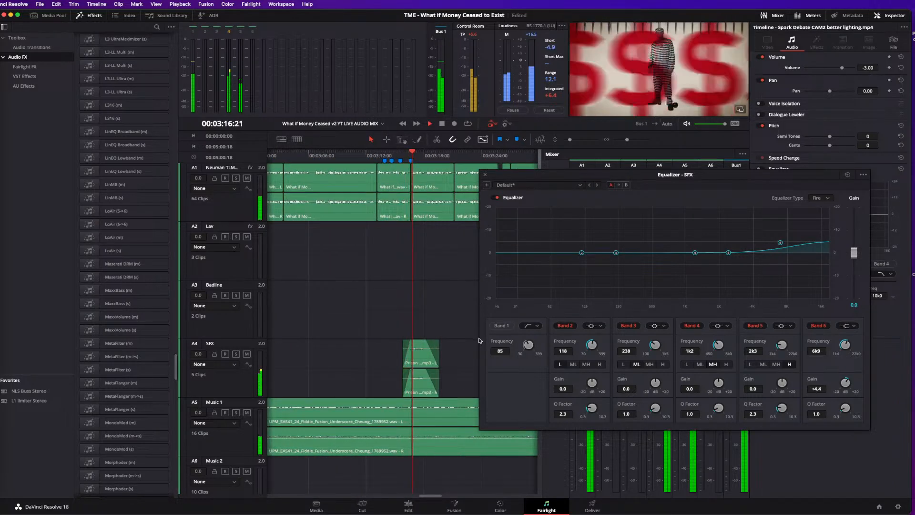
{"action": "key", "text": "space"}
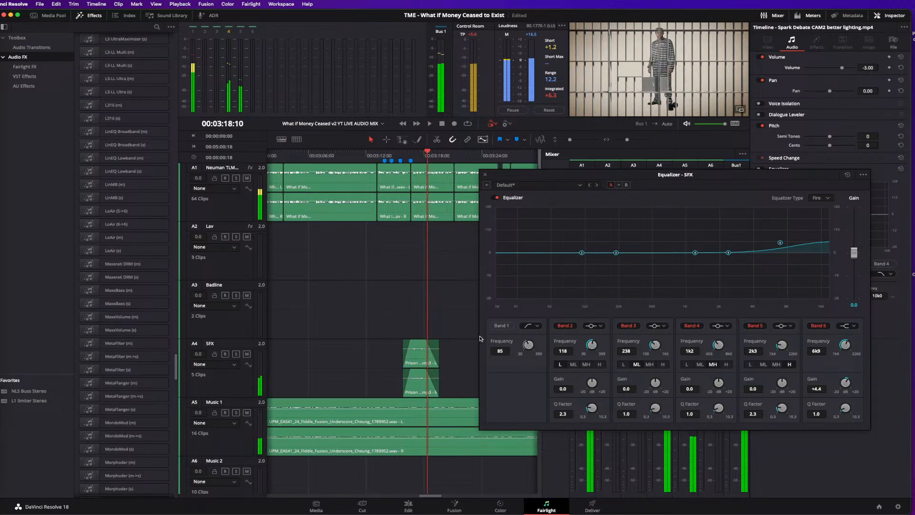
- Return to the explosion clip on the SFX track, select it at 00:01:26:02, and close the SFX Equalizer window
{"action": "scroll", "coordinate": [314, 186], "scroll_direction": "down", "scroll_amount": 5}
{"action": "left_click", "coordinate": [313, 186]}
{"action": "scroll", "coordinate": [314, 186], "scroll_direction": "up", "scroll_amount": 5}
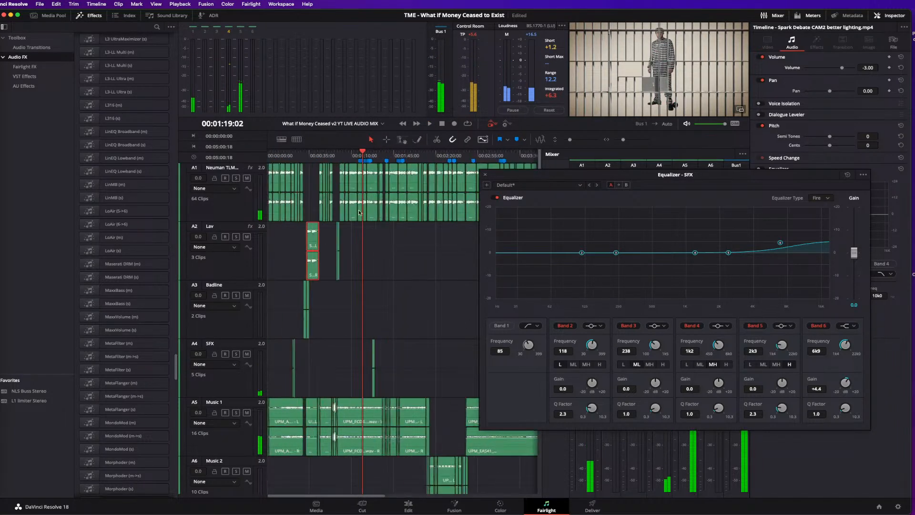
{"action": "left_click_drag", "start_coordinate": [534, 175], "coordinate": [703, 167]}
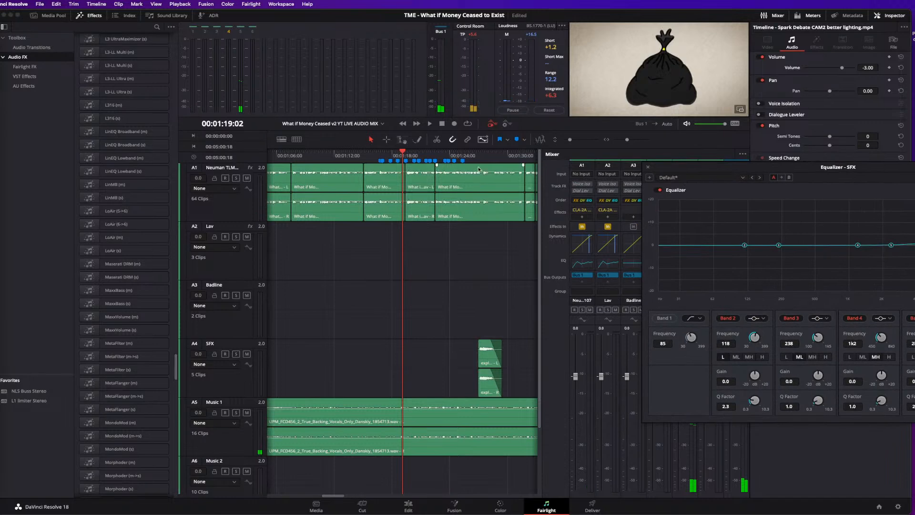
{"action": "left_click", "coordinate": [469, 358]}
{"action": "left_click", "coordinate": [486, 359]}
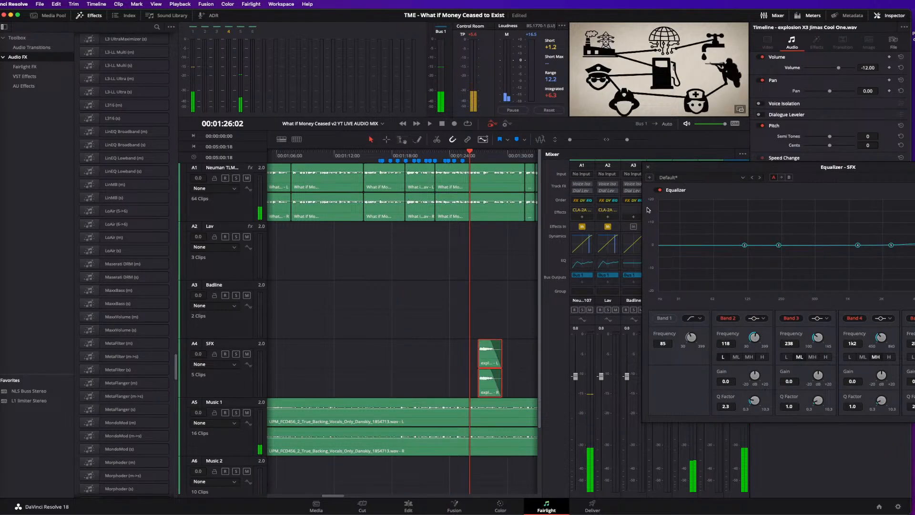
{"action": "left_click", "coordinate": [649, 168]}
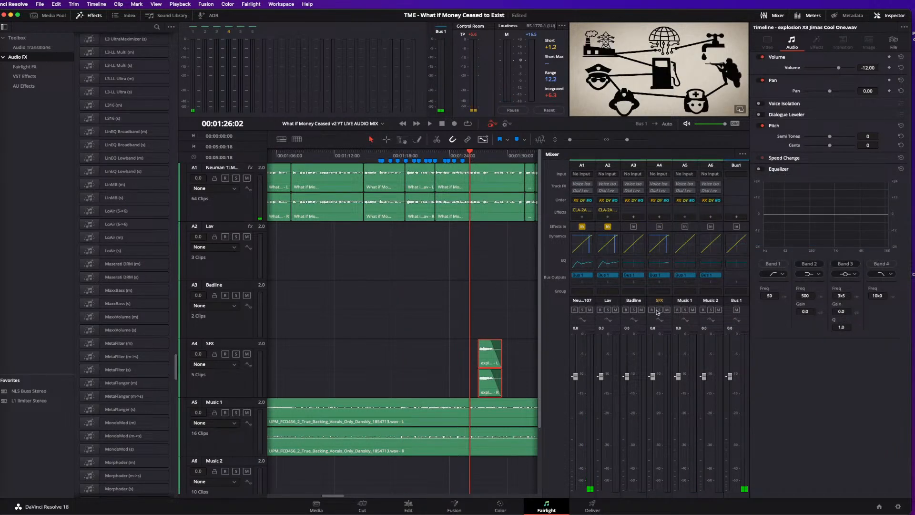
- Enable the explosion clip's own equalizer and raise Band 3 to about +5.2 at 2k5 while it plays
{"action": "left_click", "coordinate": [653, 275]}
{"action": "left_click", "coordinate": [758, 169]}
{"action": "key", "text": "space"}
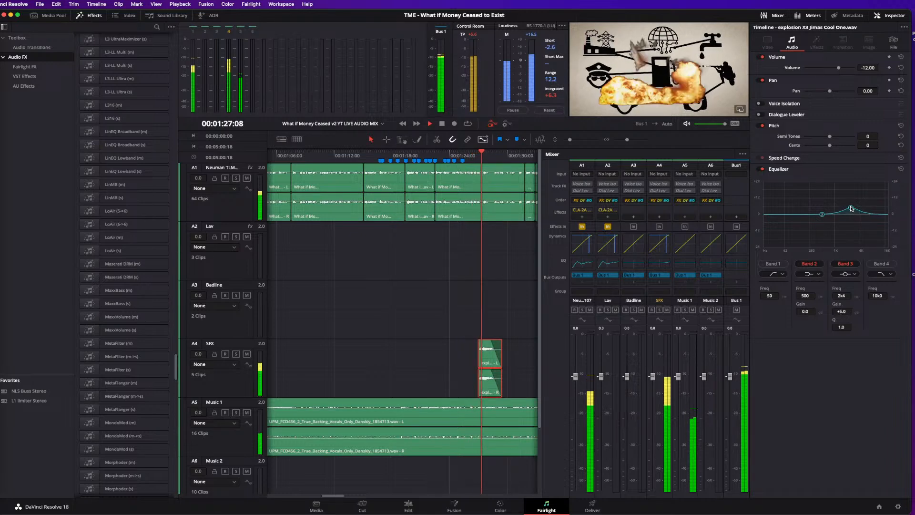
{"action": "left_click_drag", "start_coordinate": [857, 214], "coordinate": [851, 207]}
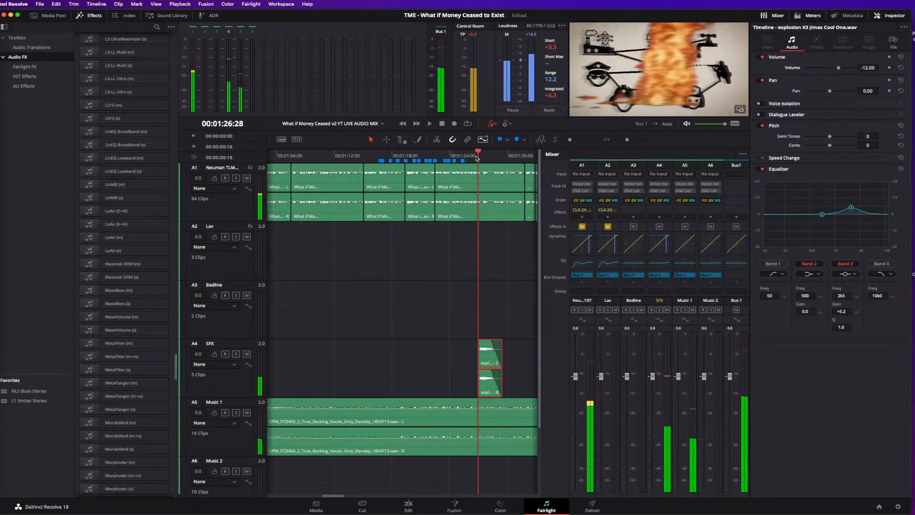
- Lower the explosion clip's Band 3 gain to about +2.1, set its Q to 7.7, and audition the clip
{"action": "key", "text": "space"}
{"action": "left_click_drag", "start_coordinate": [851, 208], "coordinate": [852, 213]}
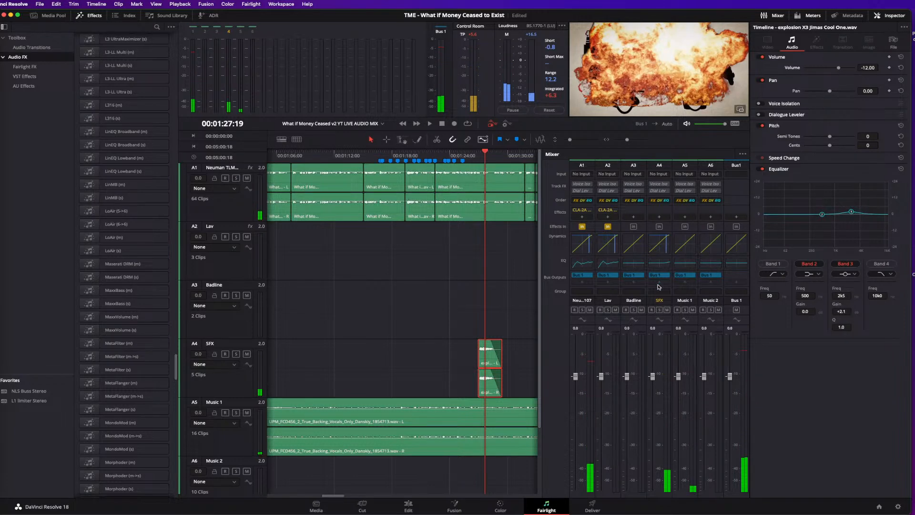
{"action": "left_click_drag", "start_coordinate": [852, 327], "coordinate": [824, 323]}
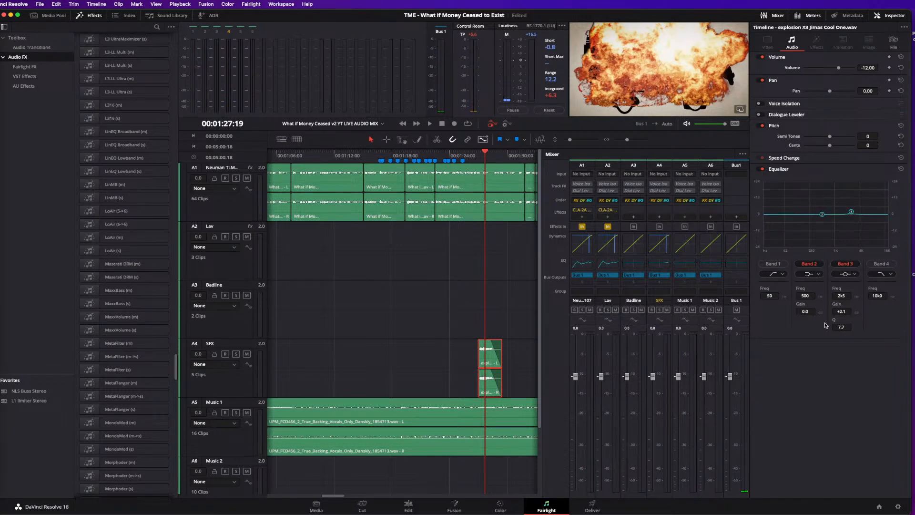
{"action": "key", "text": "space"}
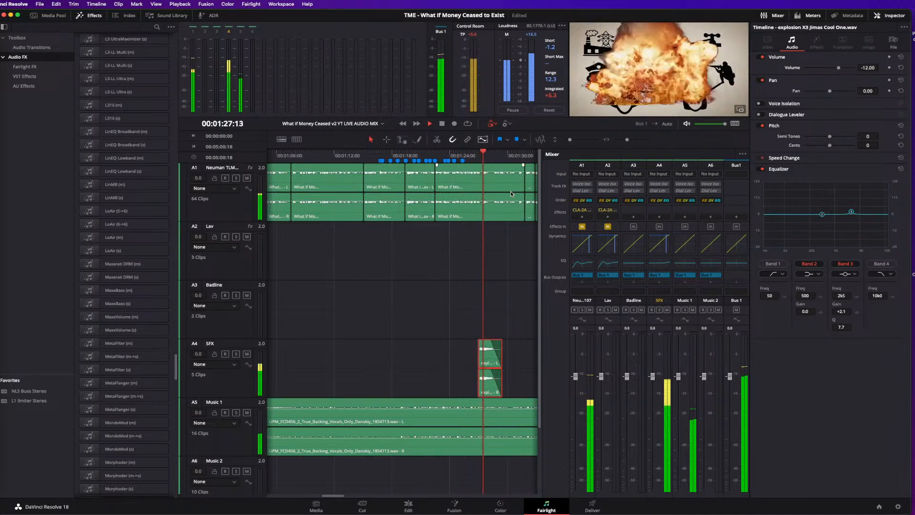
{"action": "key", "text": "space"}
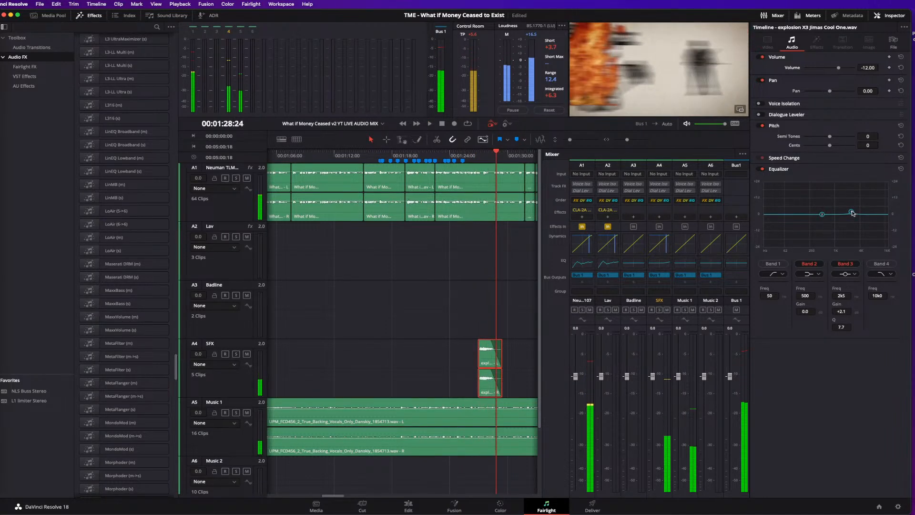
- Sweep the explosion clip's Band 3 during playback and settle it at about +2.9 at 3k2
{"action": "left_click_drag", "start_coordinate": [851, 212], "coordinate": [853, 213]}
{"action": "key", "text": "space"}
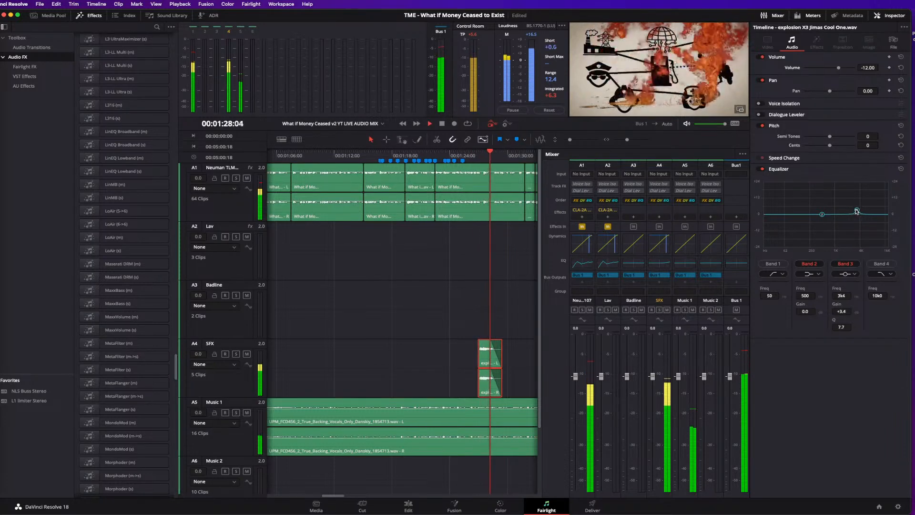
{"action": "key", "text": "space"}
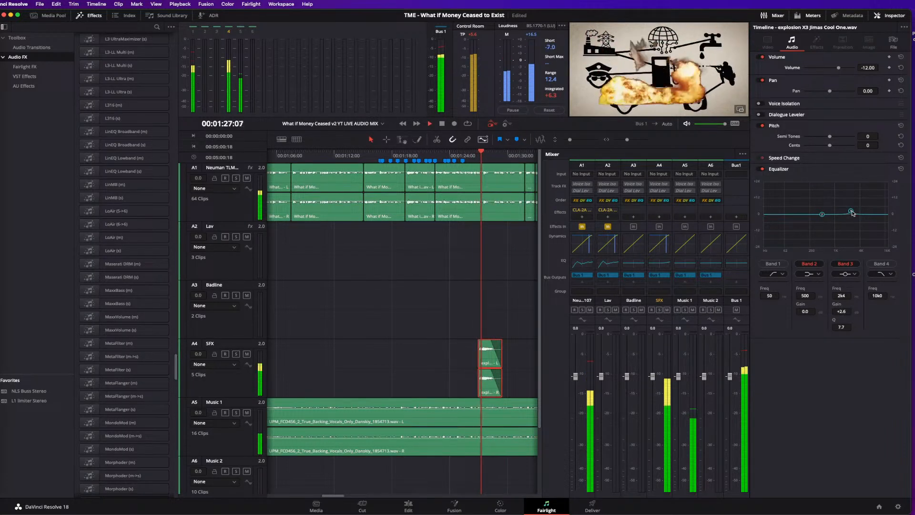
{"action": "left_click_drag", "start_coordinate": [851, 211], "coordinate": [856, 210]}
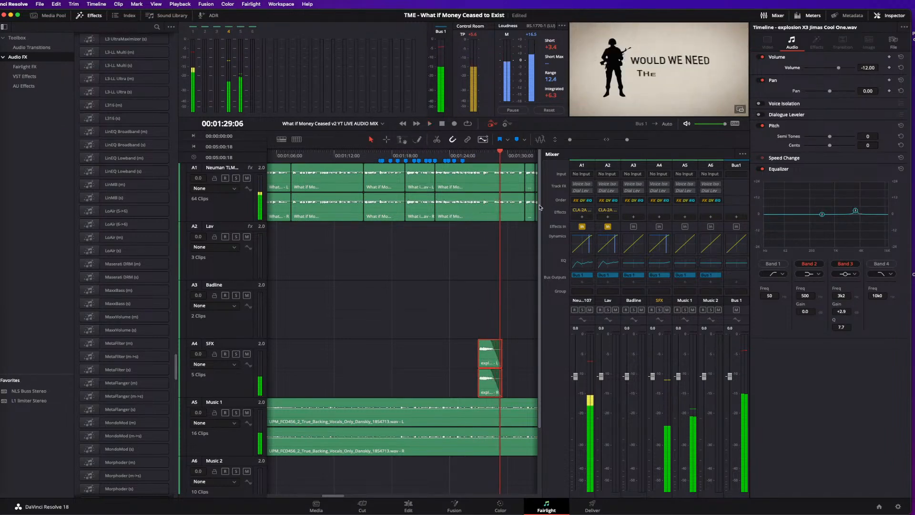
- Replay the explosion clip from its start, then reduce Band 3 to about +1.5 at 3k0 with a Q of 5.7
{"action": "key", "text": "space"}
{"action": "left_click", "coordinate": [477, 156]}
{"action": "key", "text": "space"}
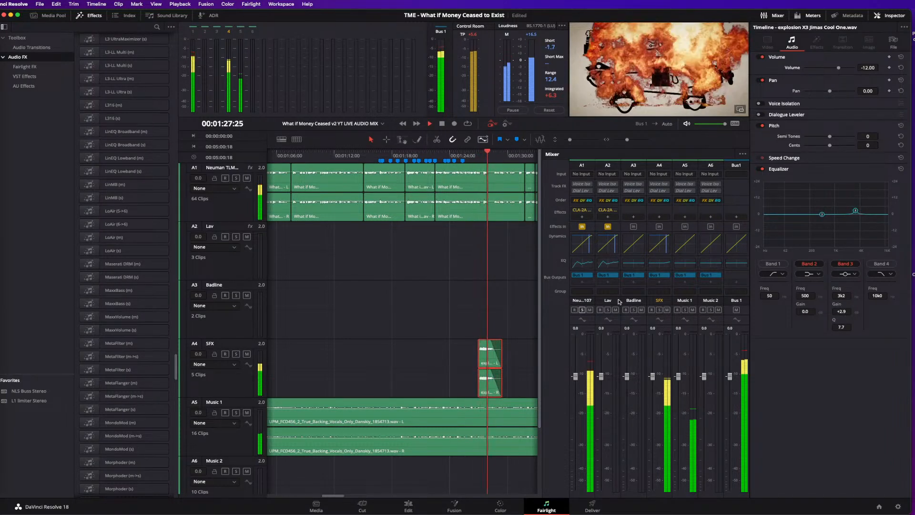
{"action": "key", "text": "space"}
{"action": "left_click_drag", "start_coordinate": [855, 210], "coordinate": [855, 212]}
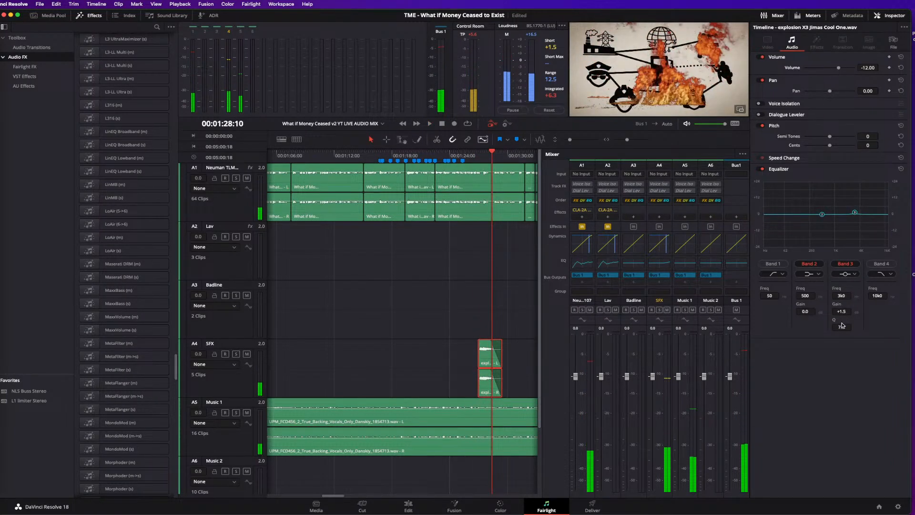
{"action": "mouse_move", "coordinate": [841, 326]}
{"action": "left_mouse_down"}
{"action": "mouse_move", "coordinate": [859, 331]}
{"action": "mouse_move", "coordinate": [837, 329]}
{"action": "left_mouse_up"}
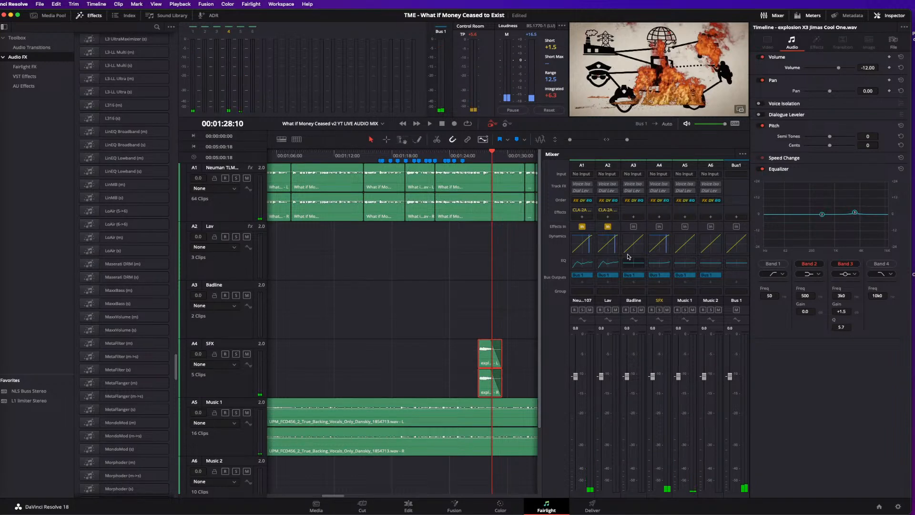
- Play the explosion clip from just before its start to audition the equalizer adjustment
{"action": "left_click", "coordinate": [474, 158]}
{"action": "key", "text": "space"}
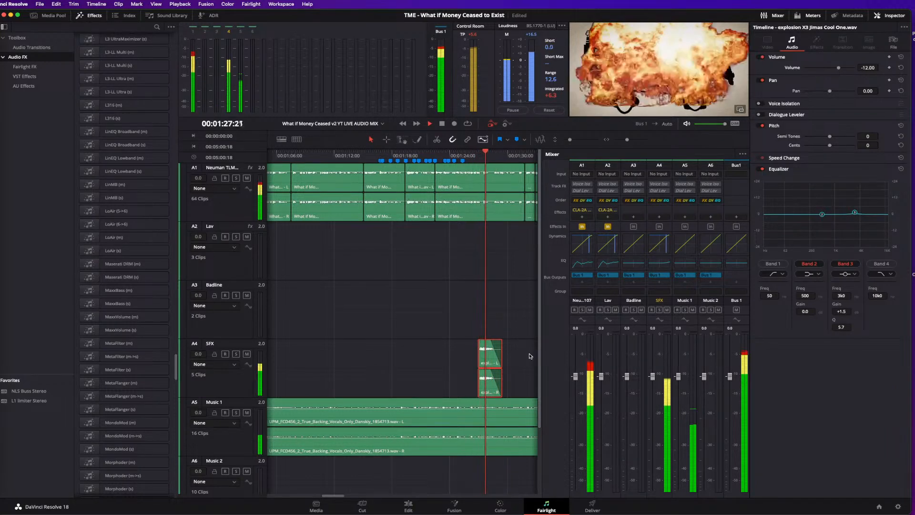
{"action": "key", "text": "space"}
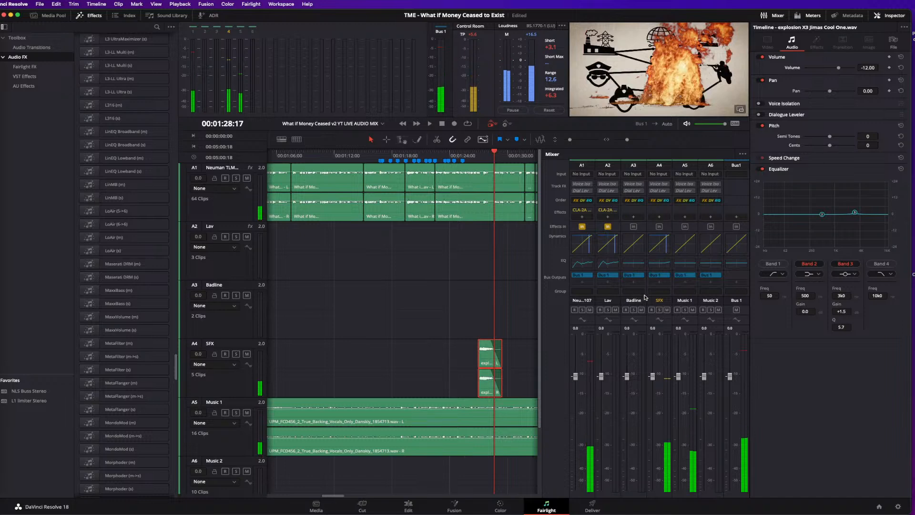
- Locate the news reporter clip on the SFX track, select it to inspect its equalizer and pan, and audition it
{"action": "key", "text": "super+minus"}
{"action": "key", "text": "super+minus"}
{"action": "key", "text": "super+minus"}
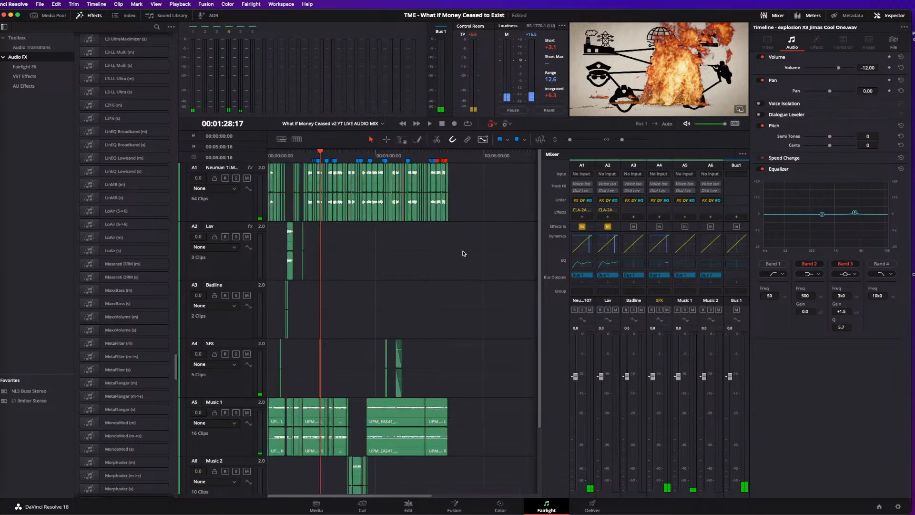
{"action": "left_click", "coordinate": [395, 171]}
{"action": "key", "text": "super+equal"}
{"action": "key", "text": "super+equal"}
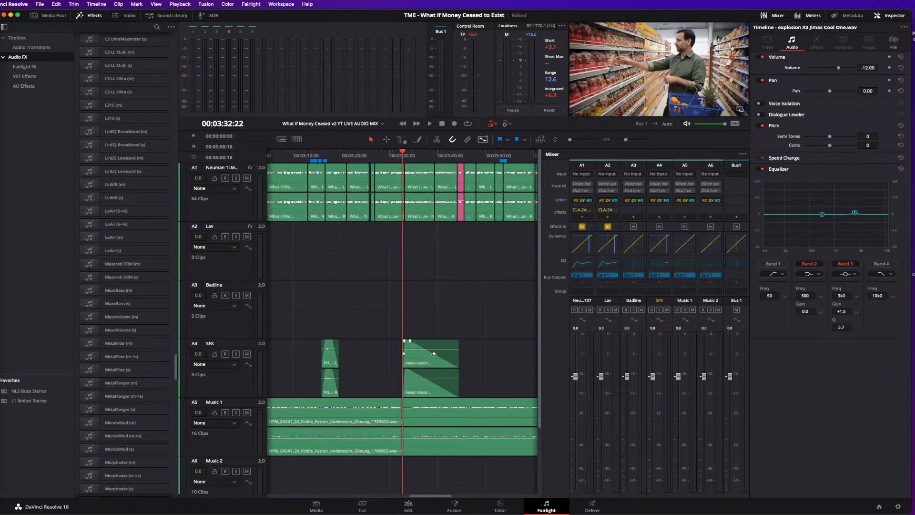
{"action": "left_click", "coordinate": [433, 353]}
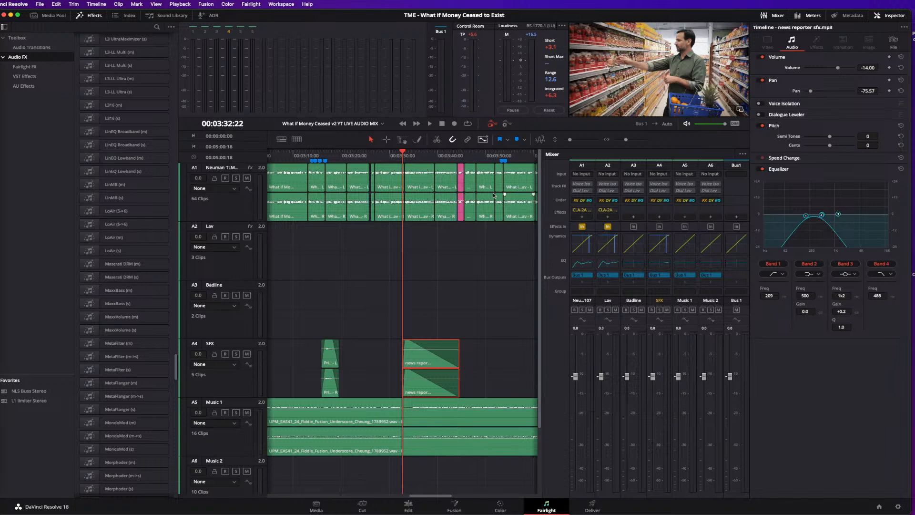
{"action": "key", "text": "space"}
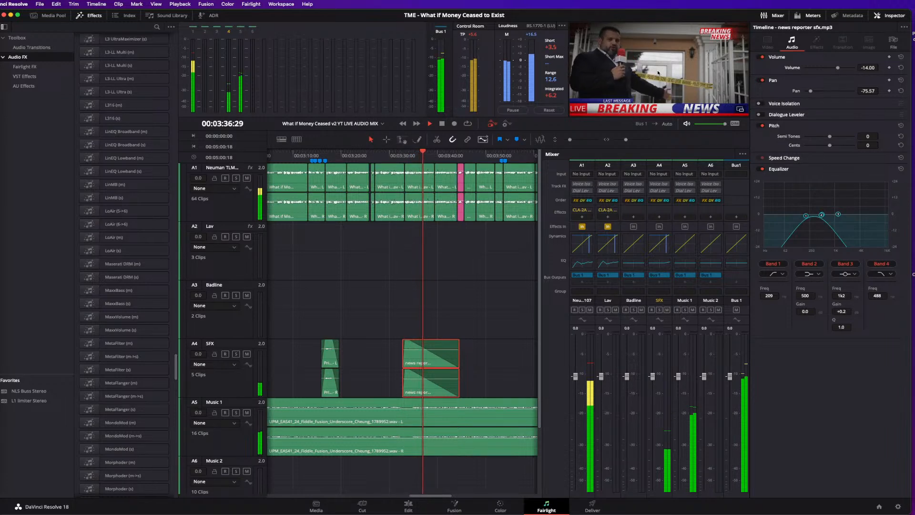
{"action": "key", "text": "space"}
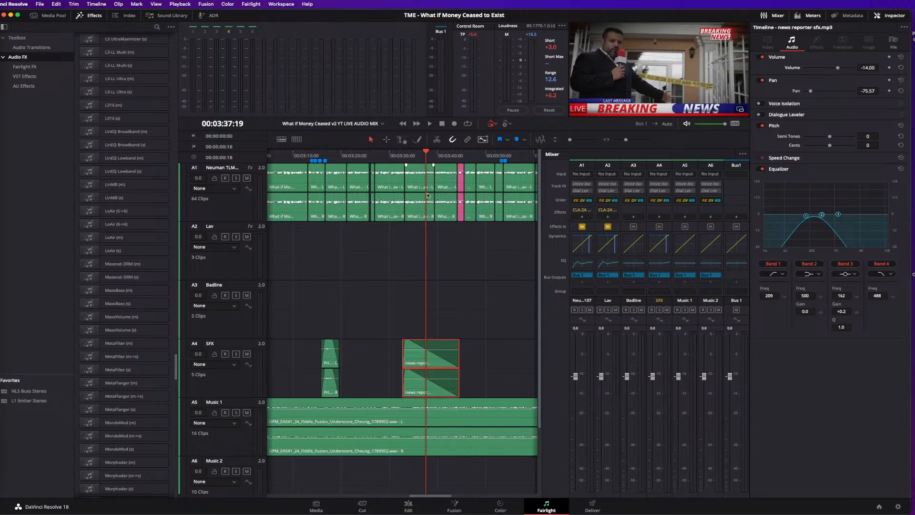
- Review the SFX track's compressor and limiter settings alongside the clips around 00:03:26, and close the dynamics window
{"action": "key", "text": "Home"}
{"action": "key", "text": "shift+z"}
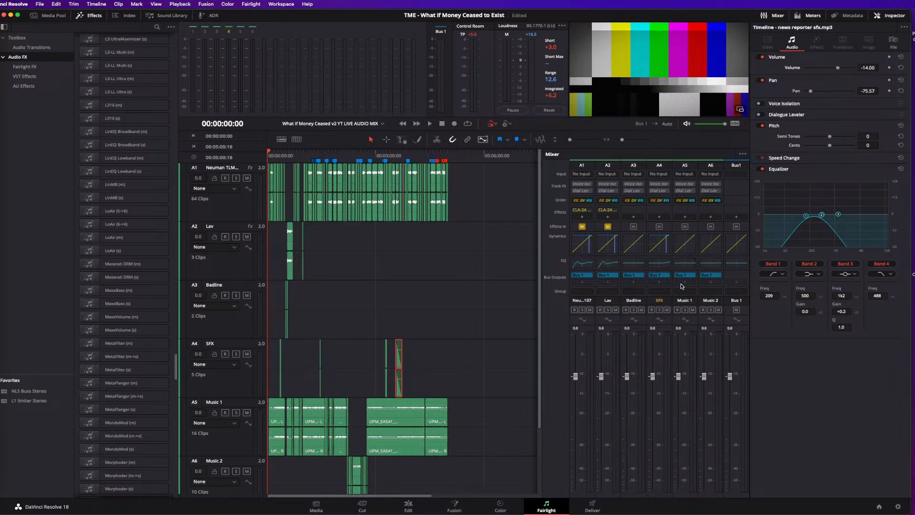
{"action": "double_click", "coordinate": [661, 250]}
{"action": "left_click_drag", "start_coordinate": [660, 130], "coordinate": [677, 128]}
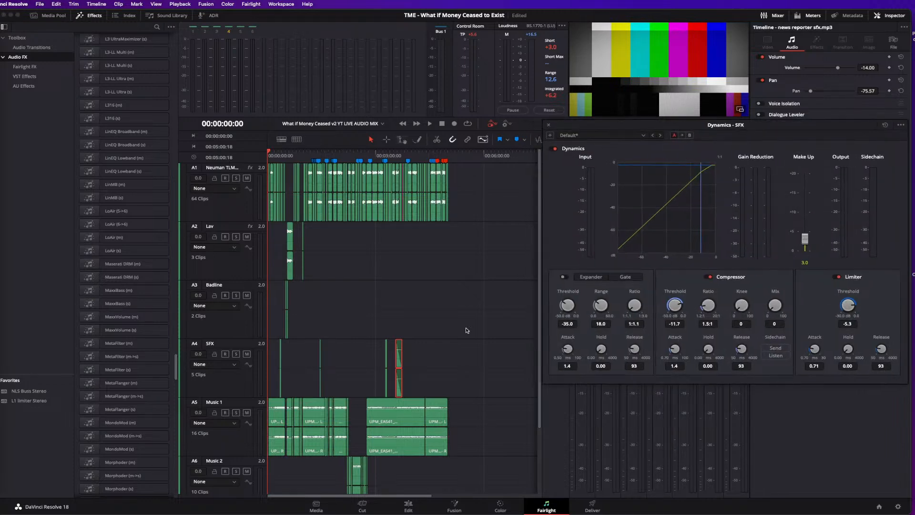
{"action": "left_click", "coordinate": [392, 160]}
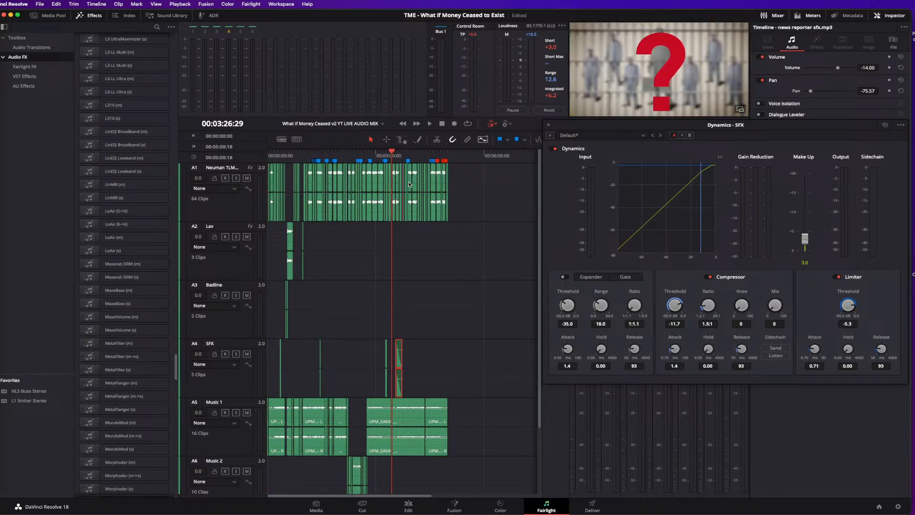
{"action": "key", "text": "super+equal"}
{"action": "key", "text": "super+equal"}
{"action": "key", "text": "super+equal"}
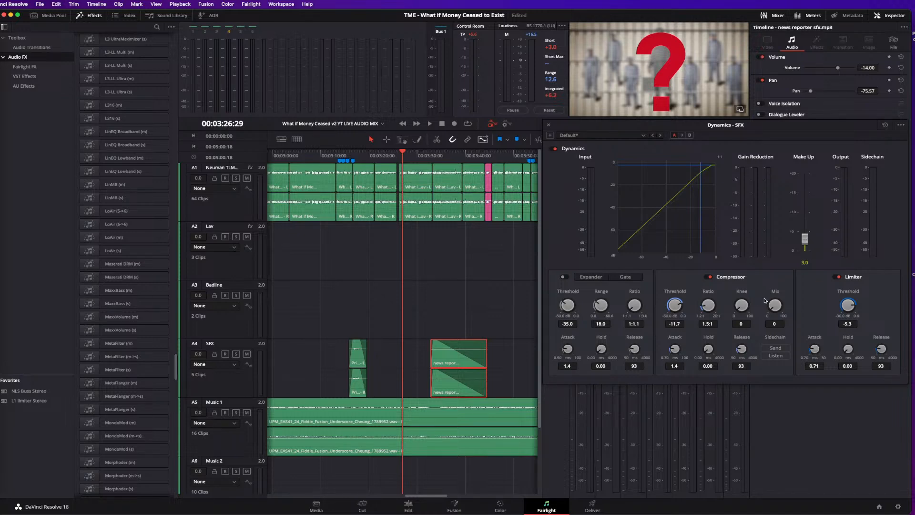
{"action": "left_click", "coordinate": [549, 125]}
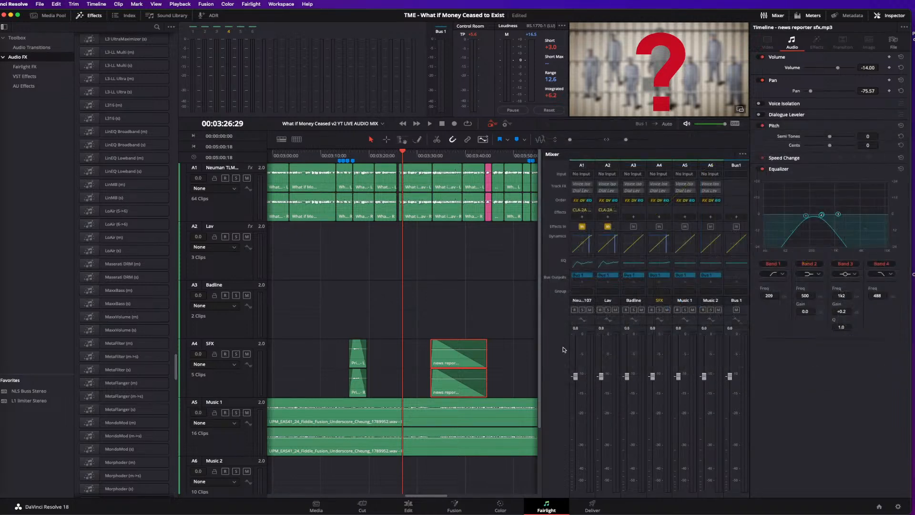
- Return the playhead to the start of the timeline and zoom out to an overview of its opening section
{"action": "key", "text": "Home"}
{"action": "key", "text": "super+minus"}
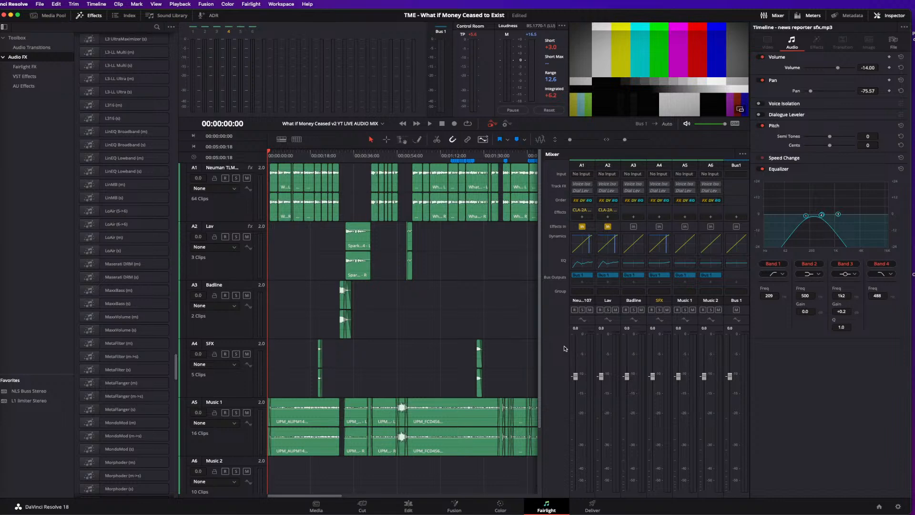
{"action": "key", "text": "super+Tab"}
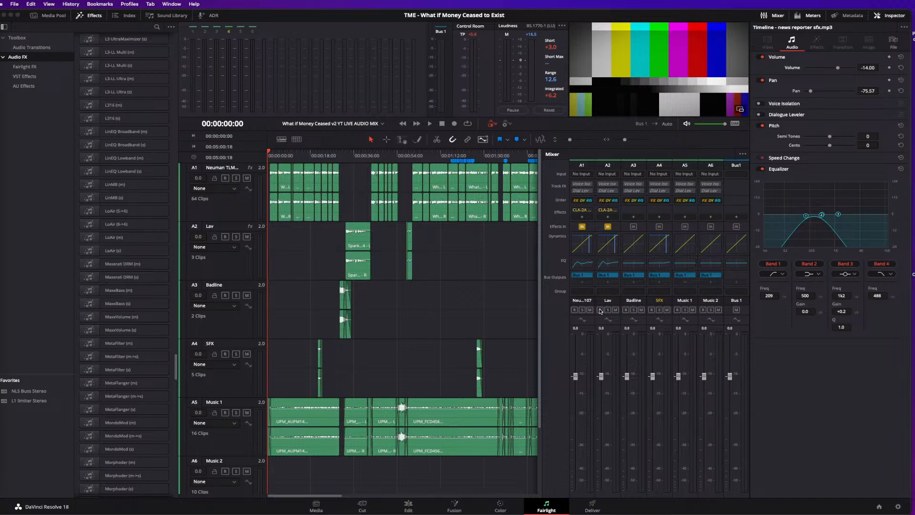
{"action": "left_click", "coordinate": [485, 310]}
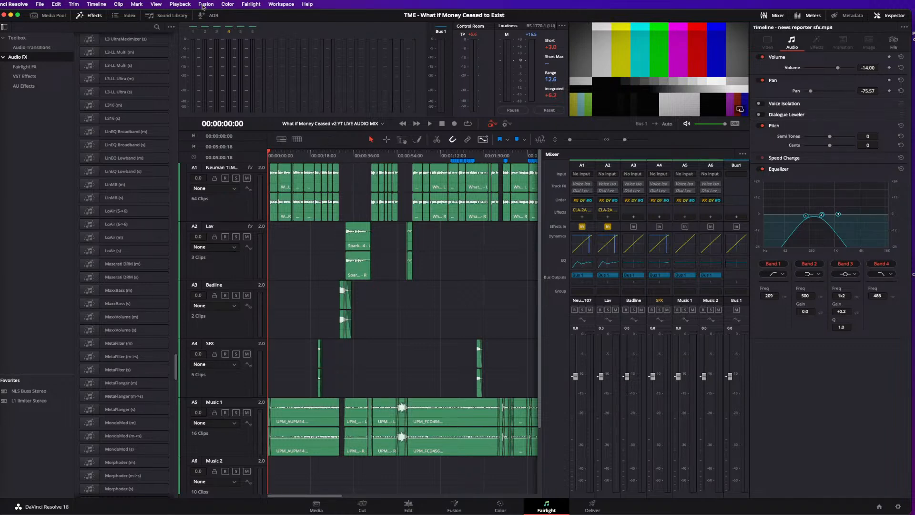
- Browse the Global Bus Presets in the Presets Library, select NLS Imaging Master Buss and Bus 1, and close the library
{"action": "left_click", "coordinate": [251, 4]}
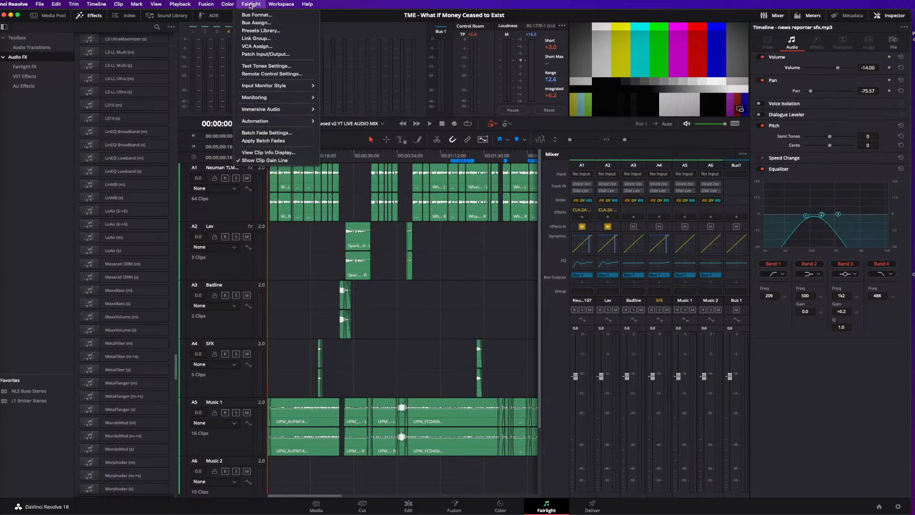
{"action": "left_click", "coordinate": [259, 30]}
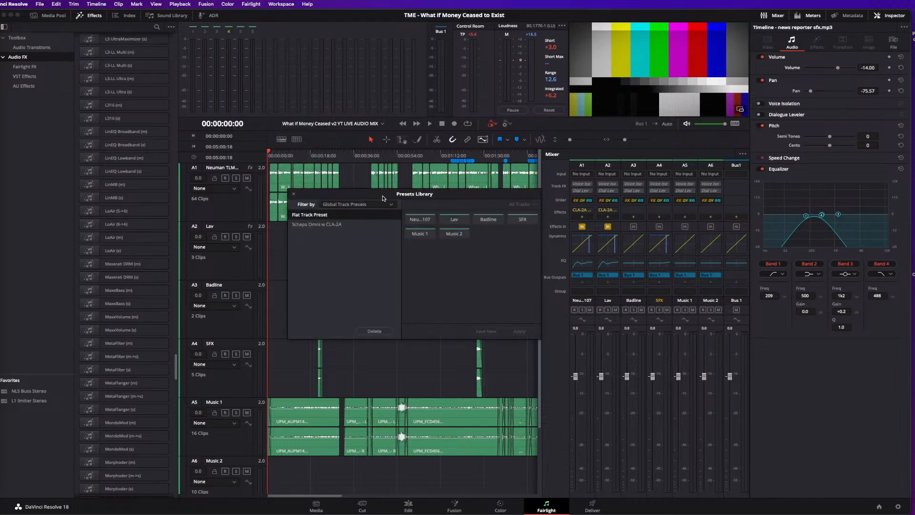
{"action": "left_click_drag", "start_coordinate": [383, 198], "coordinate": [414, 207]}
{"action": "left_click", "coordinate": [407, 214]}
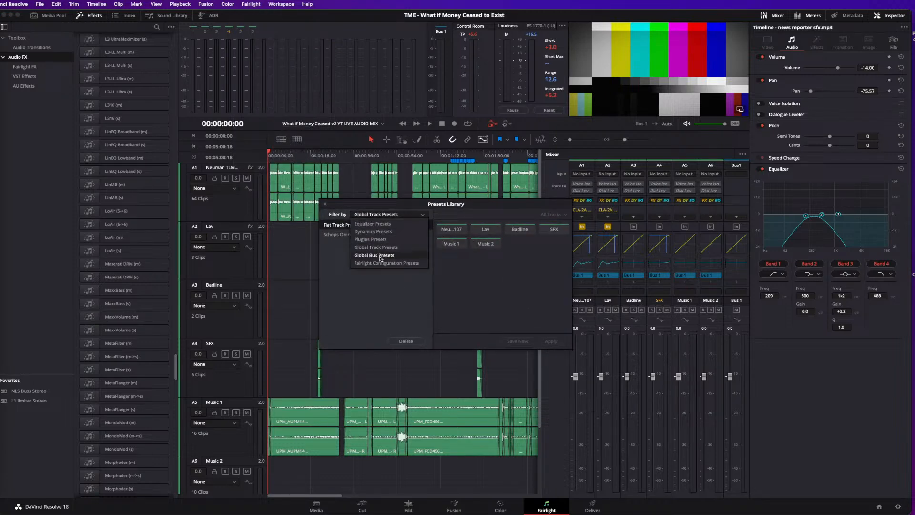
{"action": "left_click", "coordinate": [380, 257]}
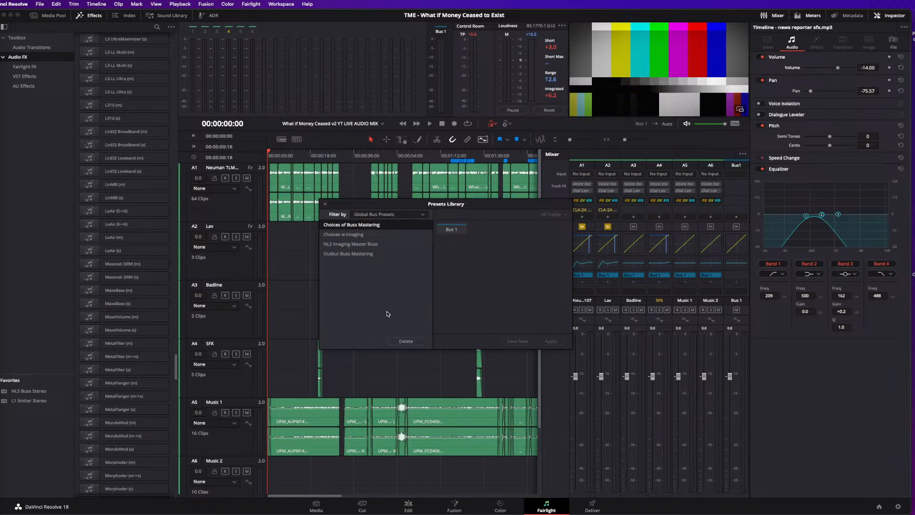
{"action": "left_click", "coordinate": [353, 244]}
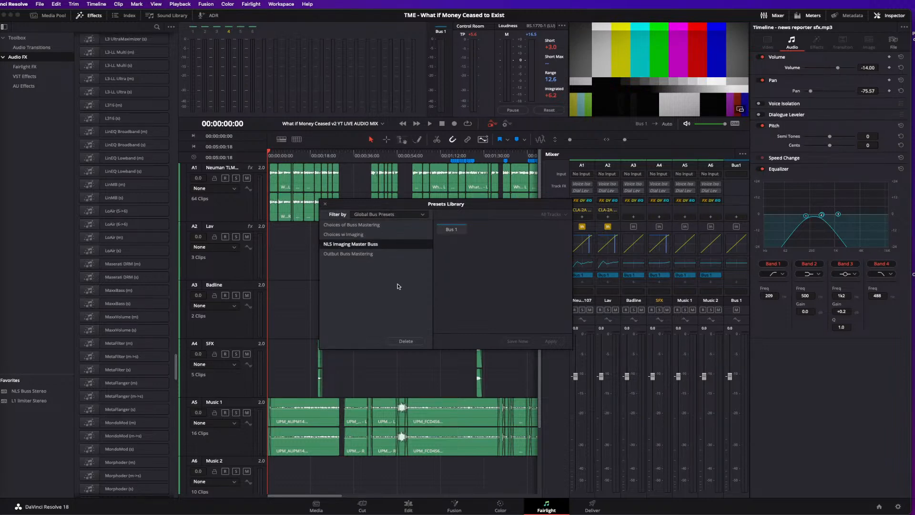
{"action": "left_click", "coordinate": [455, 231]}
{"action": "left_click", "coordinate": [325, 204]}
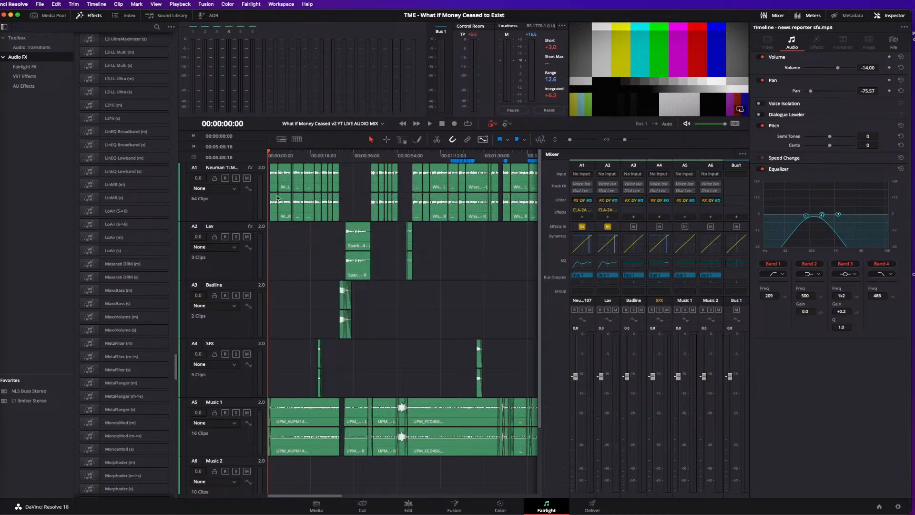
- Search the effects for "nls" and insert the VST effect NLS Channel Stereo on Bus 1
{"action": "left_click", "coordinate": [157, 27]}
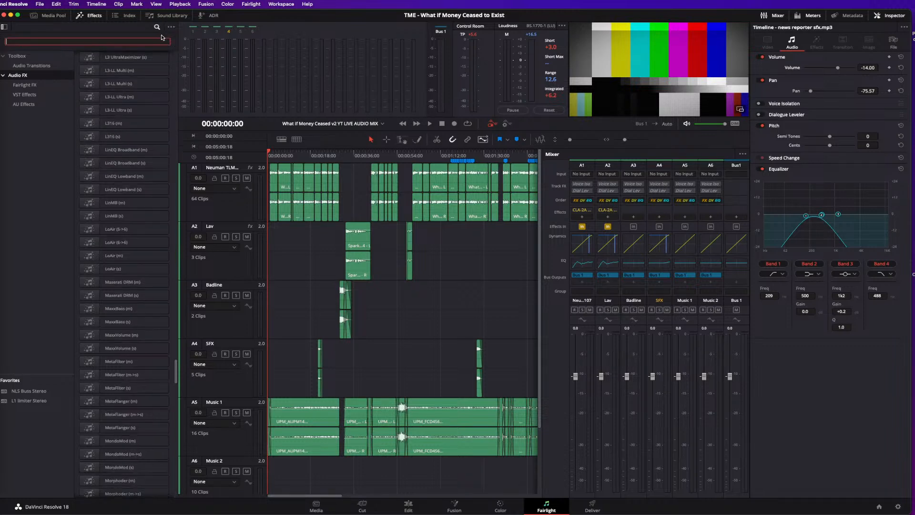
{"action": "type", "text": "nls"}
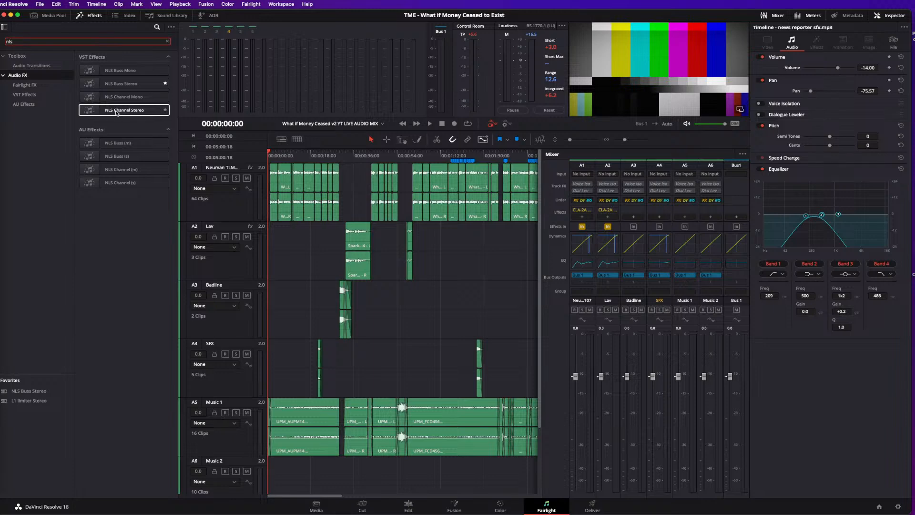
{"action": "left_click_drag", "start_coordinate": [116, 113], "coordinate": [741, 213]}
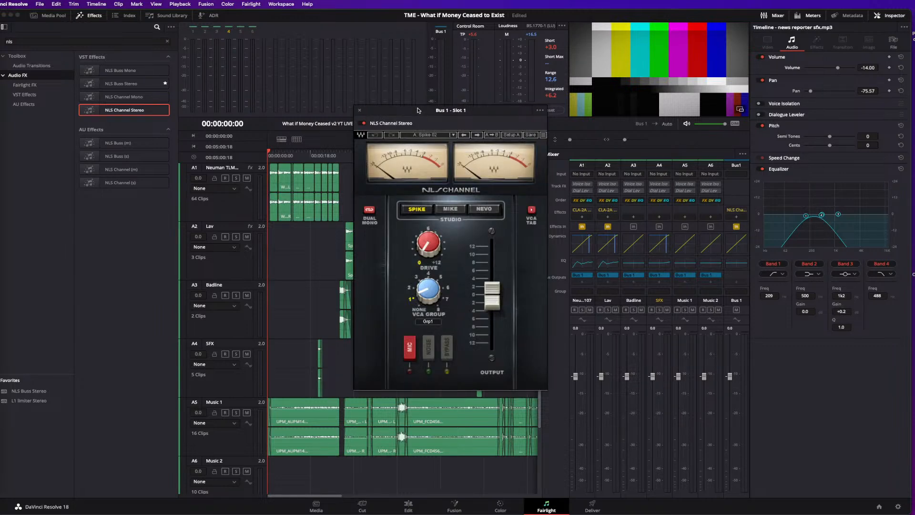
{"action": "left_click_drag", "start_coordinate": [418, 110], "coordinate": [506, 115]}
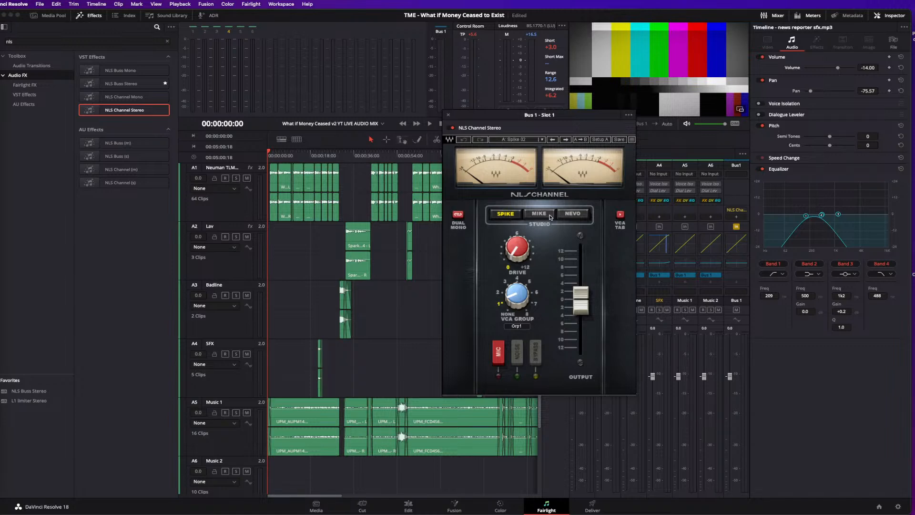
- Switch the Bus 1 NLS Channel to the Nevo studio and audition the mix from the timeline start
{"action": "left_click", "coordinate": [576, 216]}
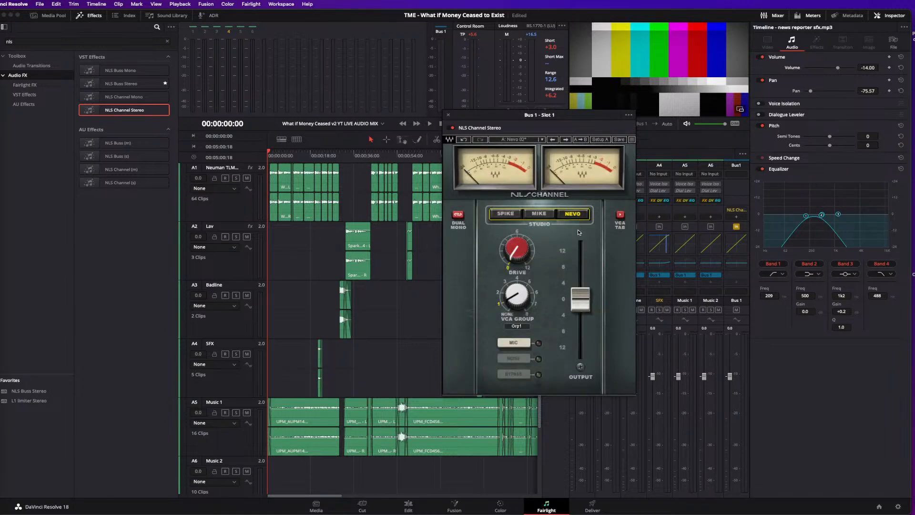
{"action": "left_click_drag", "start_coordinate": [509, 122], "coordinate": [536, 129]}
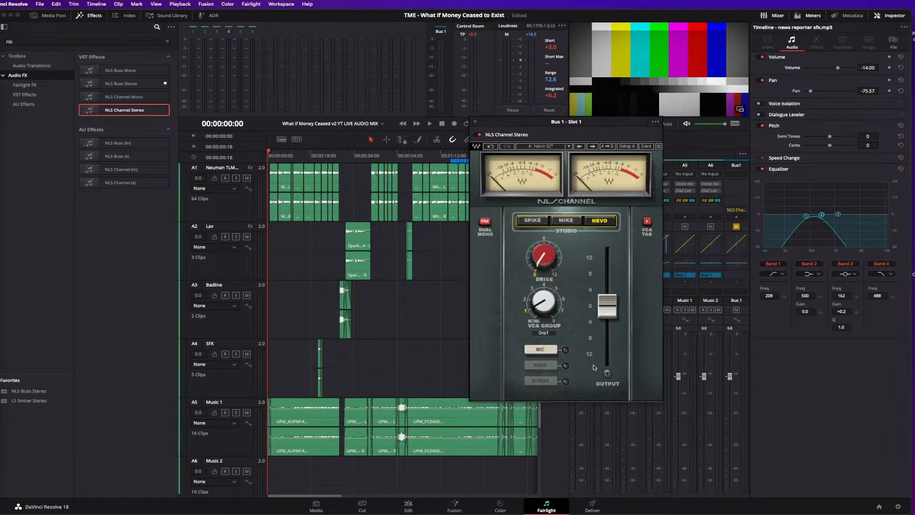
{"action": "key", "text": "space"}
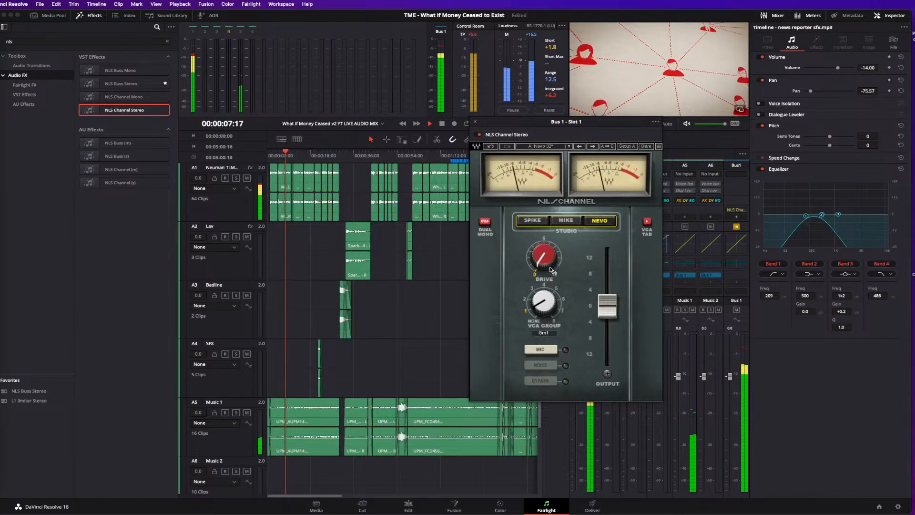
{"action": "key", "text": "space"}
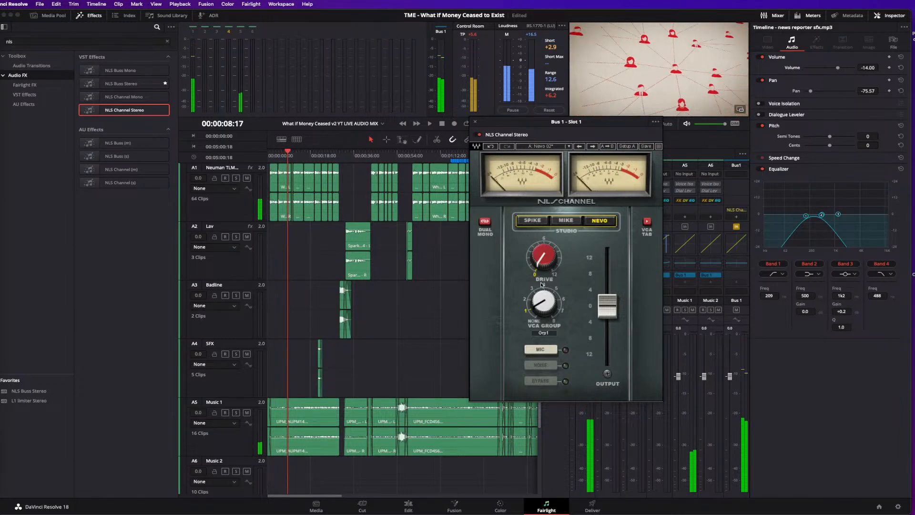
- Raise the NLS Channel's Drive slightly while the mix plays, and stop playback
{"action": "mouse_move", "coordinate": [548, 258]}
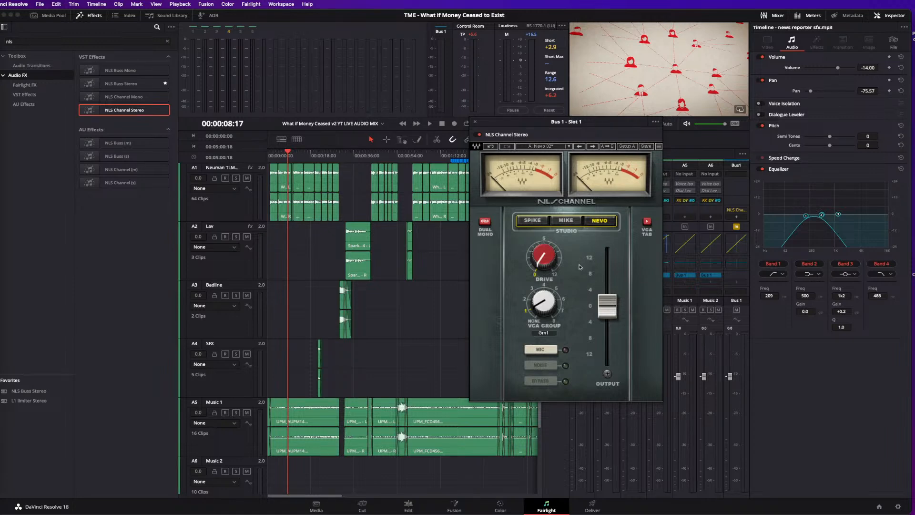
{"action": "key", "text": "space"}
{"action": "left_click_drag", "start_coordinate": [543, 257], "coordinate": [543, 269]}
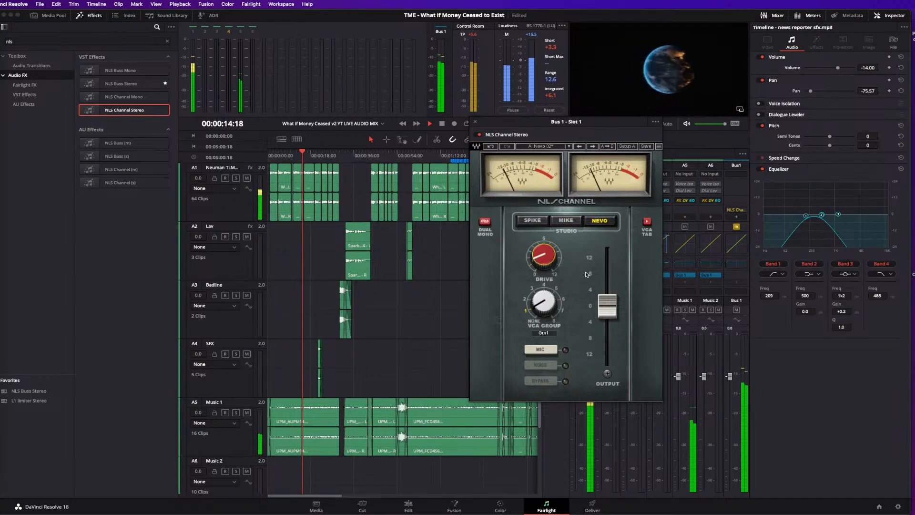
{"action": "key", "text": "space"}
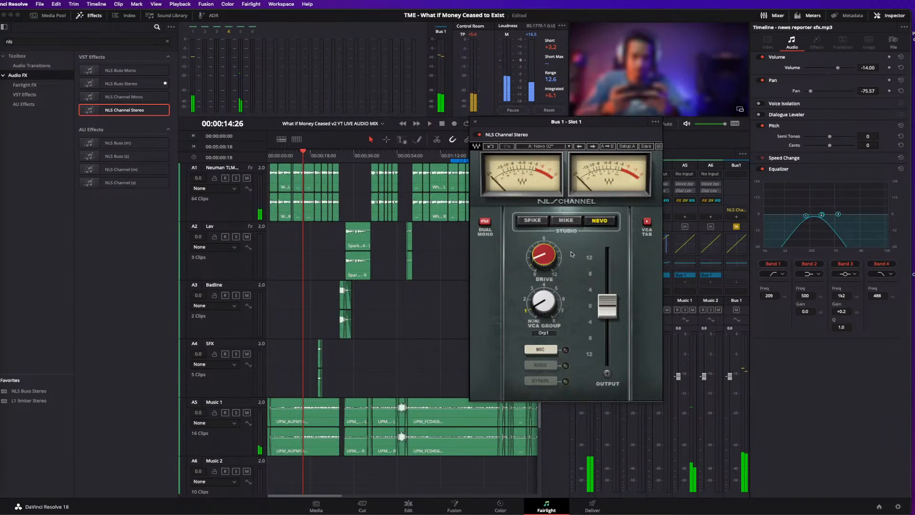
- Load the Nevo 15 factory preset in the NLS Channel plug-in on Bus 1
{"action": "left_click", "coordinate": [560, 149]}
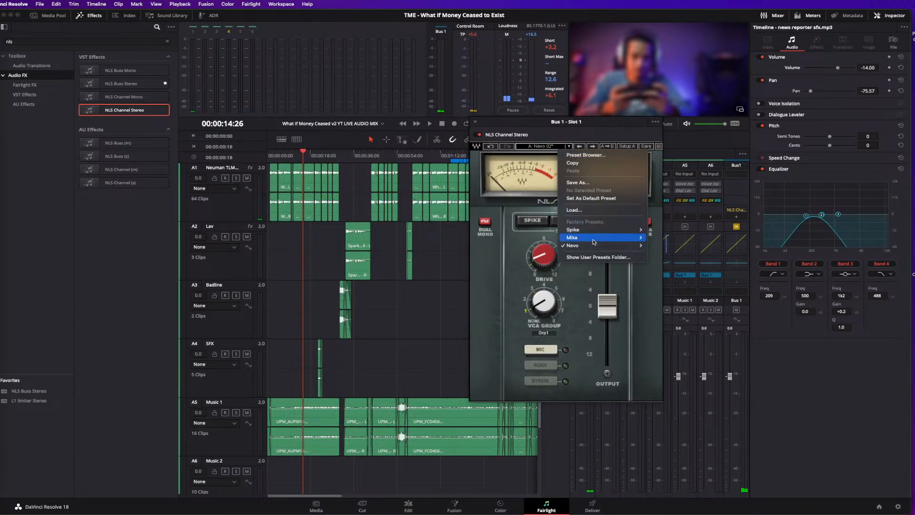
{"action": "mouse_move", "coordinate": [594, 249]}
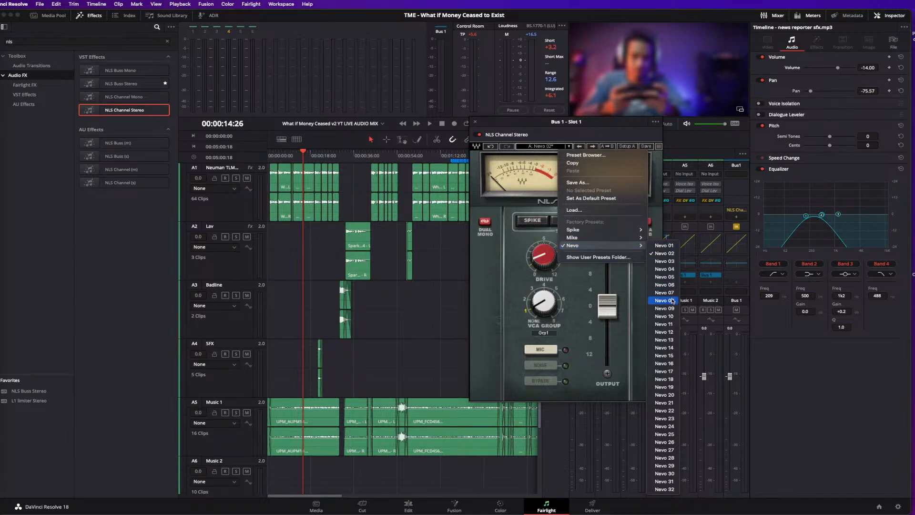
{"action": "left_click", "coordinate": [665, 356]}
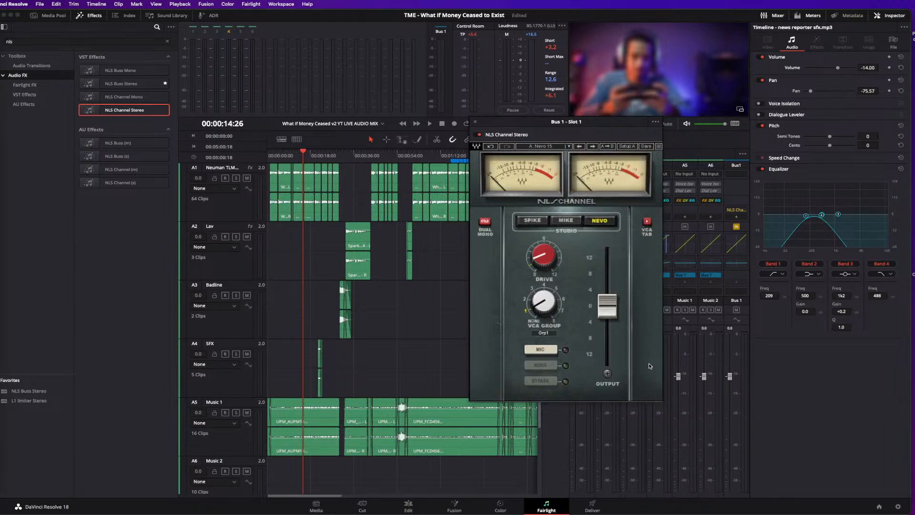
- Audition the mix with the Nevo 15 preset on Bus 1 and close the NLS Channel plug-in
{"action": "key", "text": "space"}
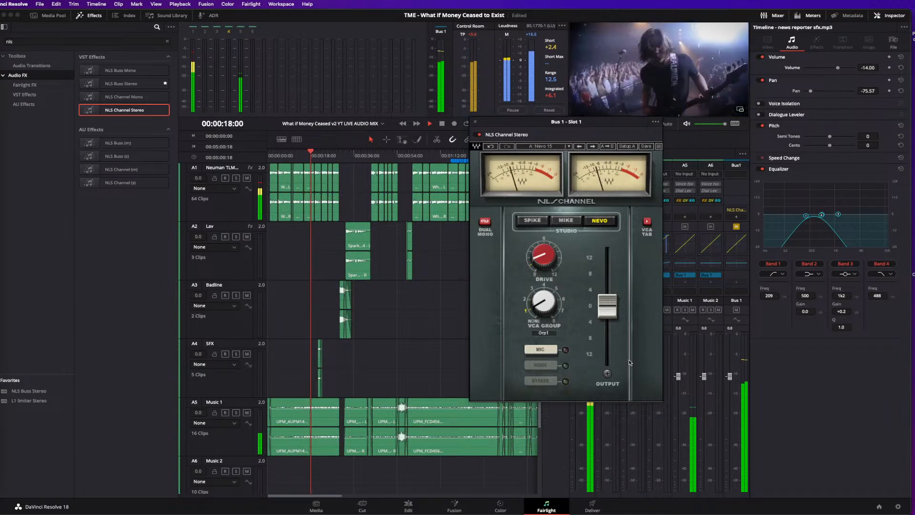
{"action": "key", "text": "space"}
{"action": "left_click", "coordinate": [475, 121]}
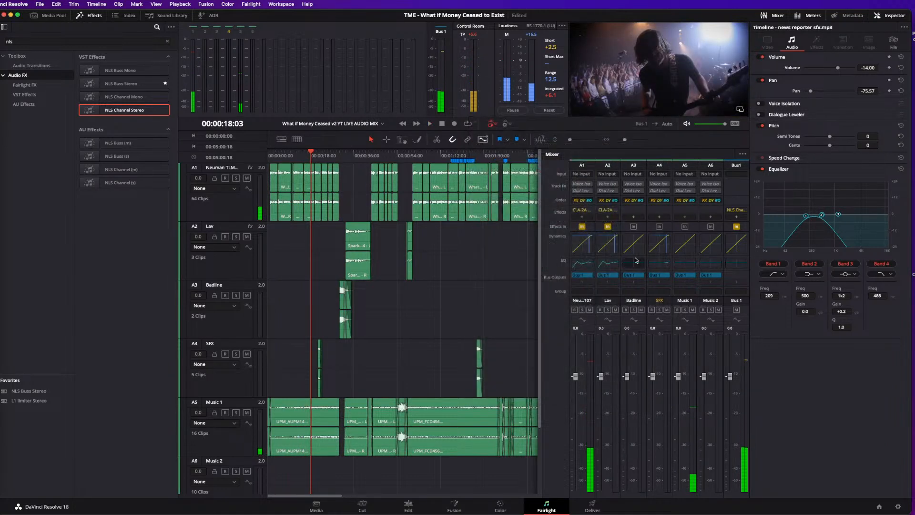
- Search the effects for "vita" and insert the VST effect Vitamin Stereo on Bus 1, moving its window clear of the timeline
{"action": "left_click", "coordinate": [736, 216]}
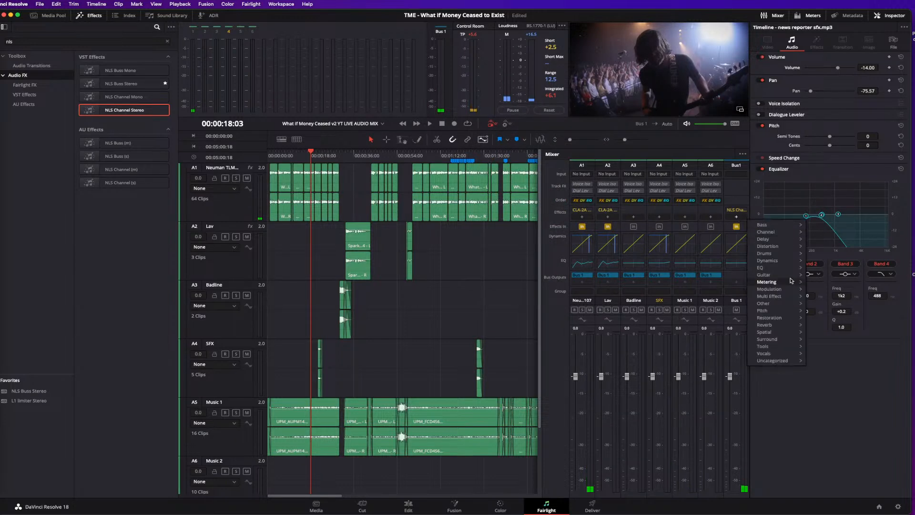
{"action": "left_click", "coordinate": [49, 38]}
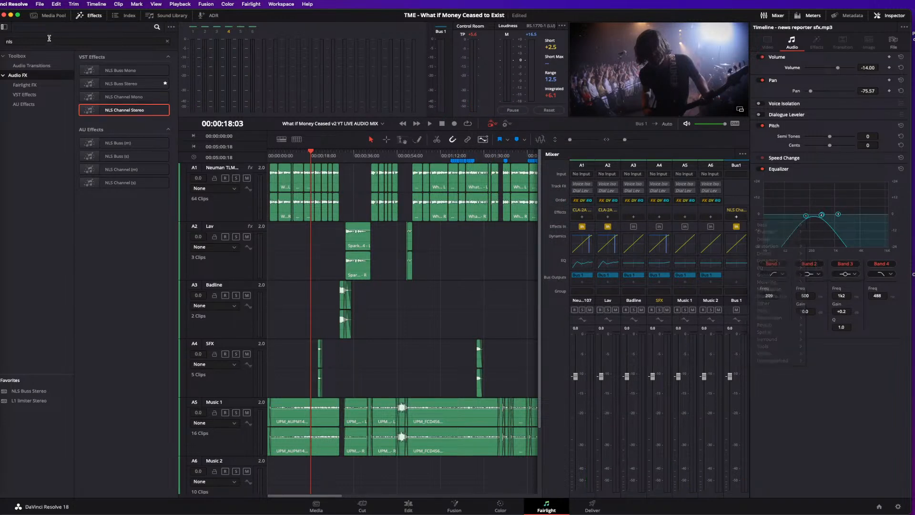
{"action": "left_click_drag", "start_coordinate": [20, 42], "coordinate": [0, 42]}
{"action": "type", "text": "vita"}
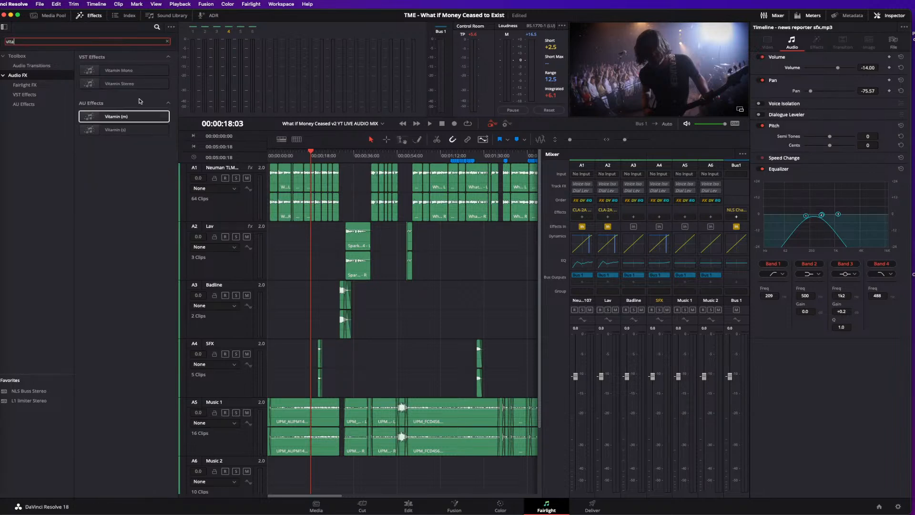
{"action": "left_click_drag", "start_coordinate": [119, 84], "coordinate": [737, 216]}
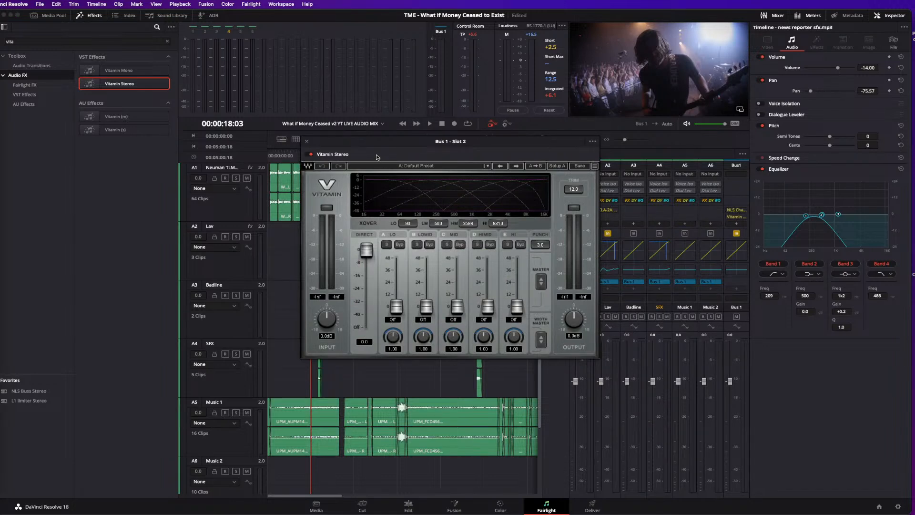
{"action": "left_click_drag", "start_coordinate": [372, 143], "coordinate": [533, 195]}
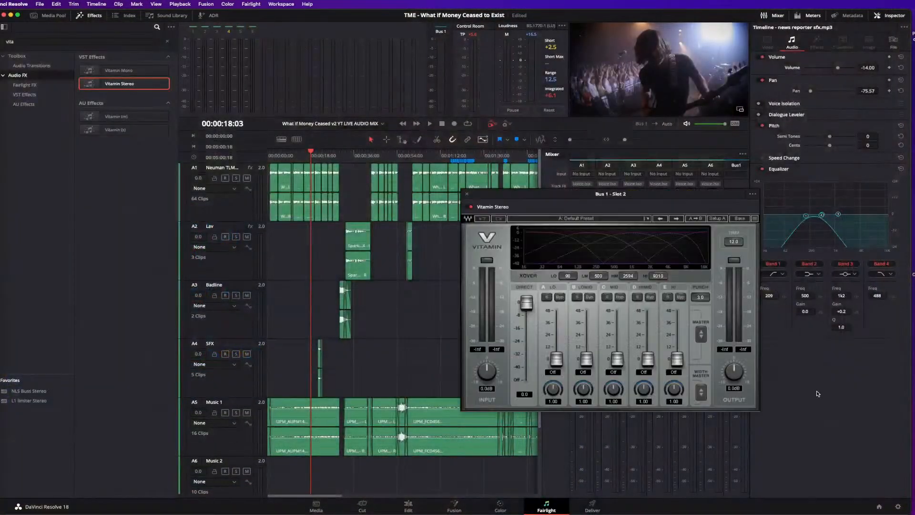
- Raise Vitamin's HiMid band to 8.3 and its Hi band to about 14.9 while the mix plays
{"action": "key", "text": "space"}
{"action": "left_click_drag", "start_coordinate": [677, 358], "coordinate": [677, 351]}
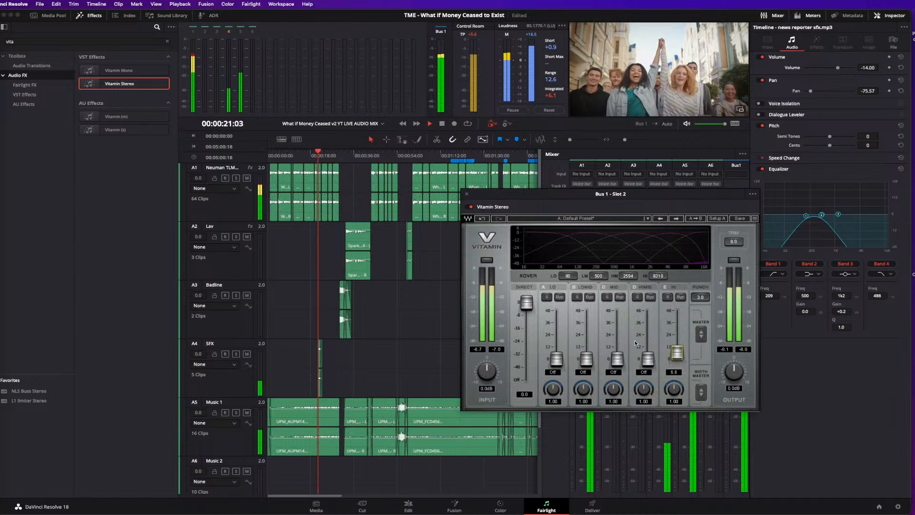
{"action": "key", "text": "space"}
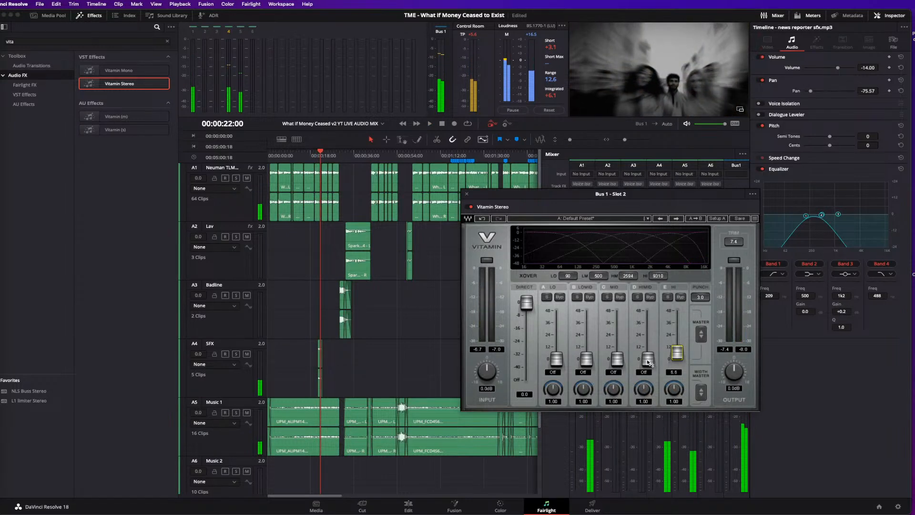
{"action": "key", "text": "space"}
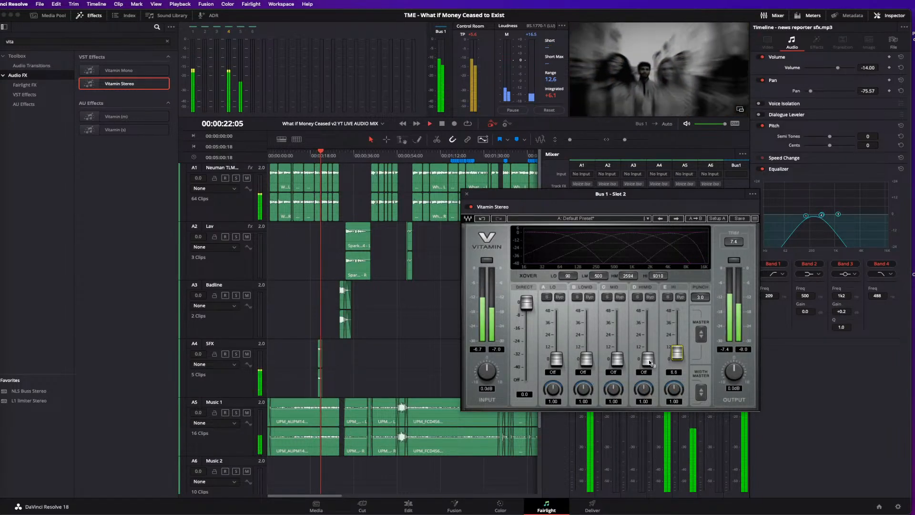
{"action": "left_click_drag", "start_coordinate": [647, 358], "coordinate": [678, 336]}
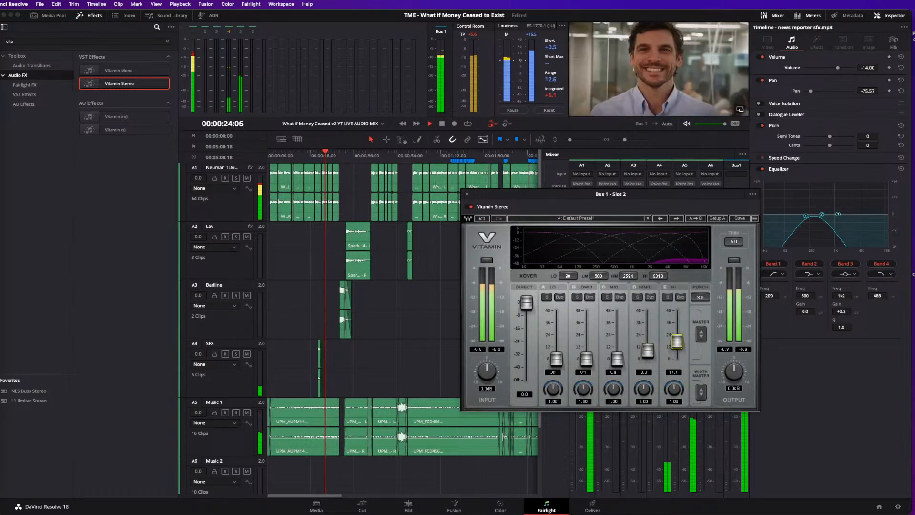
- Raise Vitamin's Mid band to about 6, Lo to 18.1 and LoMid to 9.1 during playback, and close the plug-in after auditioning
{"action": "left_click_drag", "start_coordinate": [618, 358], "coordinate": [618, 352]}
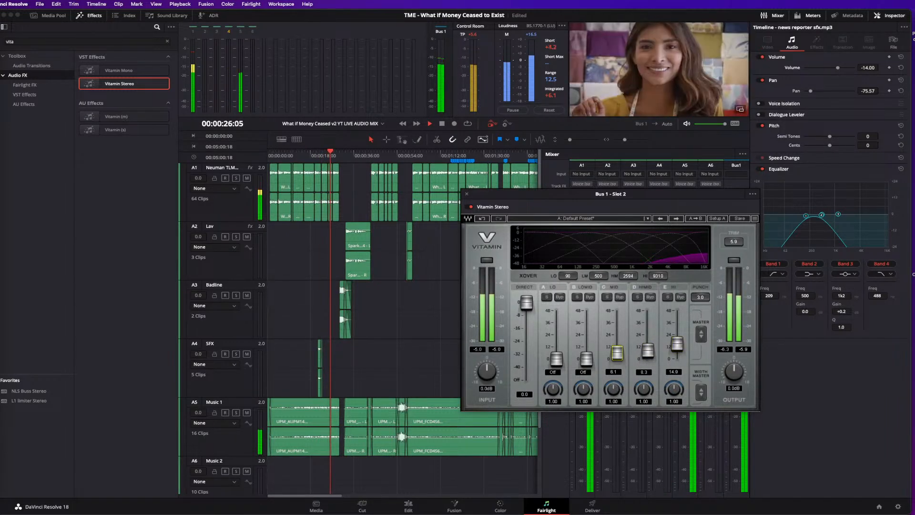
{"action": "left_click_drag", "start_coordinate": [556, 359], "coordinate": [556, 340]}
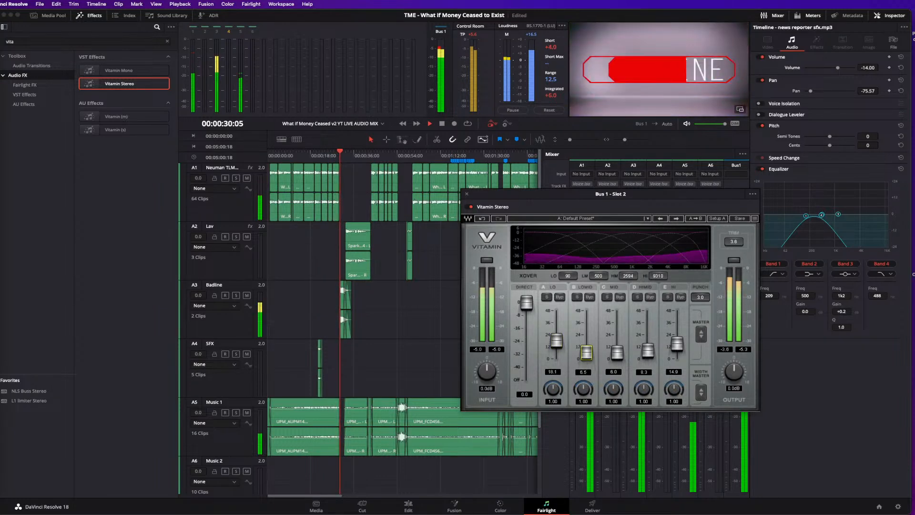
{"action": "left_click_drag", "start_coordinate": [587, 360], "coordinate": [586, 352]}
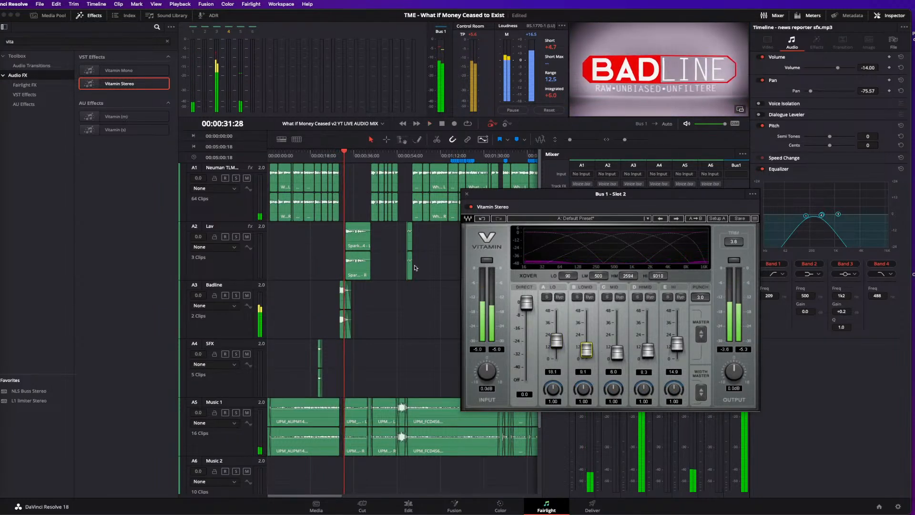
{"action": "key", "text": "space"}
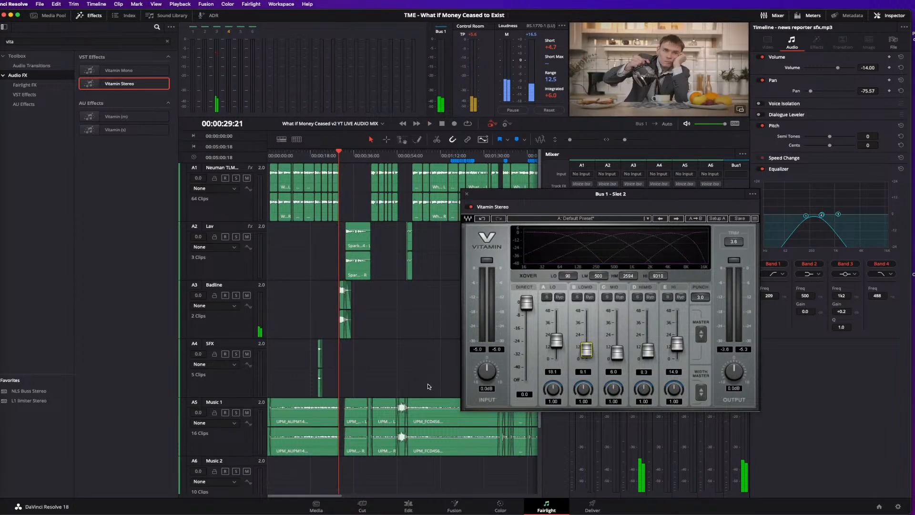
{"action": "key", "text": "space"}
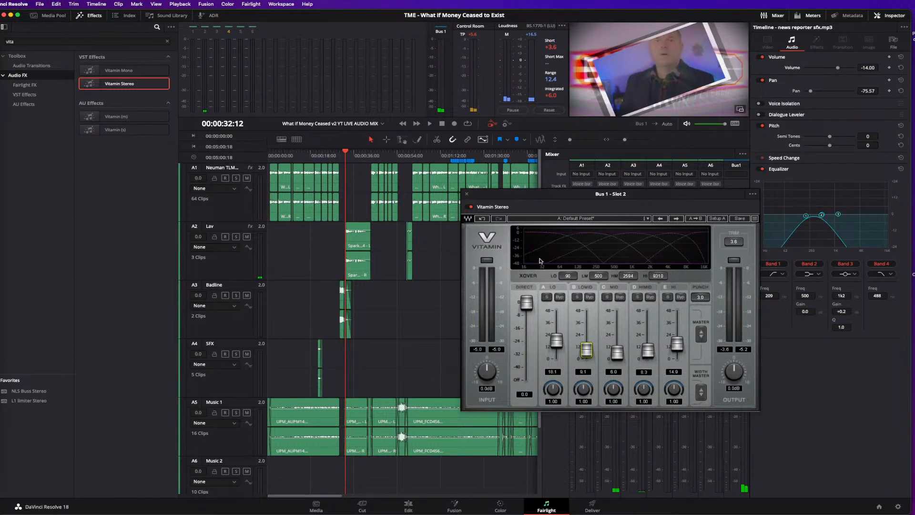
{"action": "left_click", "coordinate": [466, 195]}
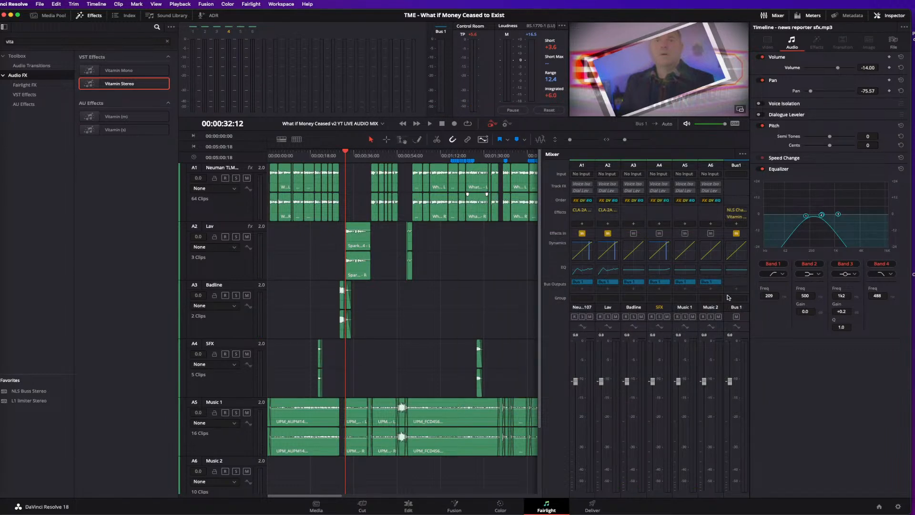
- Search the effects for "puig" and insert the VST effect PuigChild 670 Stereo on Bus 1
{"action": "double_click", "coordinate": [17, 40]}
{"action": "type", "text": "puig"}
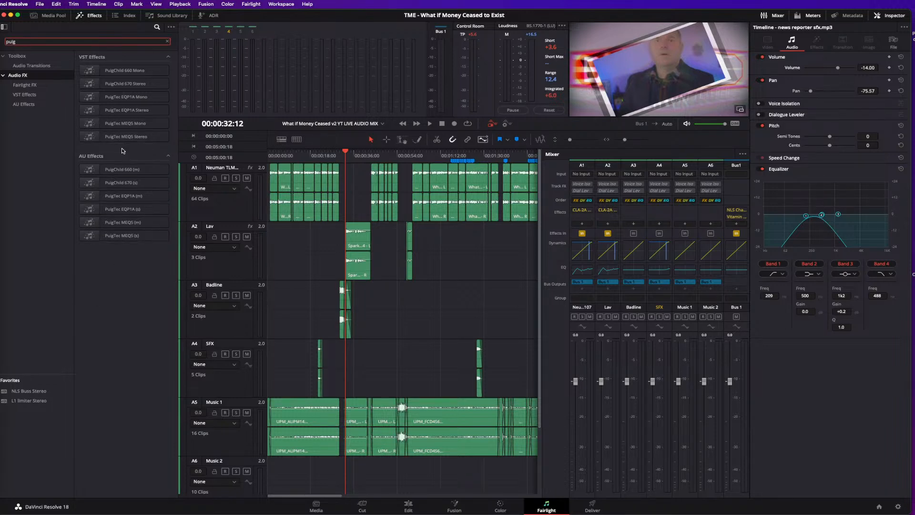
{"action": "left_click_drag", "start_coordinate": [145, 90], "coordinate": [149, 91]}
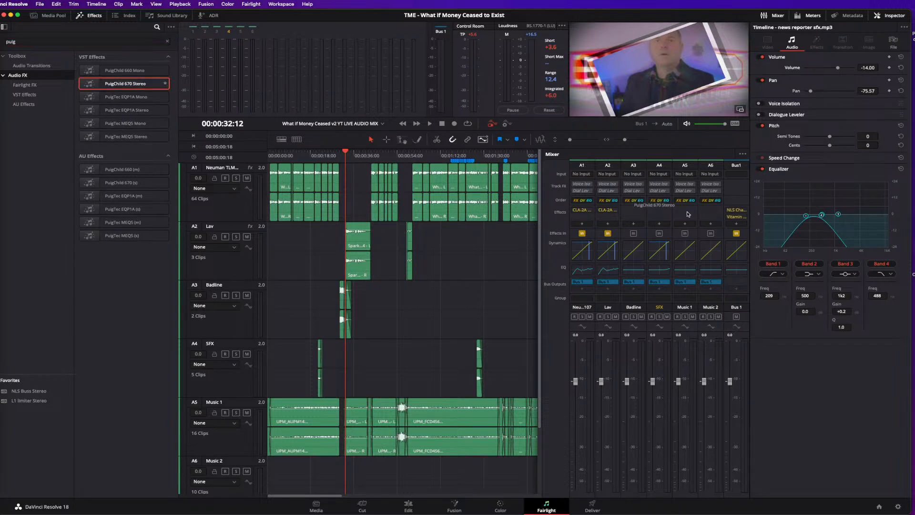
{"action": "left_click_drag", "start_coordinate": [758, 253], "coordinate": [736, 216]}
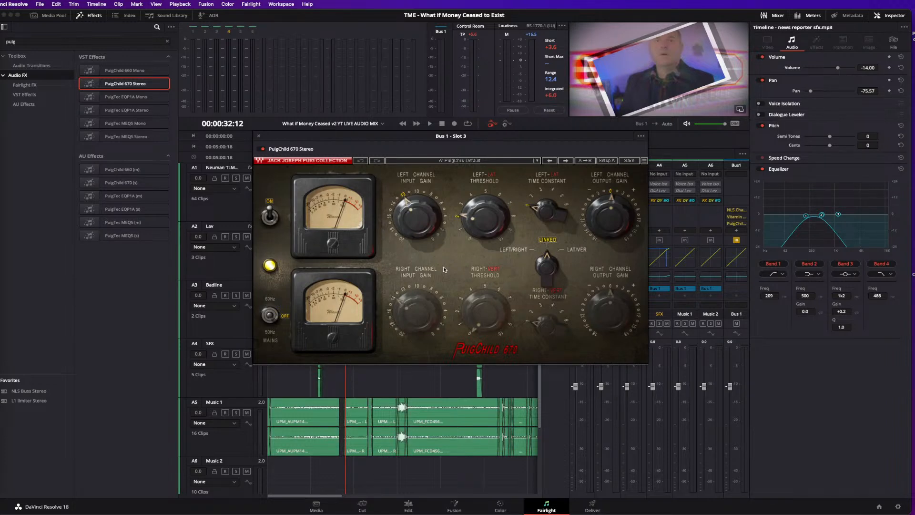
- Audition the mix through the default PuigChild 670, including the passage from 00:01:36:04, and check the compressor's meters
{"action": "key", "text": "space"}
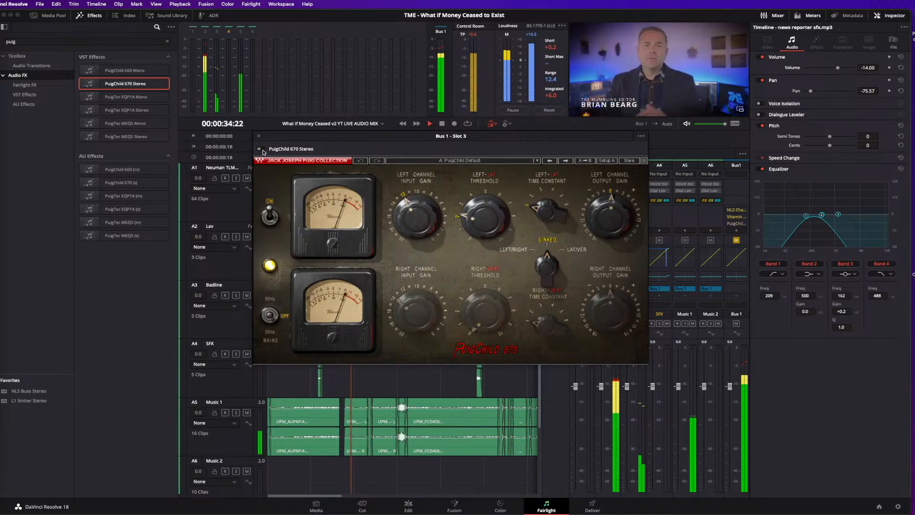
{"action": "left_click_drag", "start_coordinate": [320, 136], "coordinate": [514, 160]}
{"action": "key", "text": "space"}
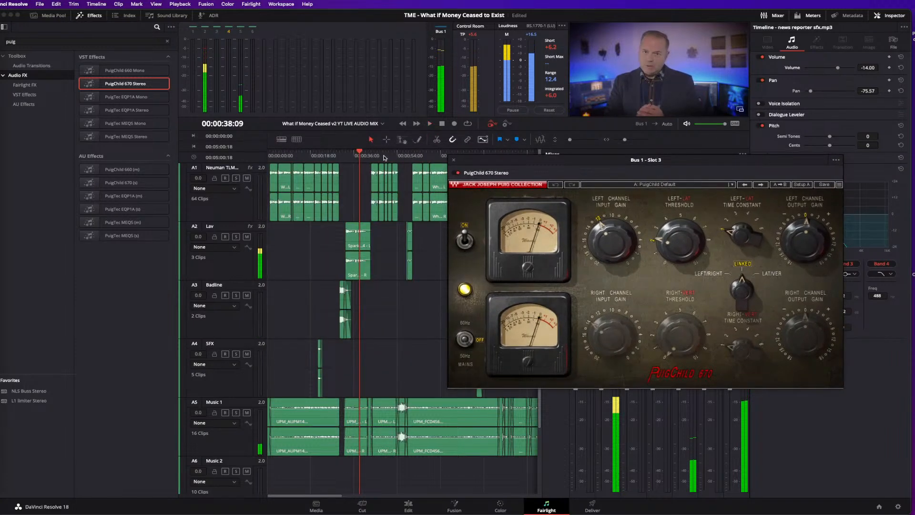
{"action": "scroll", "coordinate": [405, 167], "scroll_direction": "down", "scroll_amount": 2}
{"action": "left_click", "coordinate": [383, 157]}
{"action": "key", "text": "space"}
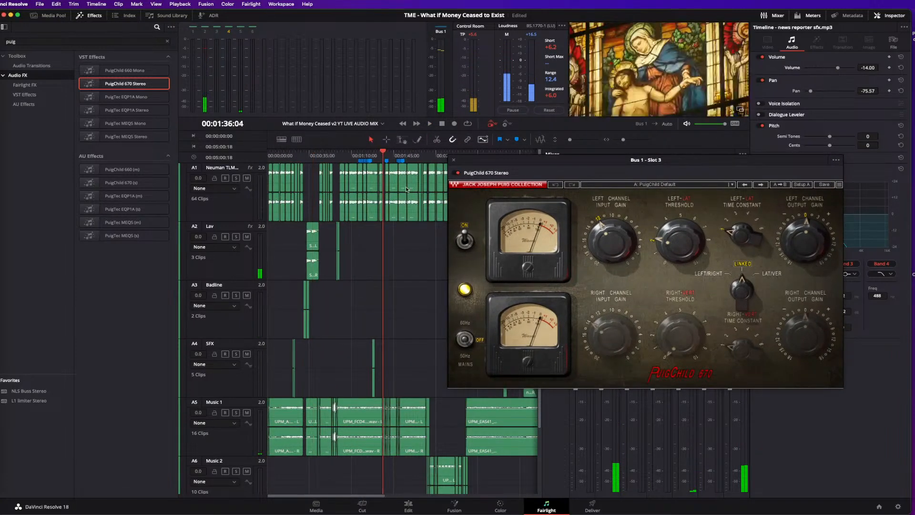
{"action": "key", "text": "super+equal"}
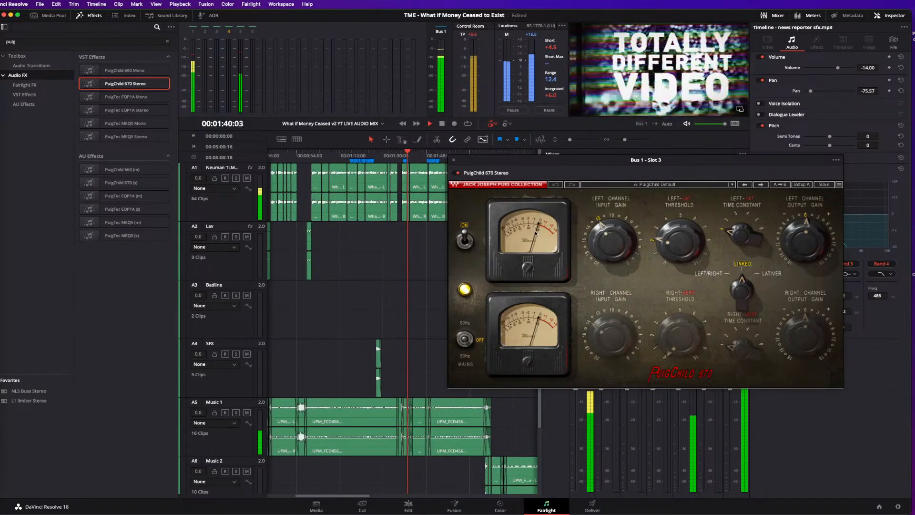
{"action": "key", "text": "space"}
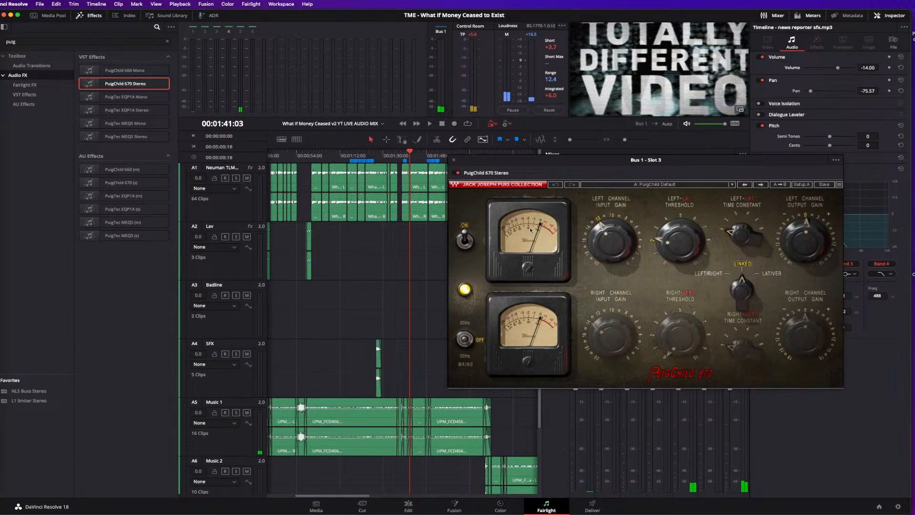
{"action": "left_click", "coordinate": [398, 156]}
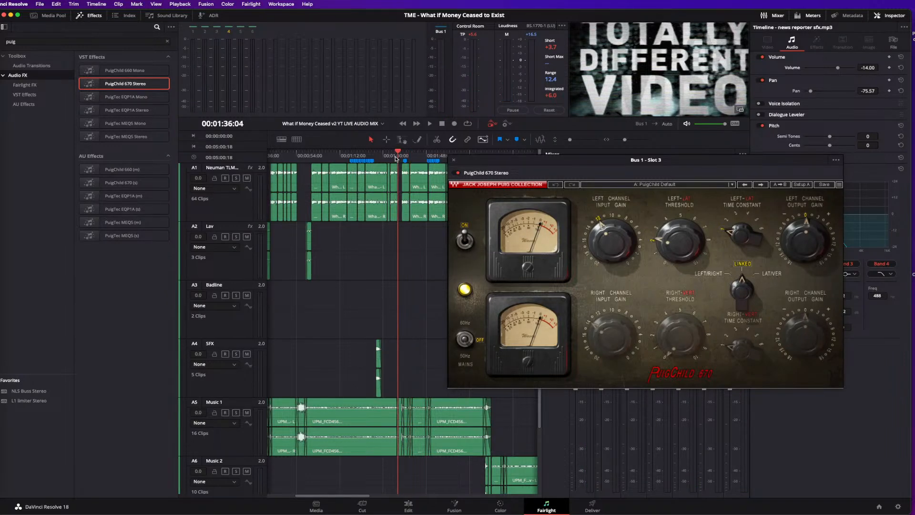
{"action": "key", "text": "space"}
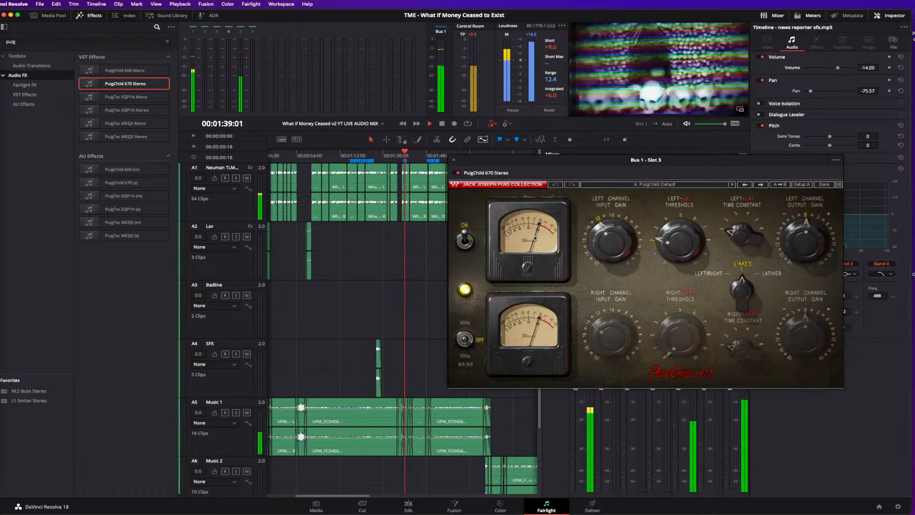
{"action": "key", "text": "space"}
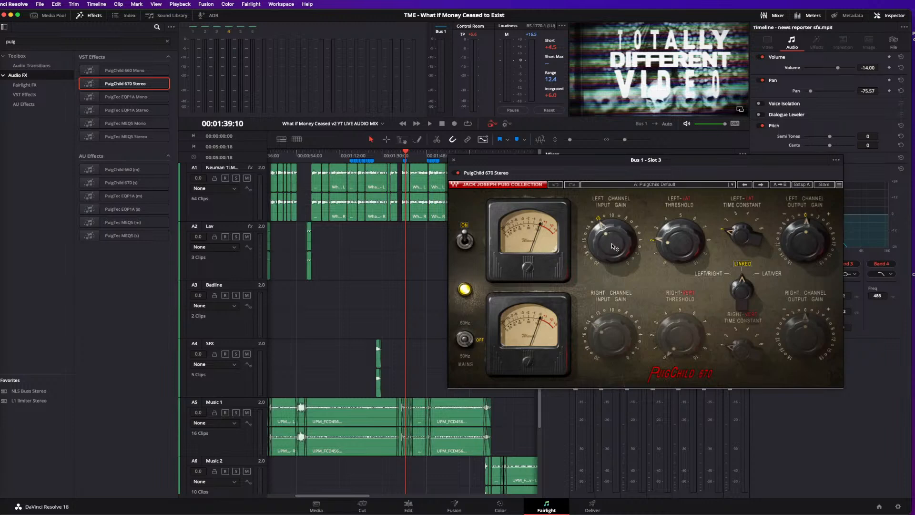
- Turn down the PuigChild's left channel input gain and threshold during playback, and return the playhead to 00:01:36:04
{"action": "mouse_move", "coordinate": [611, 244]}
{"action": "key", "text": "space"}
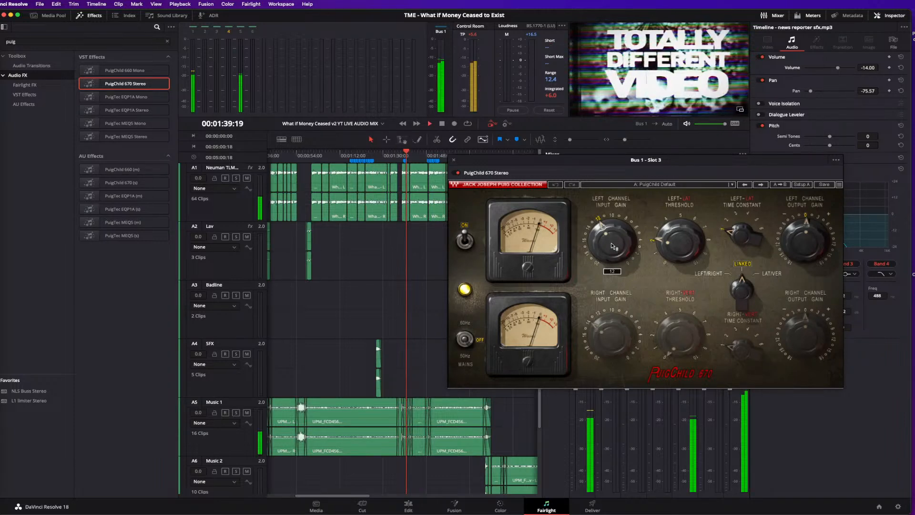
{"action": "mouse_move", "coordinate": [611, 246]}
{"action": "left_mouse_down"}
{"action": "mouse_move", "coordinate": [621, 271]}
{"action": "mouse_move", "coordinate": [614, 255]}
{"action": "left_mouse_up"}
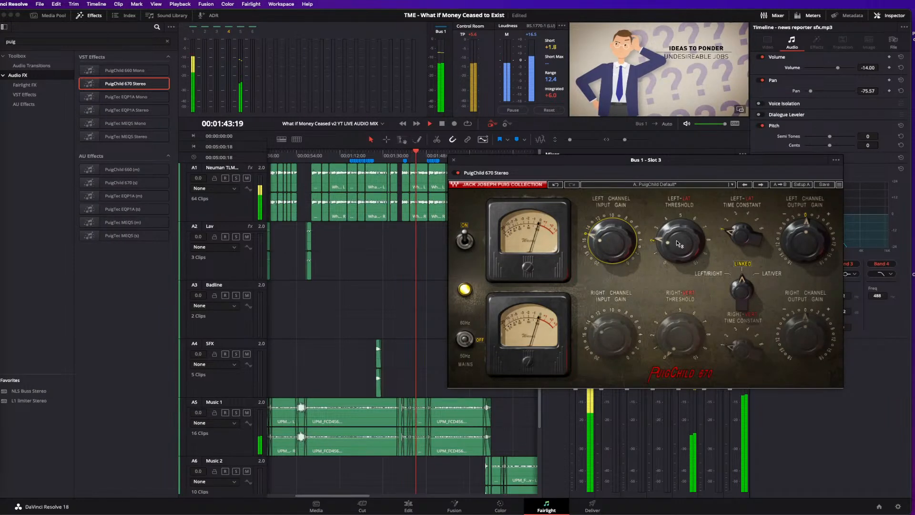
{"action": "left_click_drag", "start_coordinate": [679, 243], "coordinate": [679, 260]}
{"action": "left_click", "coordinate": [398, 155]}
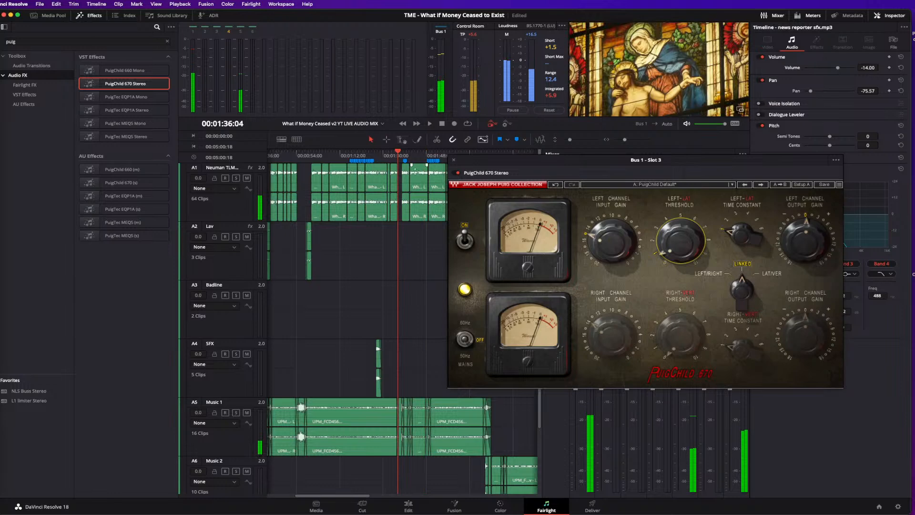
- Replay the passage from 00:01:36:04 while nudging the PuigChild's left threshold and input gain slightly back up
{"action": "key", "text": "space"}
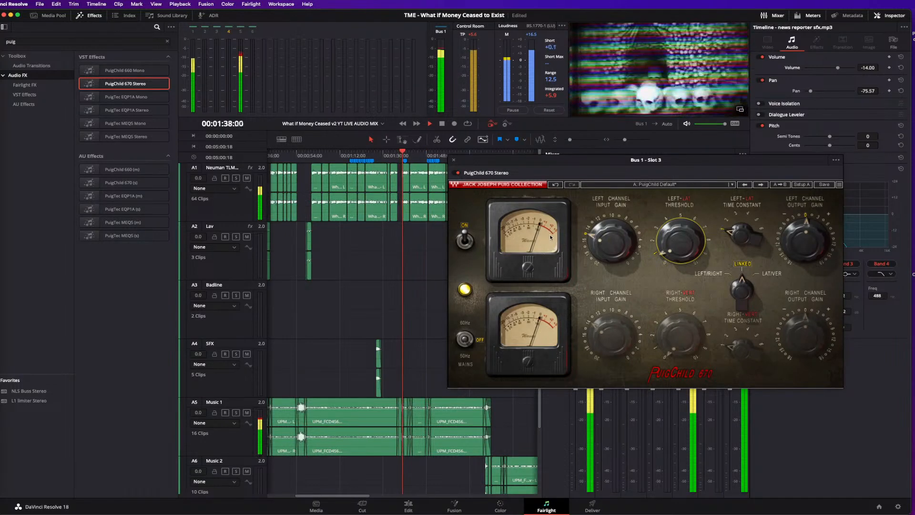
{"action": "left_click_drag", "start_coordinate": [679, 244], "coordinate": [679, 241]}
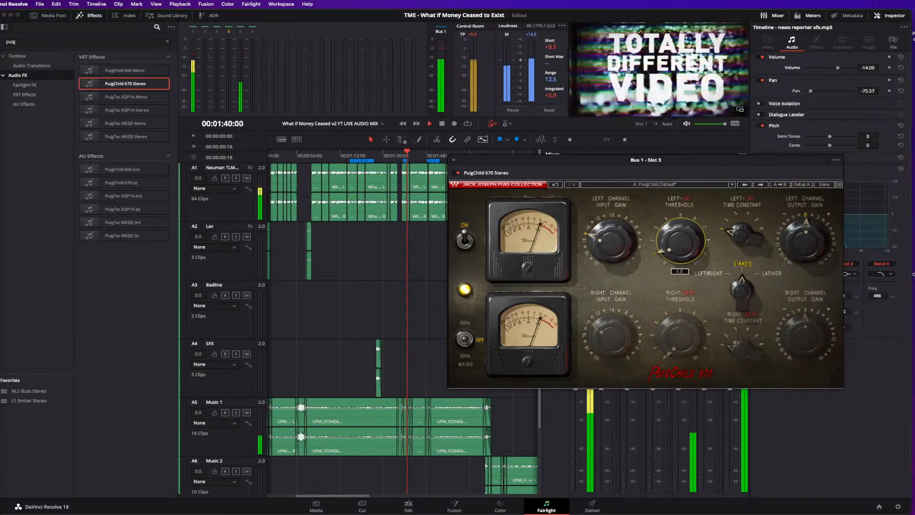
{"action": "left_click_drag", "start_coordinate": [612, 250], "coordinate": [613, 242]}
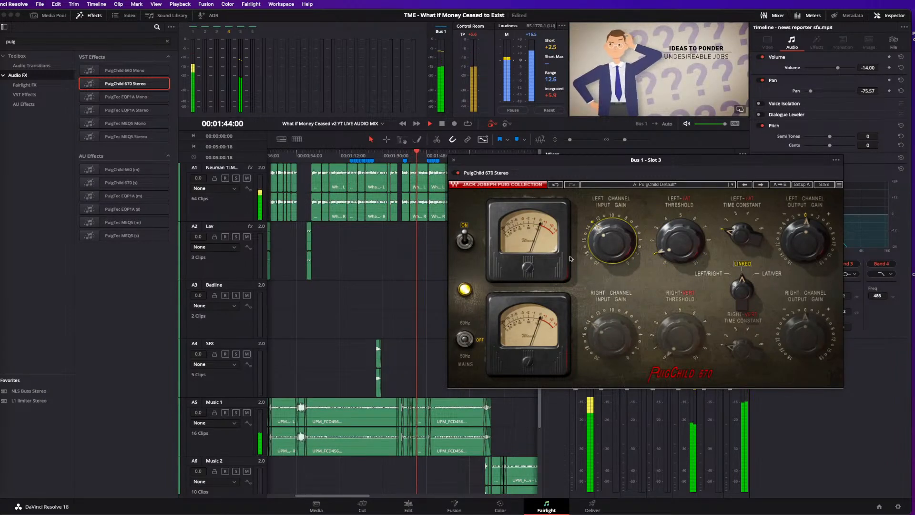
{"action": "left_click_drag", "start_coordinate": [679, 243], "coordinate": [679, 241]}
{"action": "left_click", "coordinate": [397, 157]}
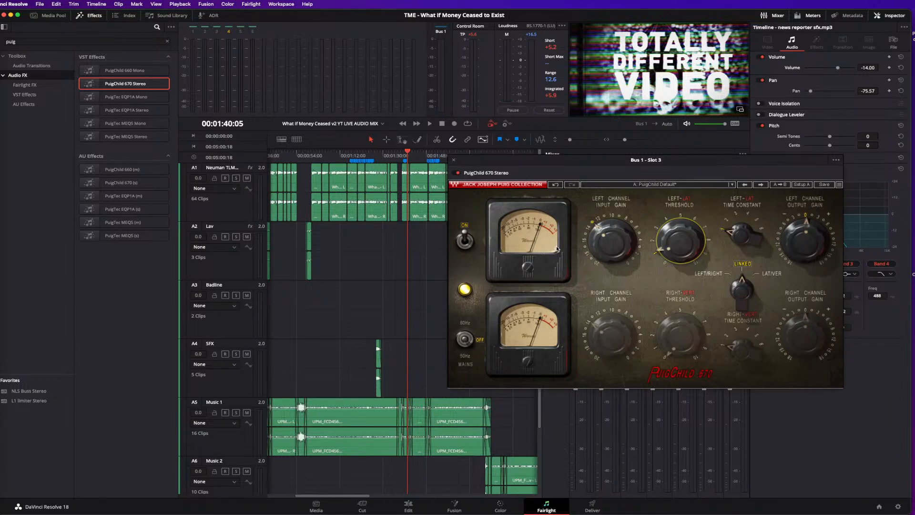
- Close the PuigChild 670, search the effects for "s1", and insert the VST effect S1 Imager Stereo on Bus 1
{"action": "left_click_drag", "start_coordinate": [738, 173], "coordinate": [914, 167]}
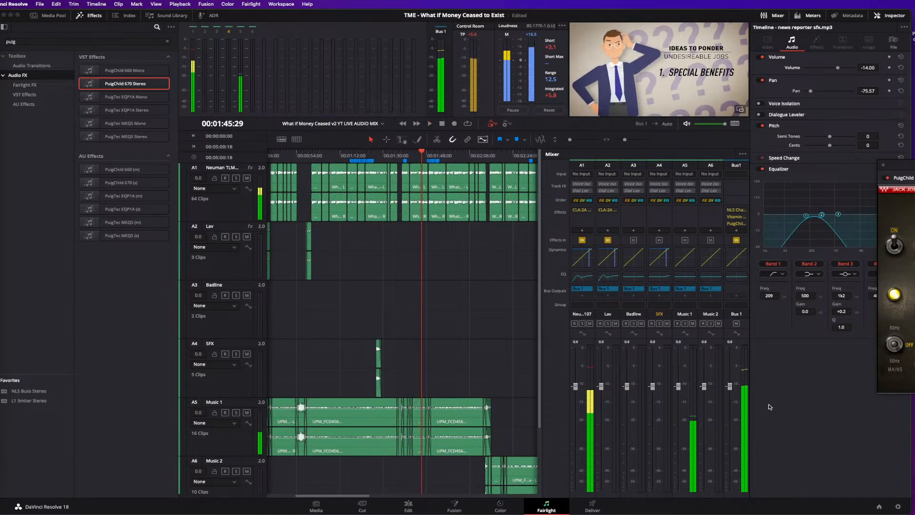
{"action": "left_click", "coordinate": [880, 166]}
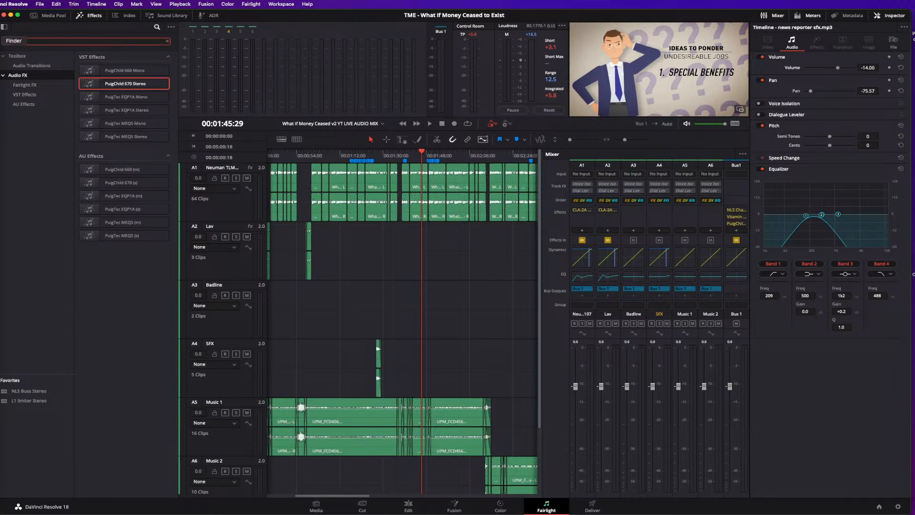
{"action": "left_click", "coordinate": [56, 92]}
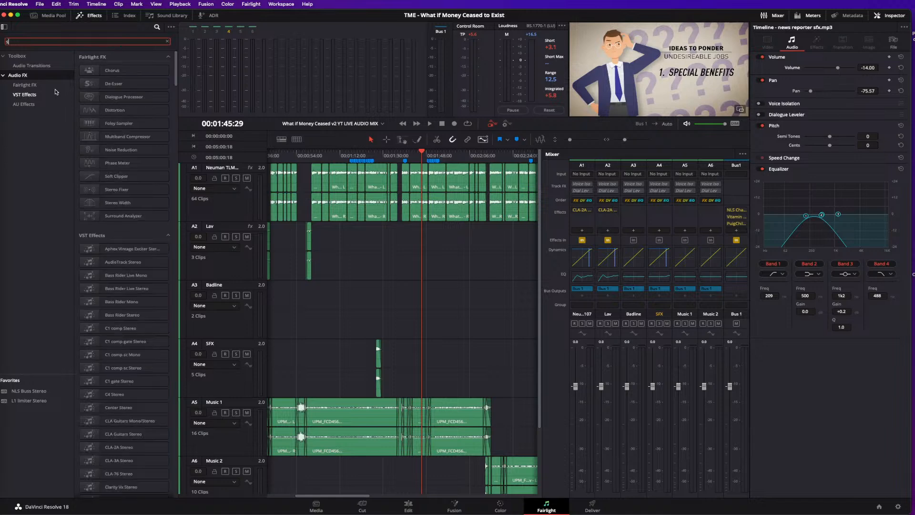
{"action": "type", "text": "s1"}
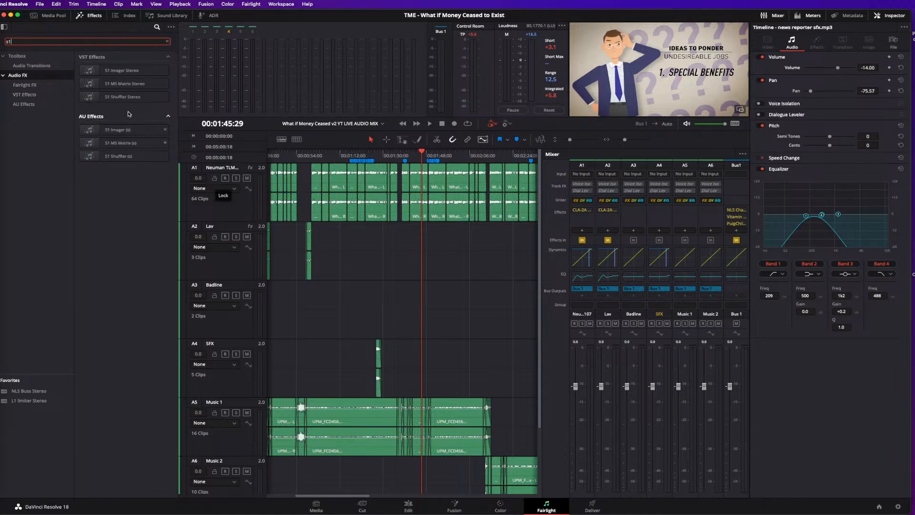
{"action": "left_click_drag", "start_coordinate": [122, 71], "coordinate": [660, 260]}
{"action": "left_click_drag", "start_coordinate": [728, 221], "coordinate": [732, 222]}
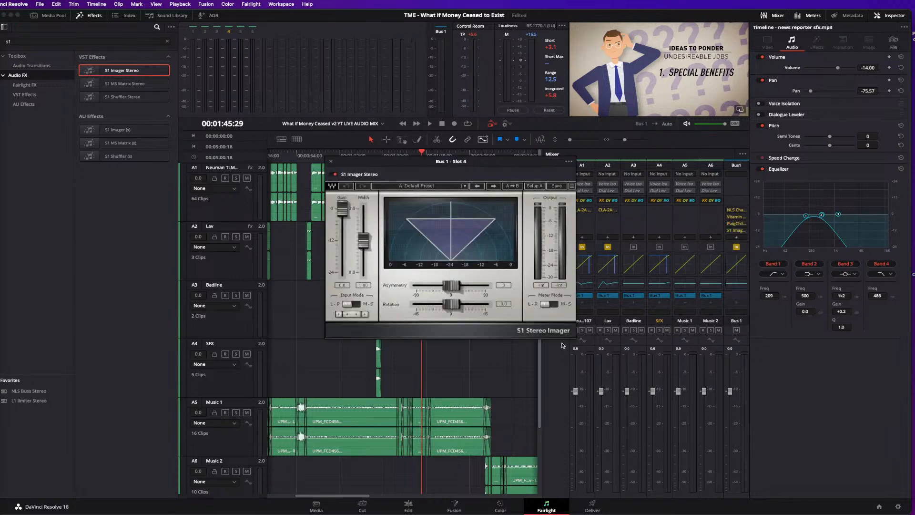
- Raise the S1 Imager's width to about 1.3 while the mix plays
{"action": "key", "text": "space"}
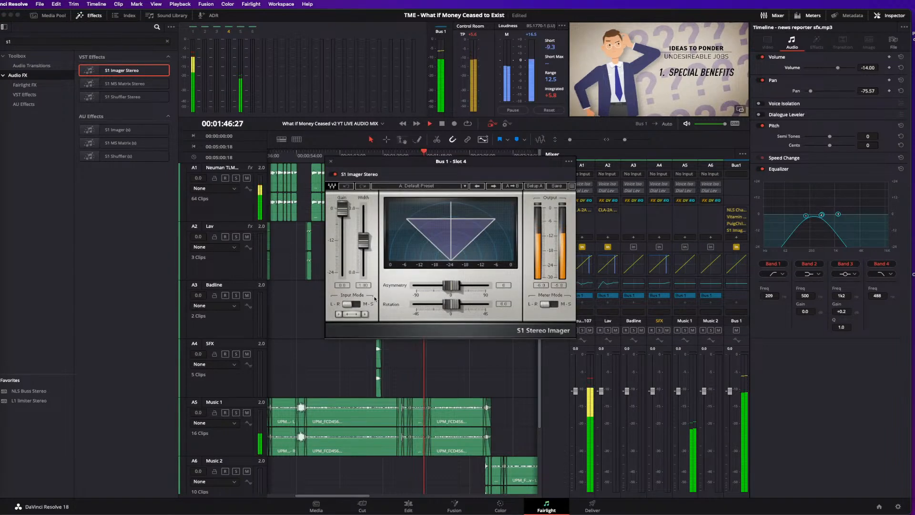
{"action": "left_click_drag", "start_coordinate": [364, 241], "coordinate": [368, 215]}
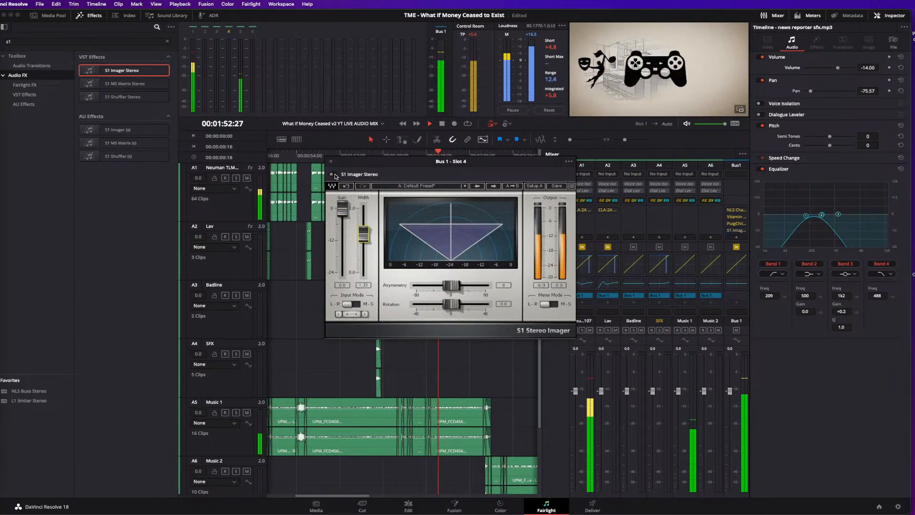
{"action": "key", "text": "space"}
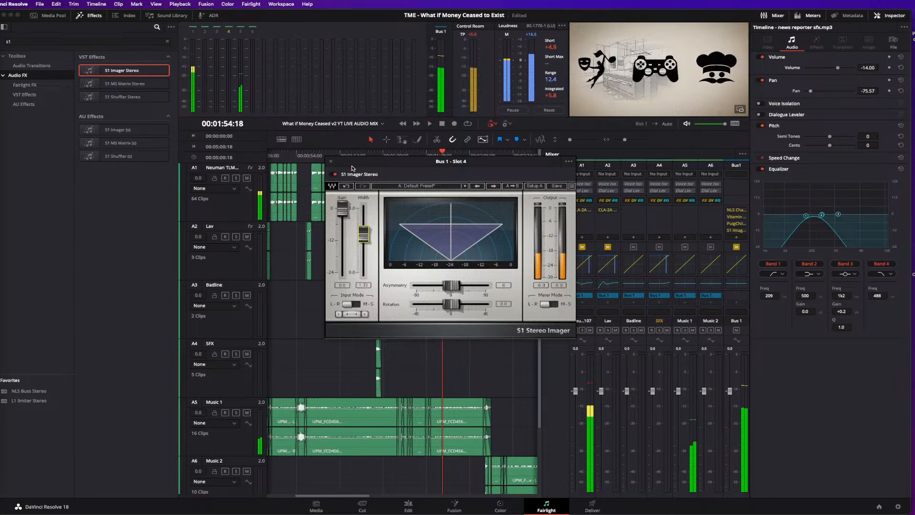
- Replay the mix from just before the 00:01:39 title with the S1 Imager moved off the timeline, and close the imager
{"action": "left_click_drag", "start_coordinate": [352, 166], "coordinate": [677, 253]}
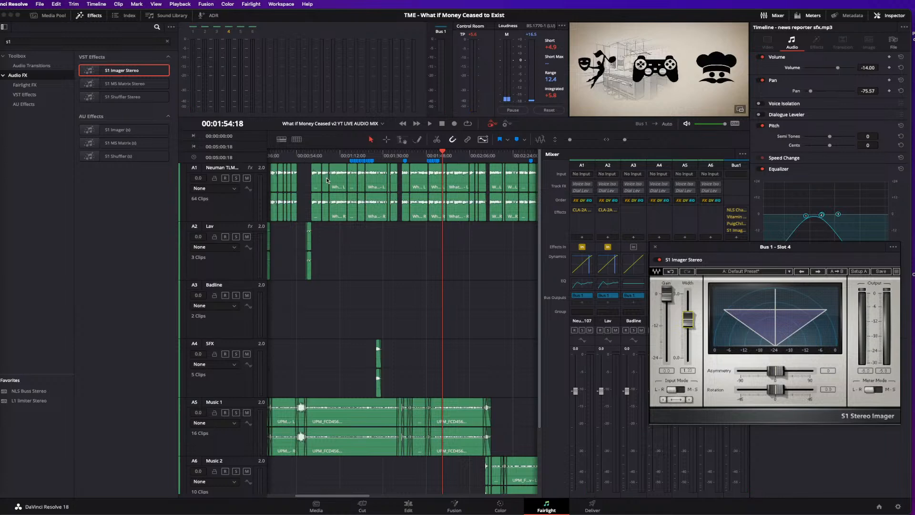
{"action": "scroll", "coordinate": [327, 180], "scroll_direction": "down", "scroll_amount": 3}
{"action": "scroll", "coordinate": [448, 242], "scroll_direction": "up", "scroll_amount": 4}
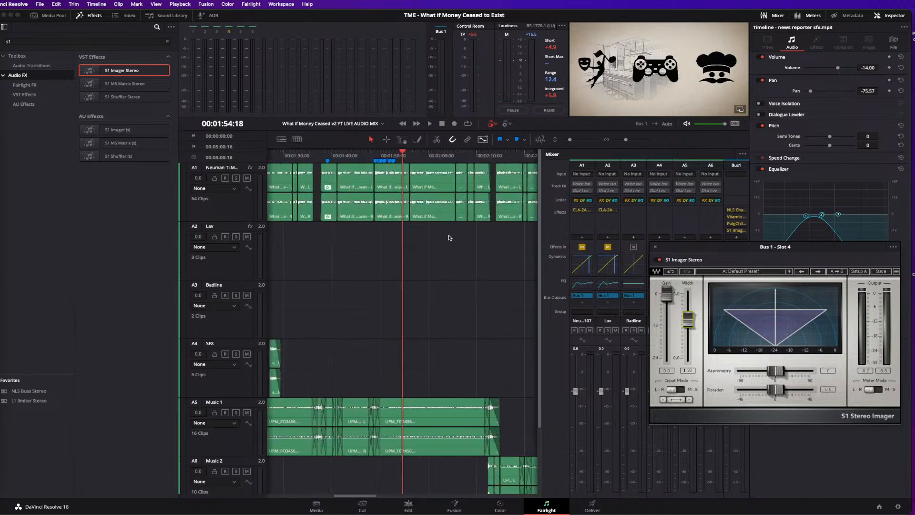
{"action": "left_click", "coordinate": [313, 155]}
{"action": "key", "text": "space"}
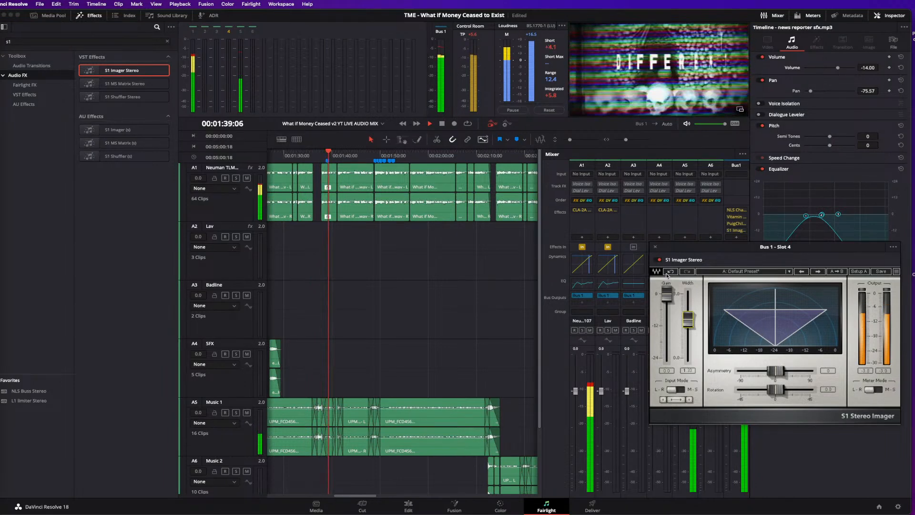
{"action": "key", "text": "space"}
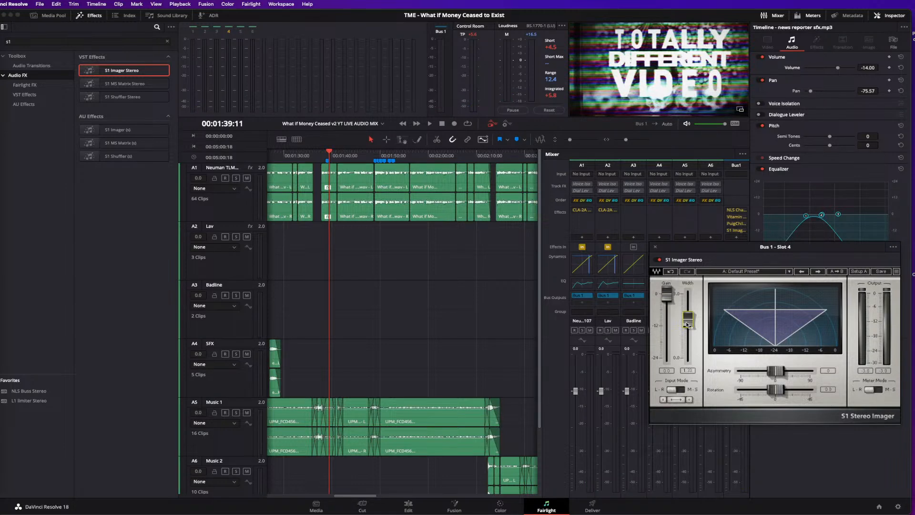
{"action": "left_click", "coordinate": [655, 247]}
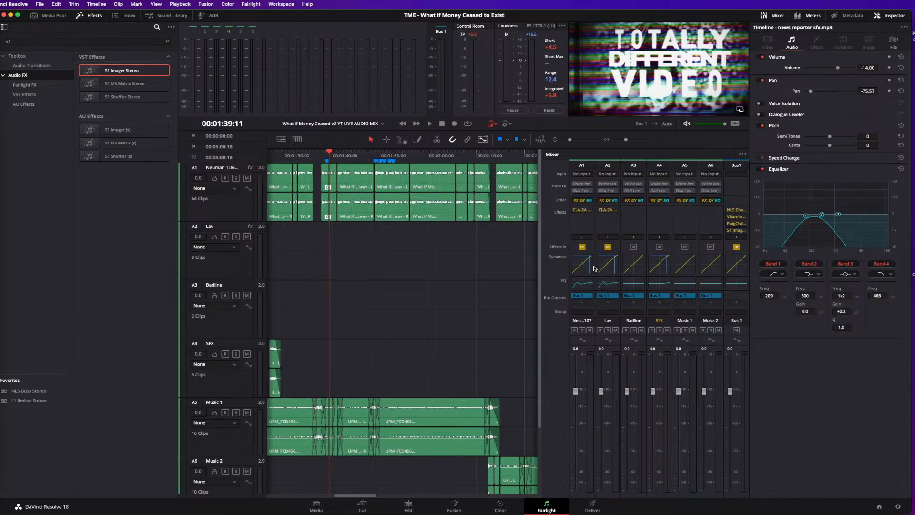
- Search the effects for "l1", insert L1 limiter Stereo on Bus 1, and set its out ceiling to -0.5 during playback
{"action": "left_click", "coordinate": [20, 42]}
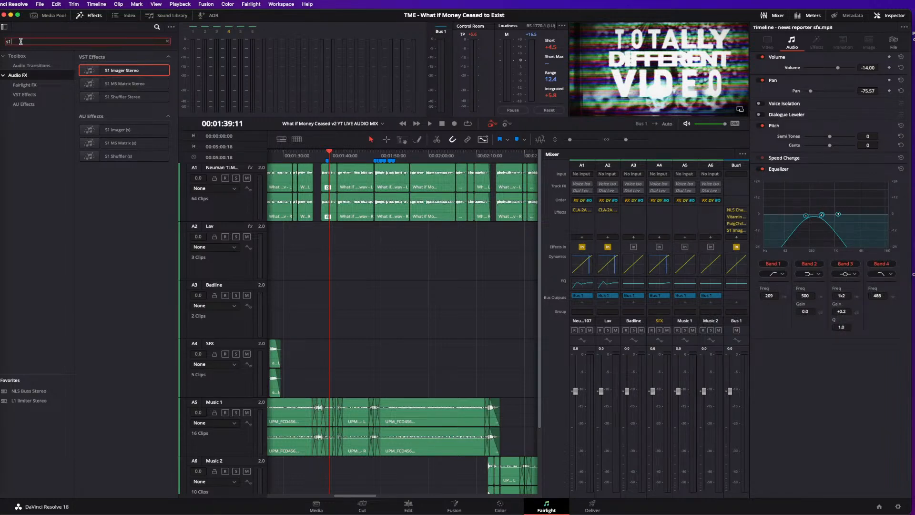
{"action": "key", "text": "BackSpace"}
{"action": "key", "text": "BackSpace"}
{"action": "type", "text": "l1"}
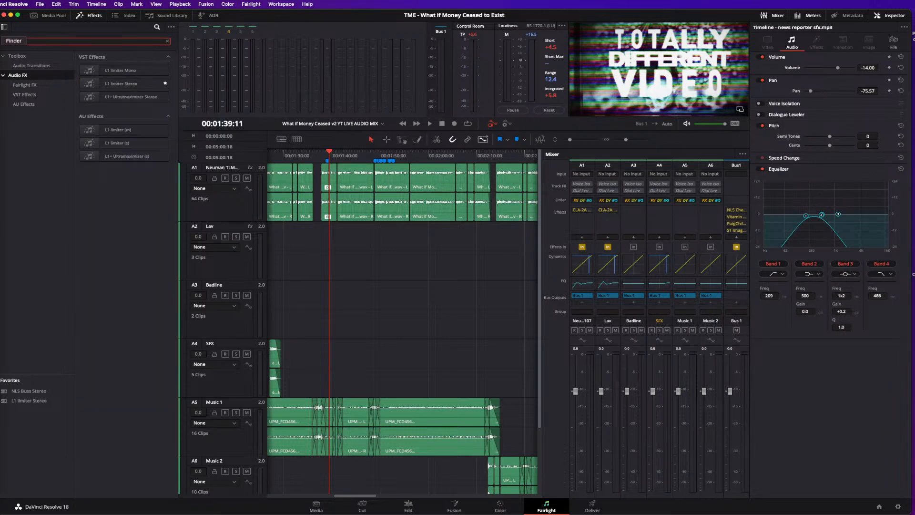
{"action": "left_click_drag", "start_coordinate": [127, 84], "coordinate": [746, 235]}
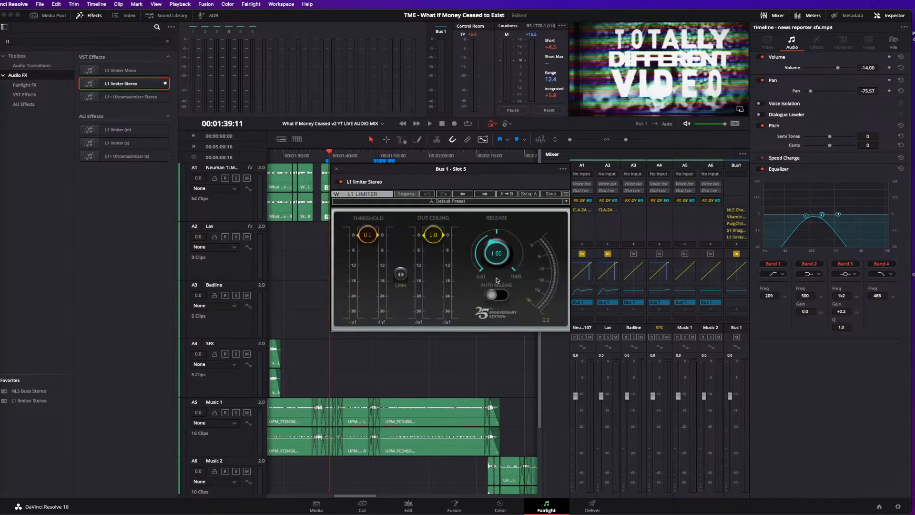
{"action": "key", "text": "space"}
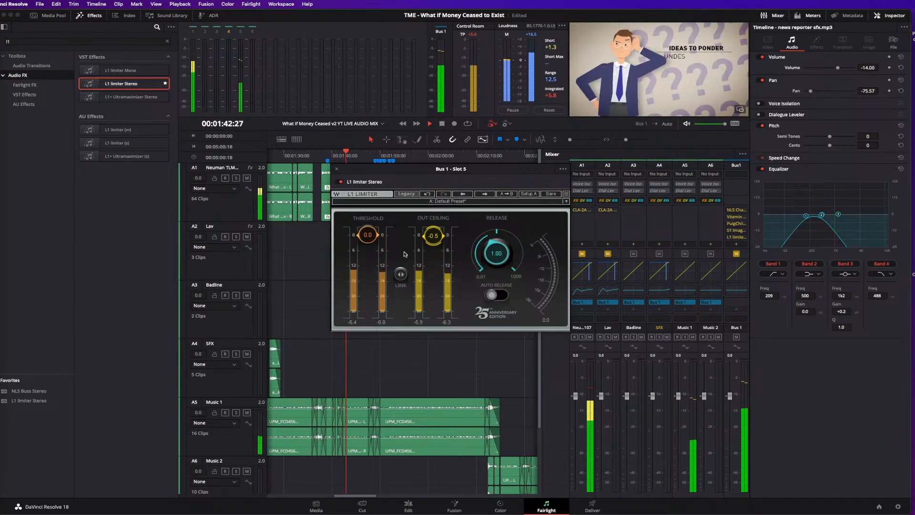
{"action": "key", "text": "space"}
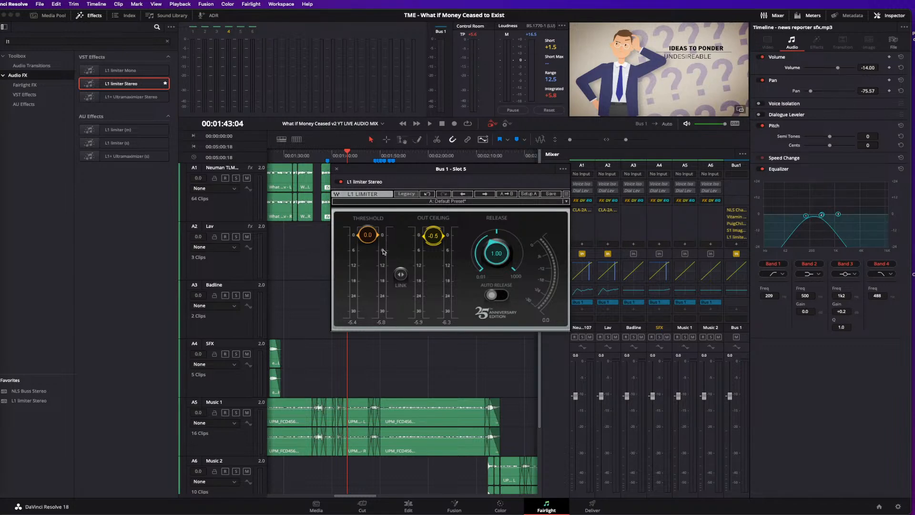
- Lower the Bus 1 L1 limiter's threshold to -3.0 while auditioning the mix, and close the limiter
{"action": "key", "text": "space"}
{"action": "left_click_drag", "start_coordinate": [383, 252], "coordinate": [376, 267]}
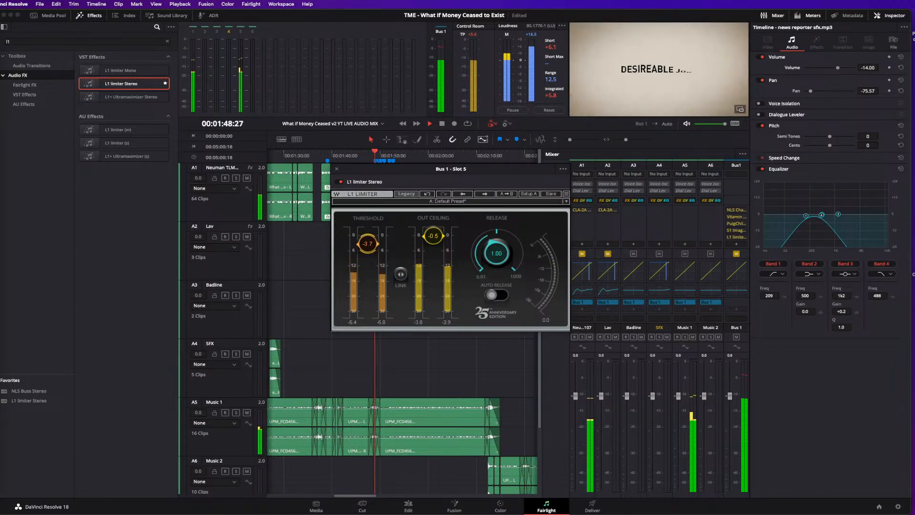
{"action": "key", "text": "space"}
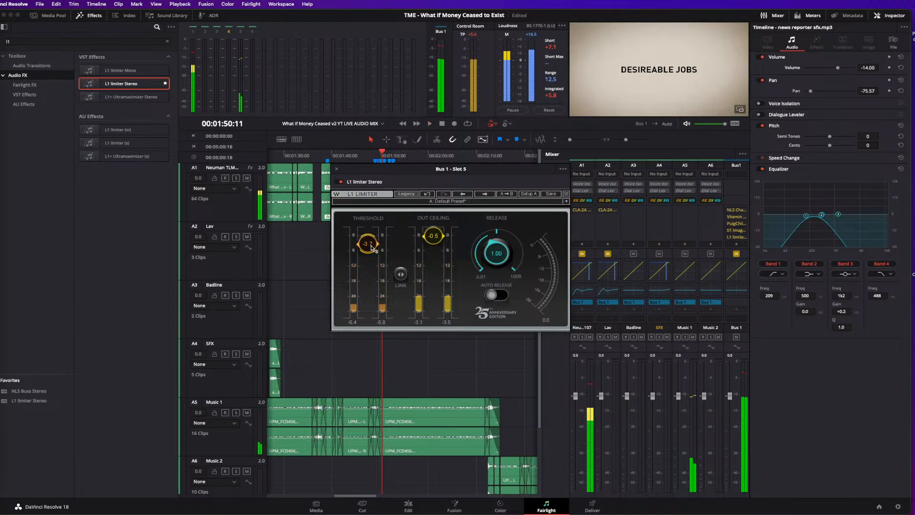
{"action": "left_click_drag", "start_coordinate": [372, 248], "coordinate": [372, 244]}
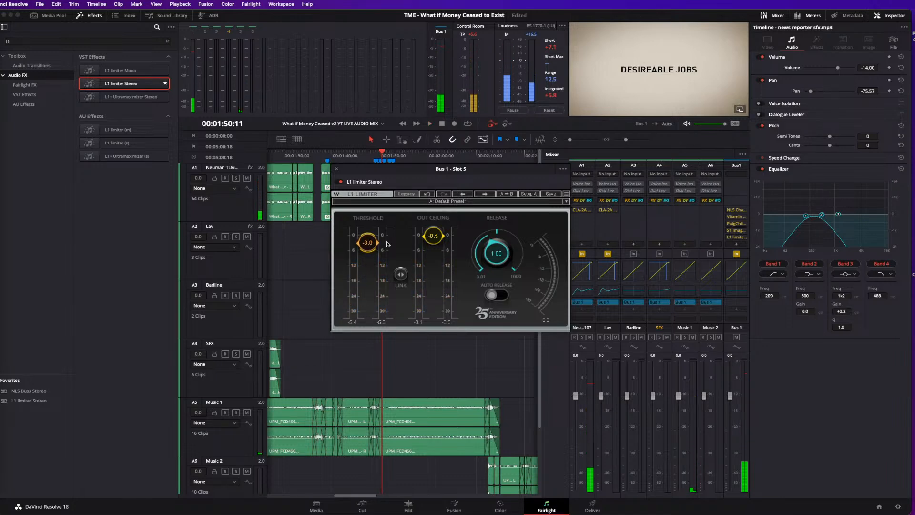
{"action": "key", "text": "space"}
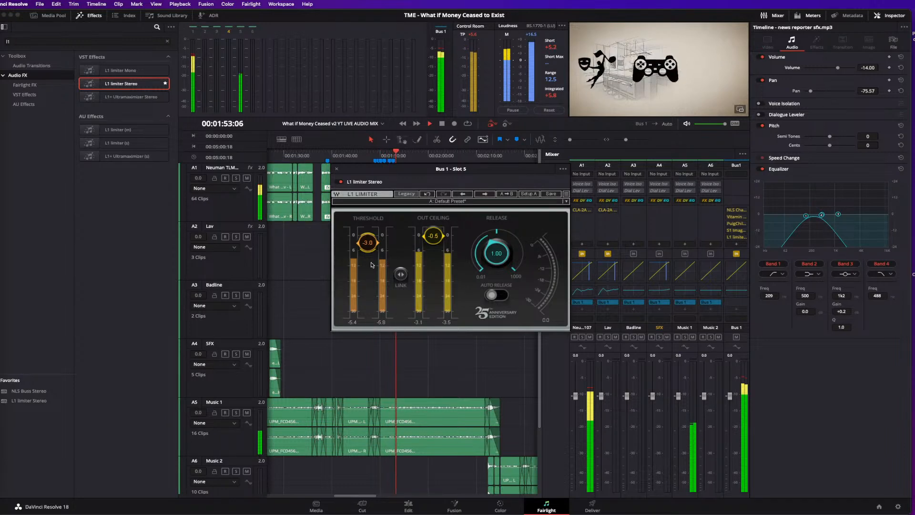
{"action": "key", "text": "space"}
{"action": "left_click", "coordinate": [337, 168]}
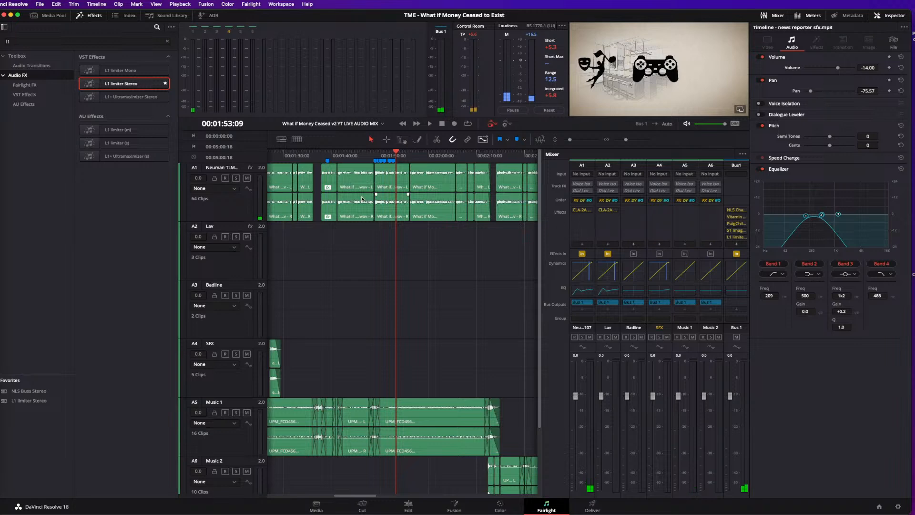
- Insert L1 limiter Stereo ahead of the CLA-2A on the A1 voice track and set its out ceiling to -0.8
{"action": "left_click_drag", "start_coordinate": [121, 83], "coordinate": [586, 233]}
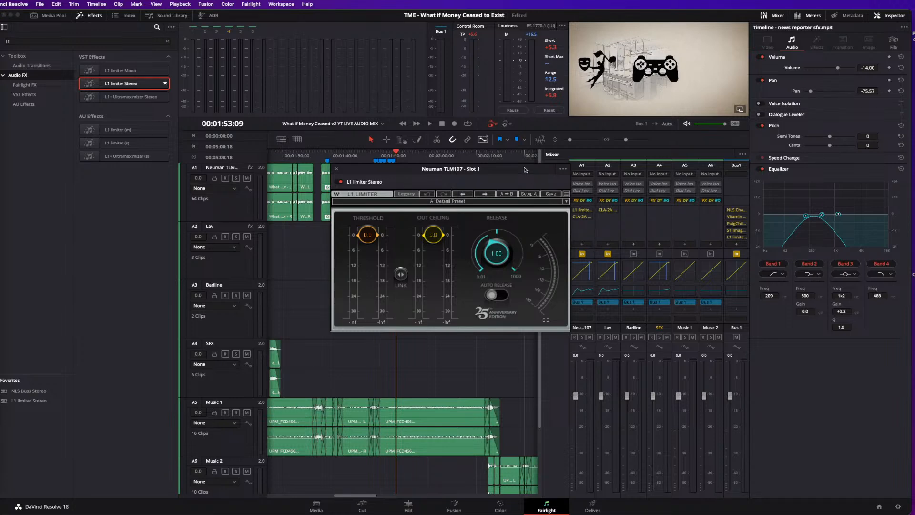
{"action": "left_click_drag", "start_coordinate": [524, 170], "coordinate": [456, 198]}
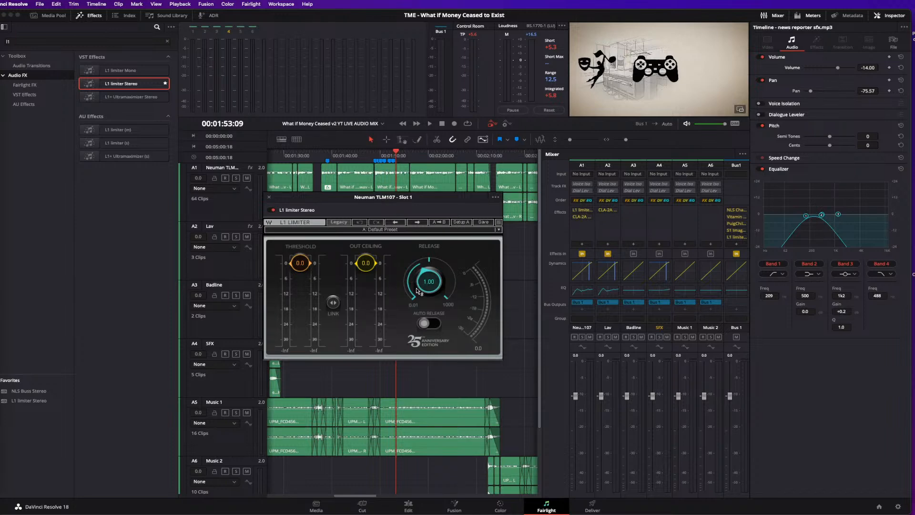
{"action": "key", "text": "space"}
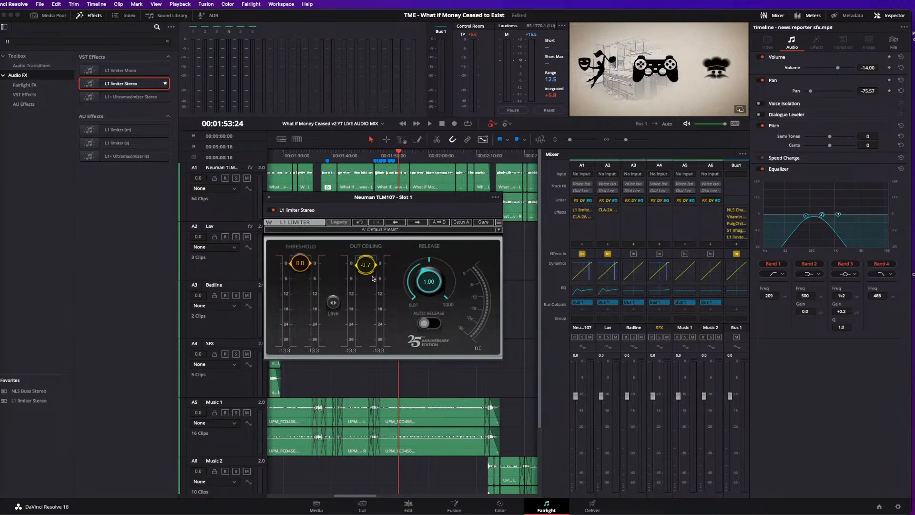
{"action": "key", "text": "space"}
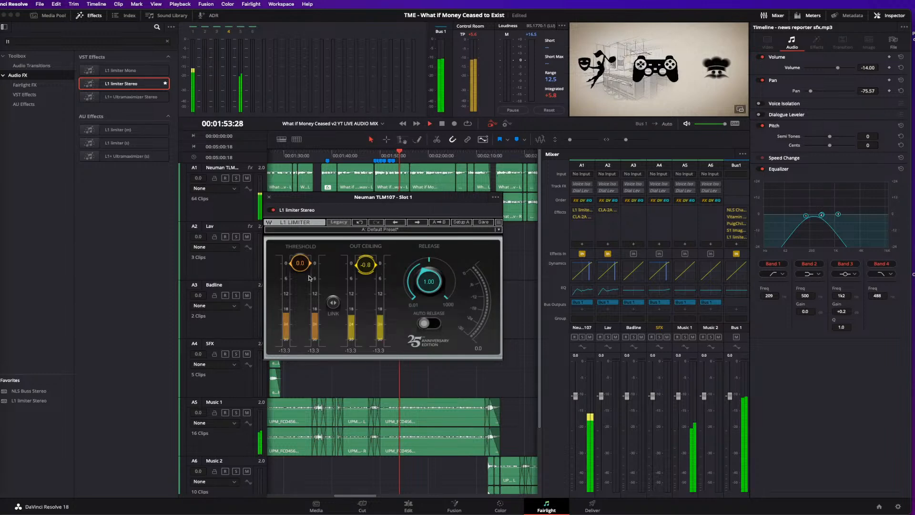
- Lower the voice track limiter's threshold to -4.3 during playback, audition the result, and close the limiter
{"action": "left_click_drag", "start_coordinate": [300, 263], "coordinate": [306, 283]}
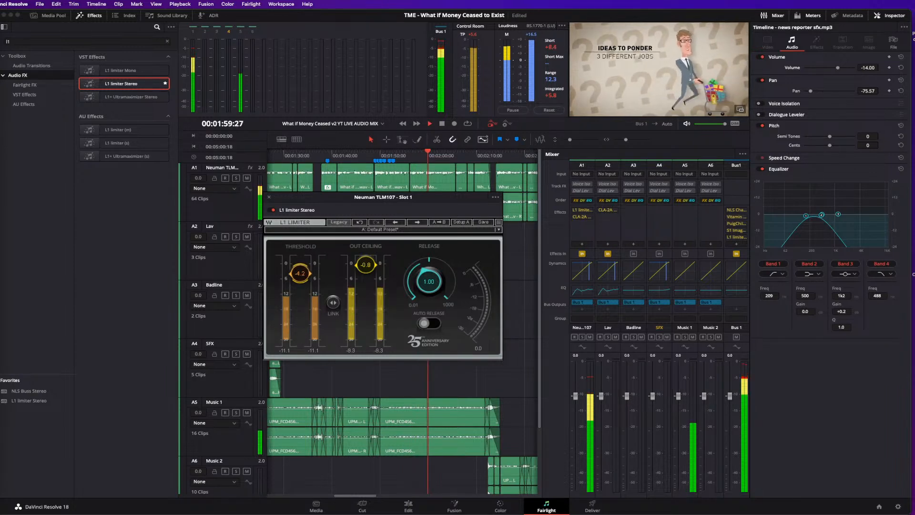
{"action": "key", "text": "space"}
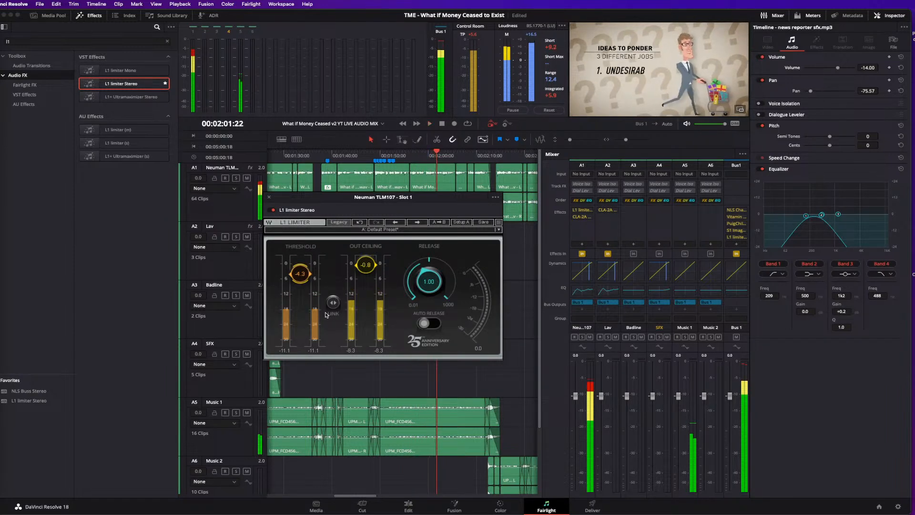
{"action": "key", "text": "space"}
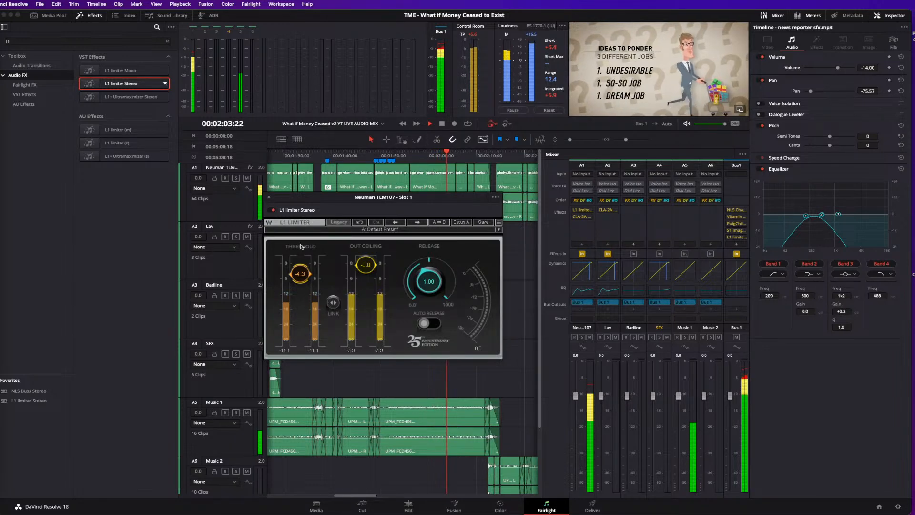
{"action": "left_click", "coordinate": [268, 197]}
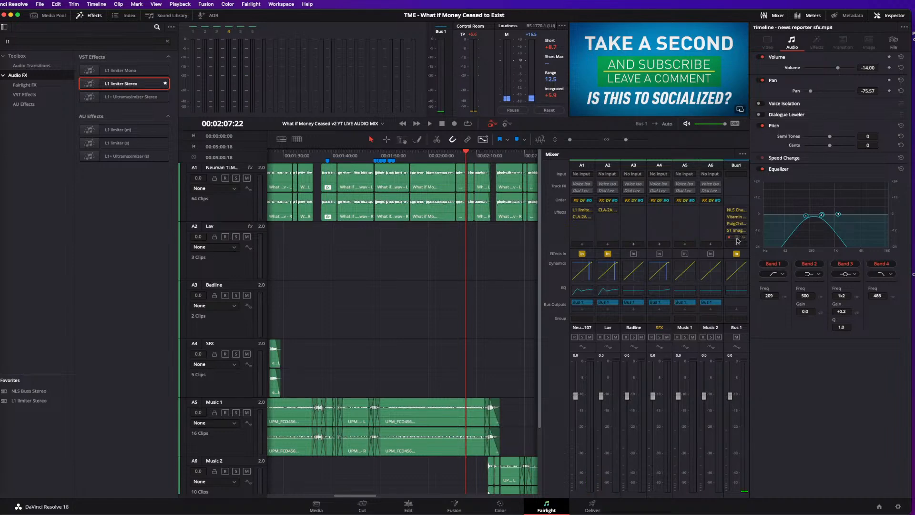
- Check the L1 limiter's readings on Bus 1, and play the full mix from 00:02:07:22 while watching the level meters
{"action": "left_click", "coordinate": [737, 238]}
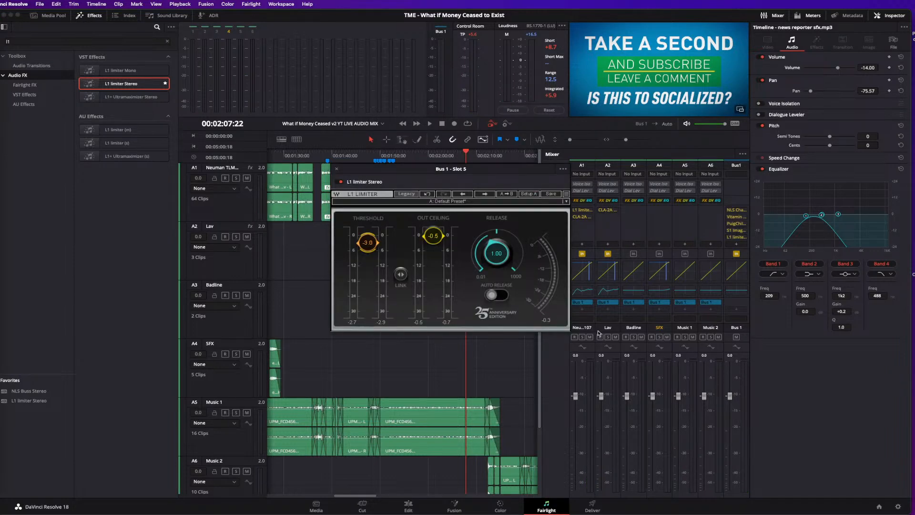
{"action": "left_click", "coordinate": [336, 170]}
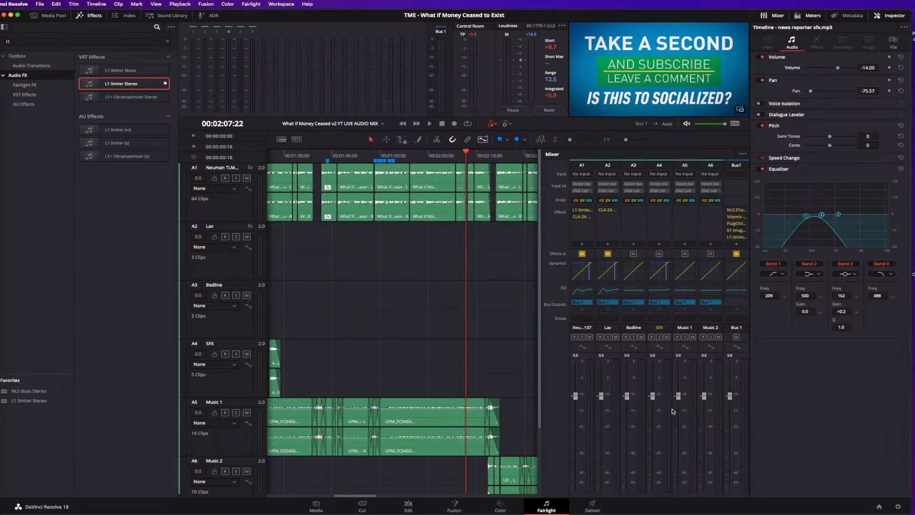
{"action": "key", "text": "space"}
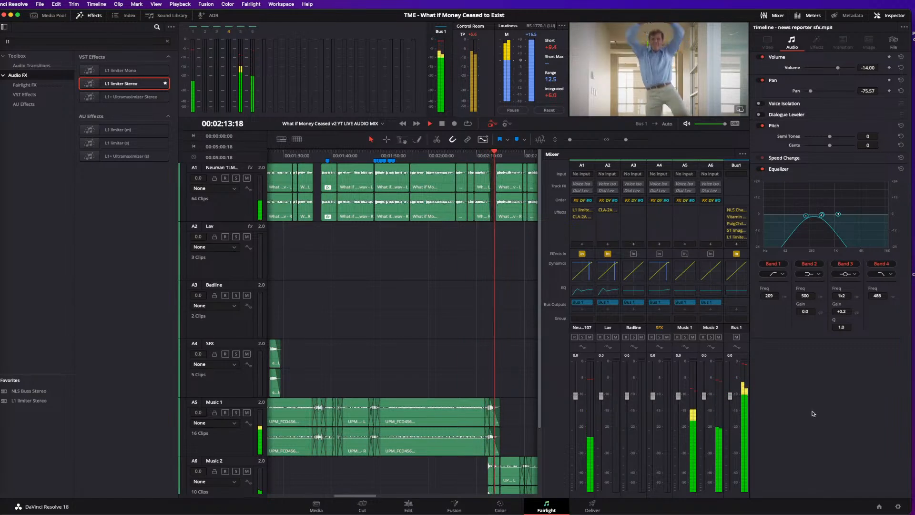
{"action": "key", "text": "ctrl+minus"}
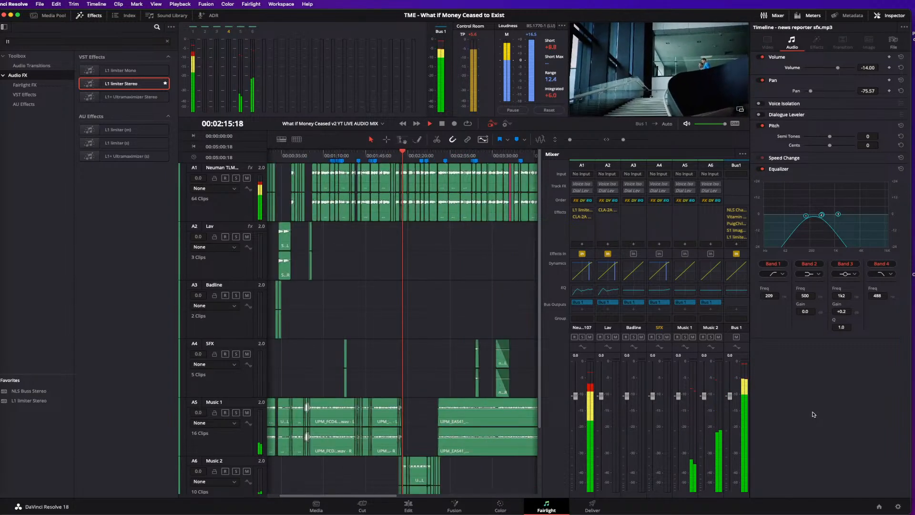
- Set the volume of the short Music 2 clip near 00:02:20 to -17.00 and replay the passage
{"action": "key", "text": "ctrl+equal"}
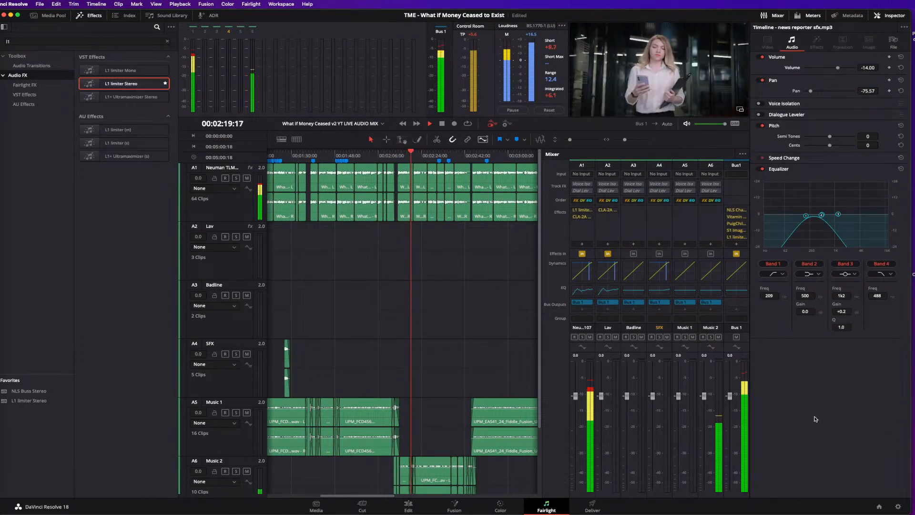
{"action": "key", "text": "ctrl+equal"}
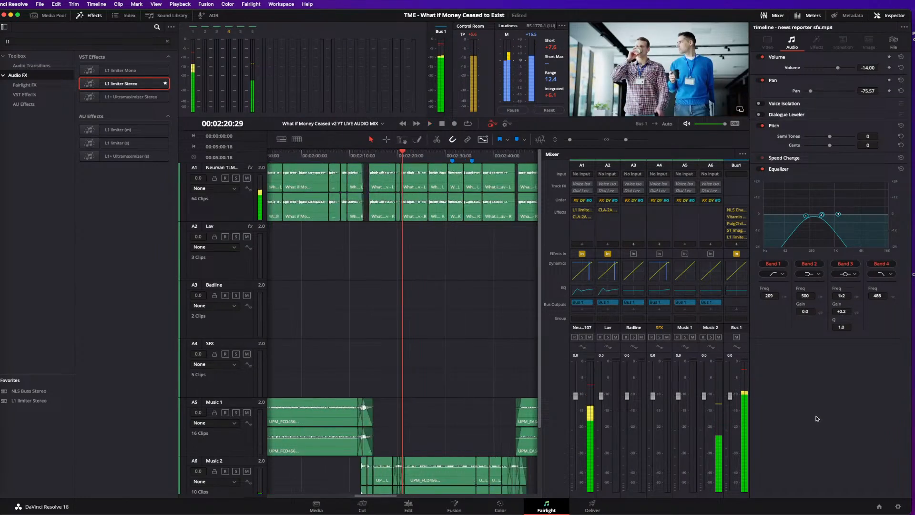
{"action": "key", "text": "ctrl+equal"}
{"action": "key", "text": "ctrl+equal"}
{"action": "key", "text": "ctrl+equal"}
{"action": "left_click_drag", "start_coordinate": [325, 155], "coordinate": [312, 156]}
{"action": "key", "text": "space"}
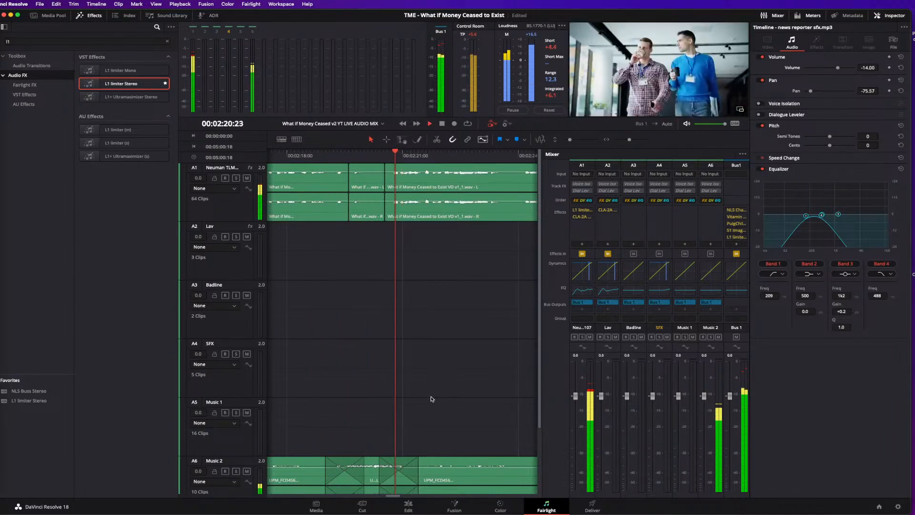
{"action": "left_click", "coordinate": [393, 473]}
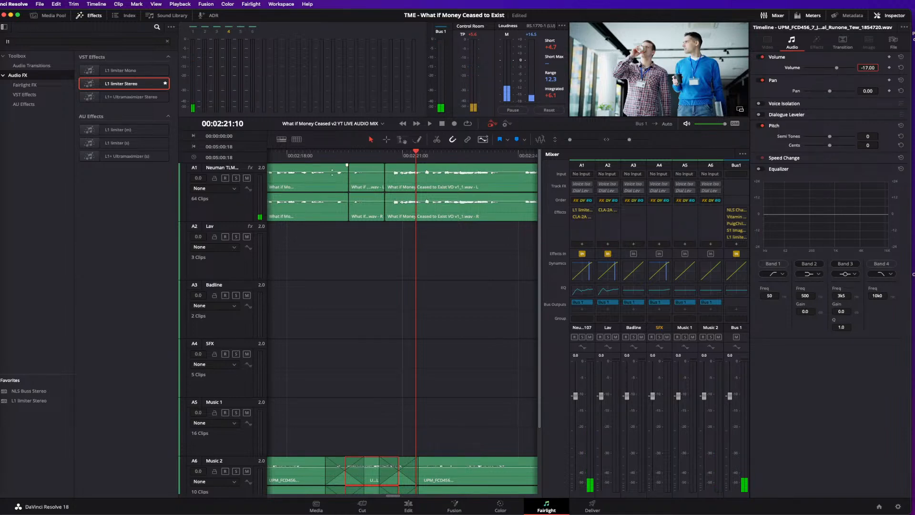
{"action": "key", "text": "space"}
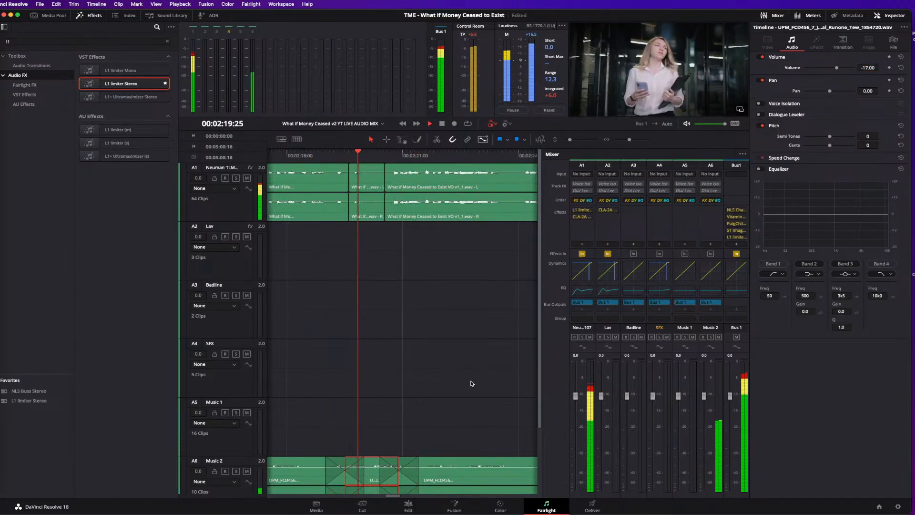
- Set the volume of the short Music 2 clip near 00:02:43 to -20.00 and replay the passage
{"action": "scroll", "coordinate": [482, 382], "scroll_direction": "down", "scroll_amount": 3}
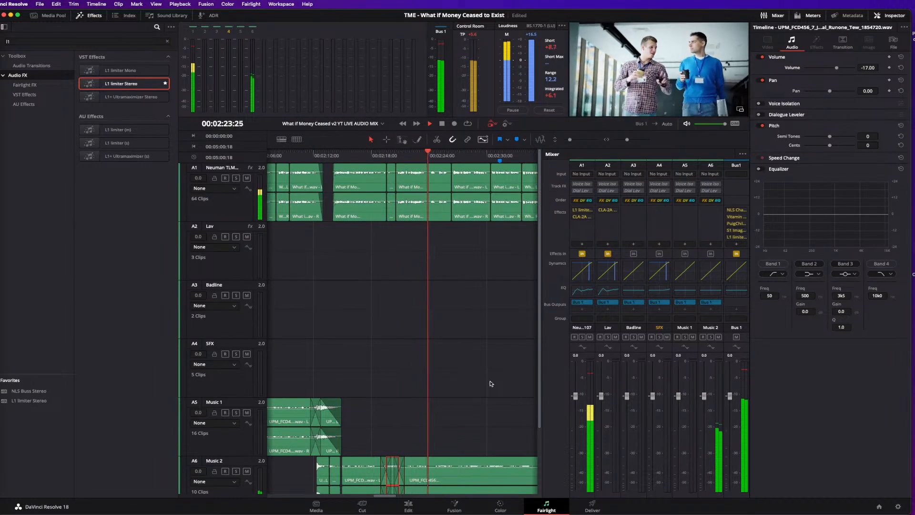
{"action": "scroll", "coordinate": [491, 383], "scroll_direction": "down", "scroll_amount": 4}
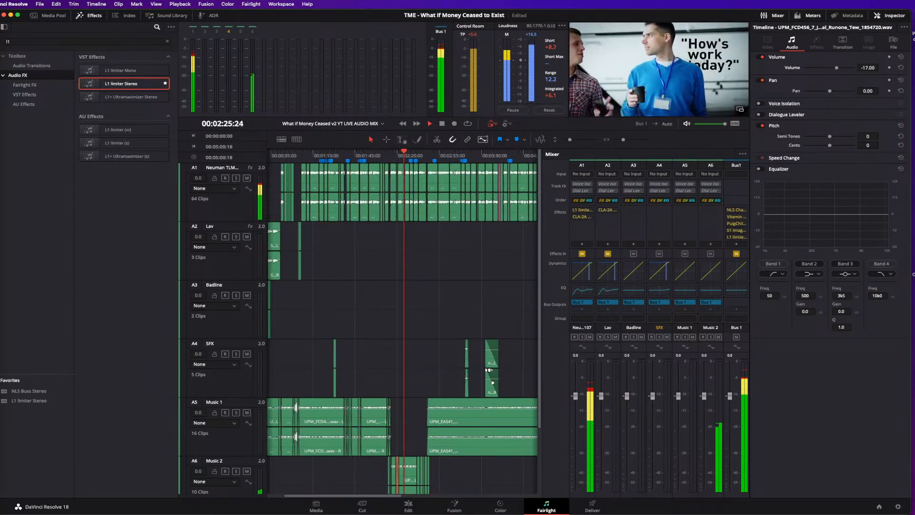
{"action": "scroll", "coordinate": [491, 376], "scroll_direction": "down", "scroll_amount": 2}
{"action": "scroll", "coordinate": [491, 373], "scroll_direction": "up", "scroll_amount": 5}
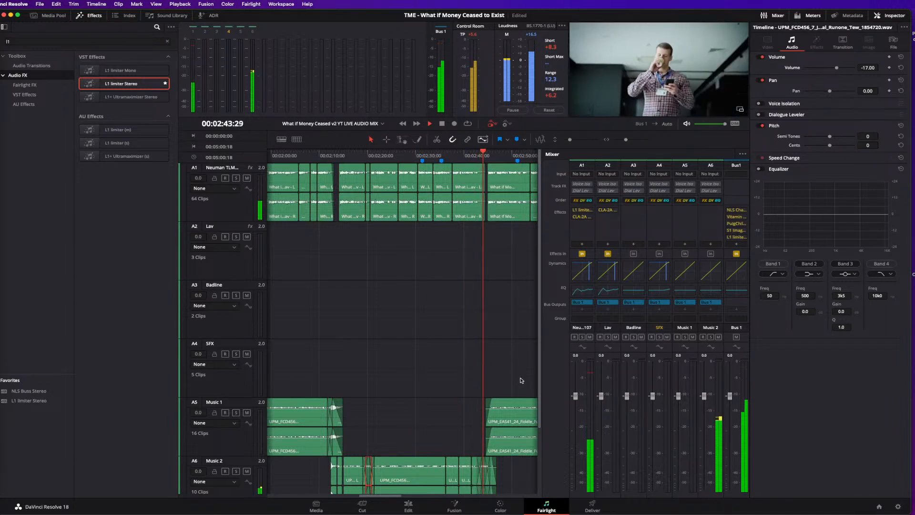
{"action": "key", "text": "super+equal"}
{"action": "key", "text": "super+equal"}
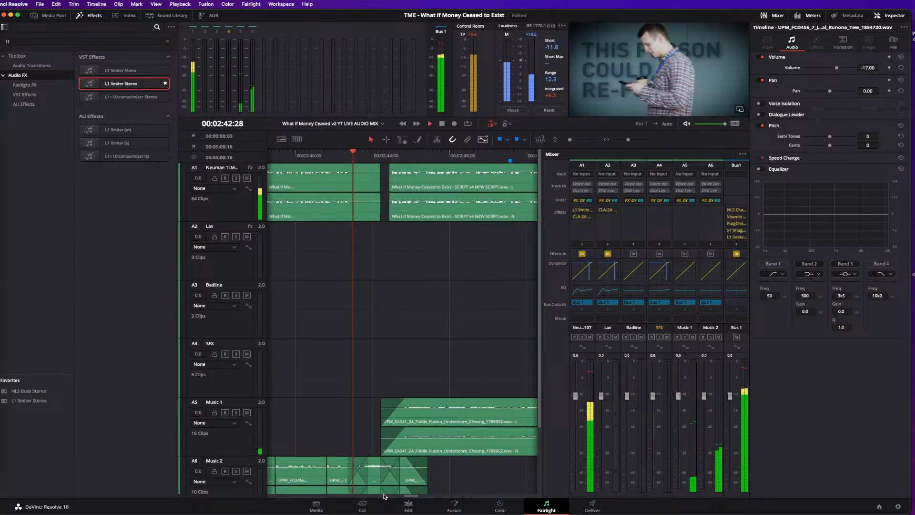
{"action": "key", "text": "space"}
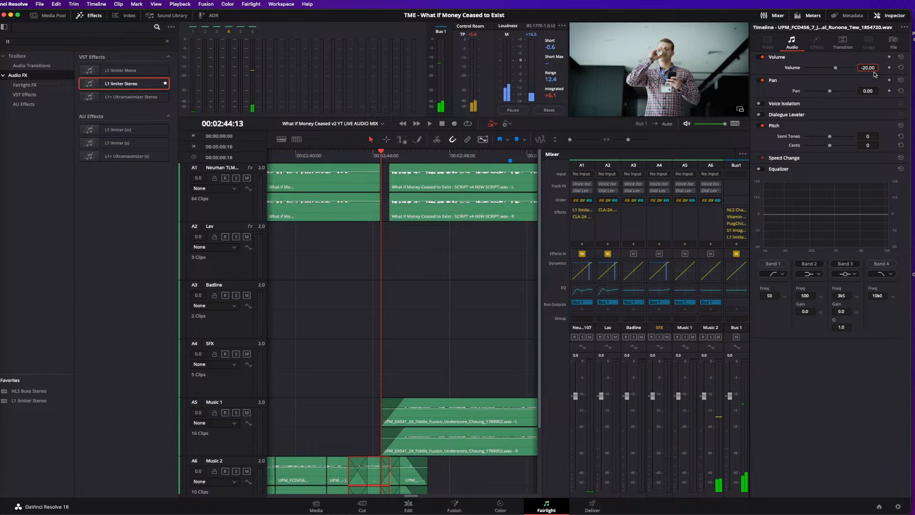
{"action": "left_click", "coordinate": [324, 156]}
{"action": "key", "text": "space"}
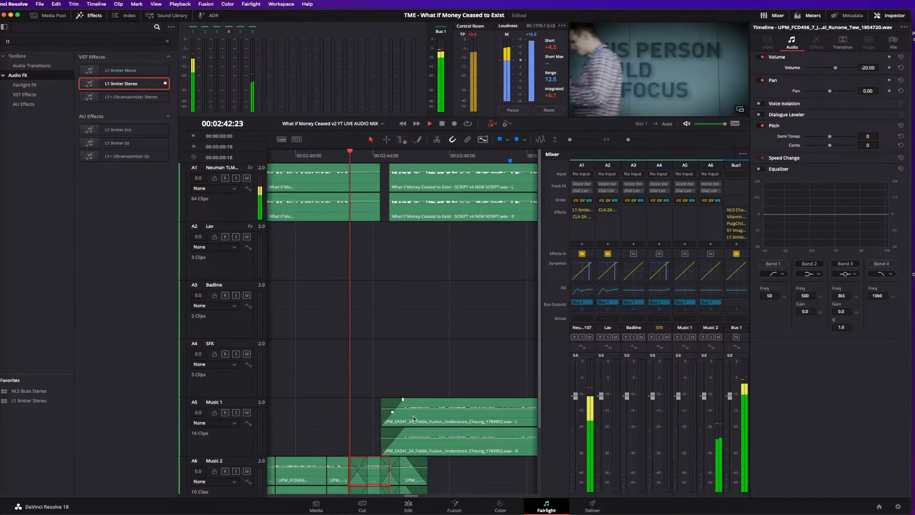
- Bypass the effects on Bus 1 and replay the passage around 00:02:43 to compare its sound
{"action": "key", "text": "space"}
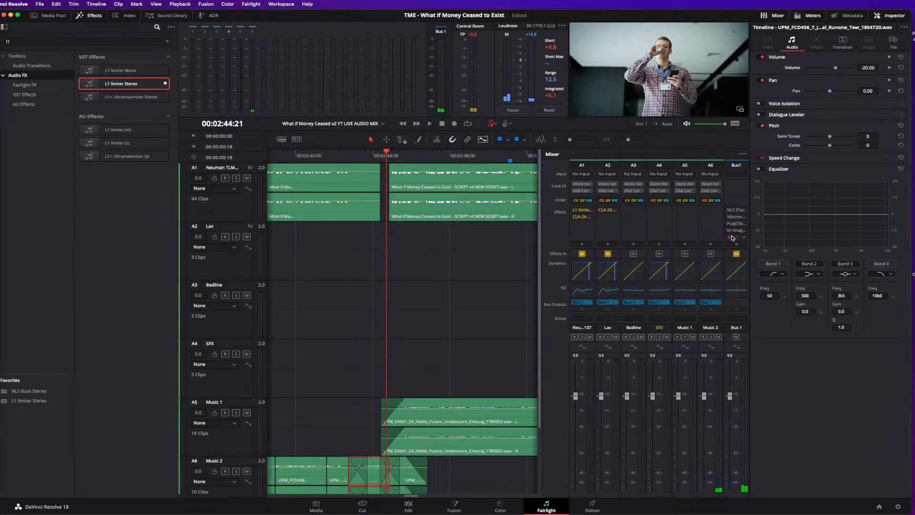
{"action": "left_click", "coordinate": [356, 156]}
{"action": "key", "text": "space"}
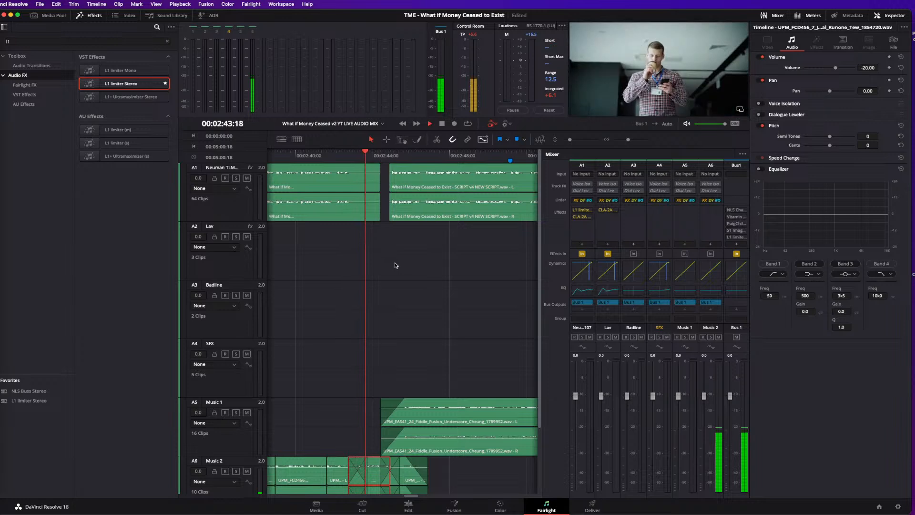
{"action": "left_click", "coordinate": [346, 156]}
{"action": "left_click", "coordinate": [340, 158]}
- Re-enable the NLS, Vitamin, PuigChild and S1 Imager effects on Bus 1 while repeatedly auditioning the passage around 00:02:43
{"action": "mouse_move", "coordinate": [730, 212]}
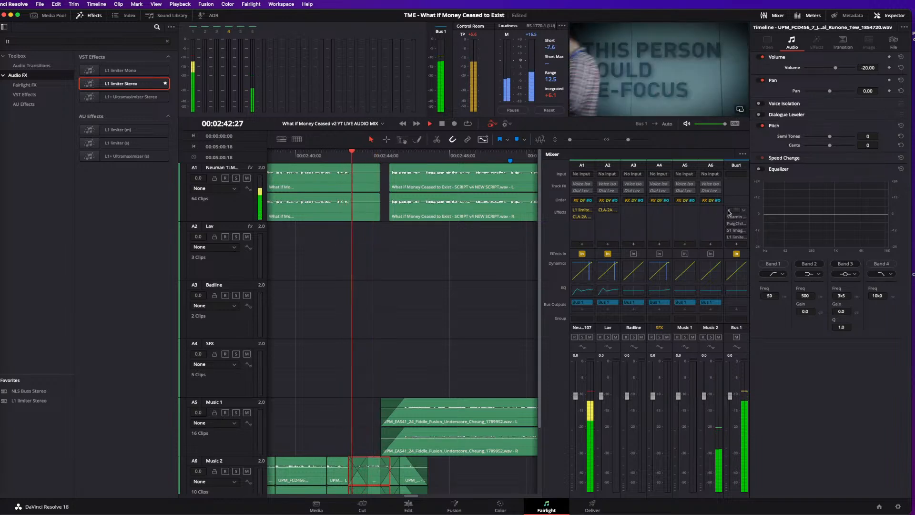
{"action": "key", "text": "space"}
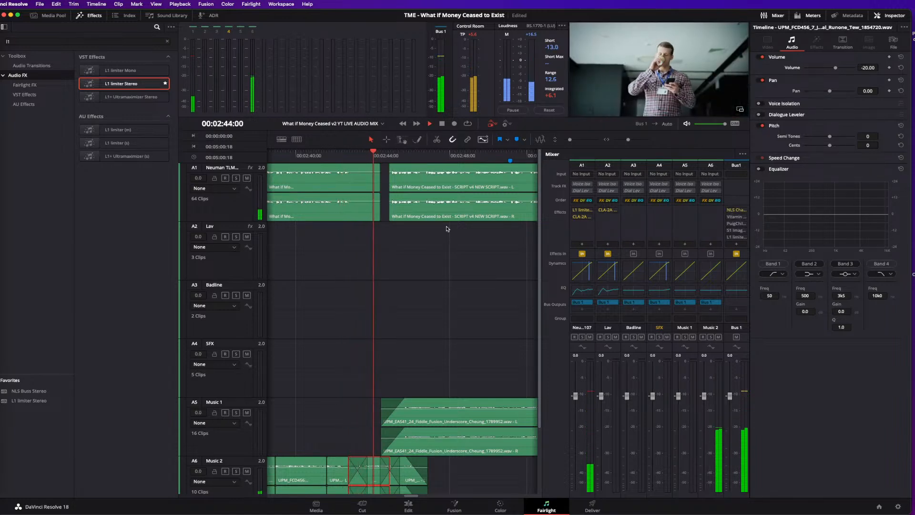
{"action": "left_click", "coordinate": [351, 157]}
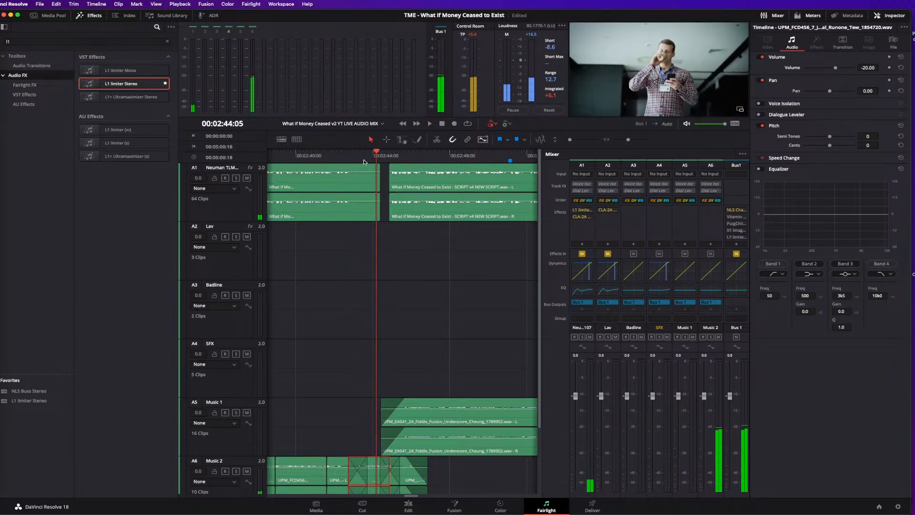
{"action": "key", "text": "space"}
{"action": "key", "text": "space"}
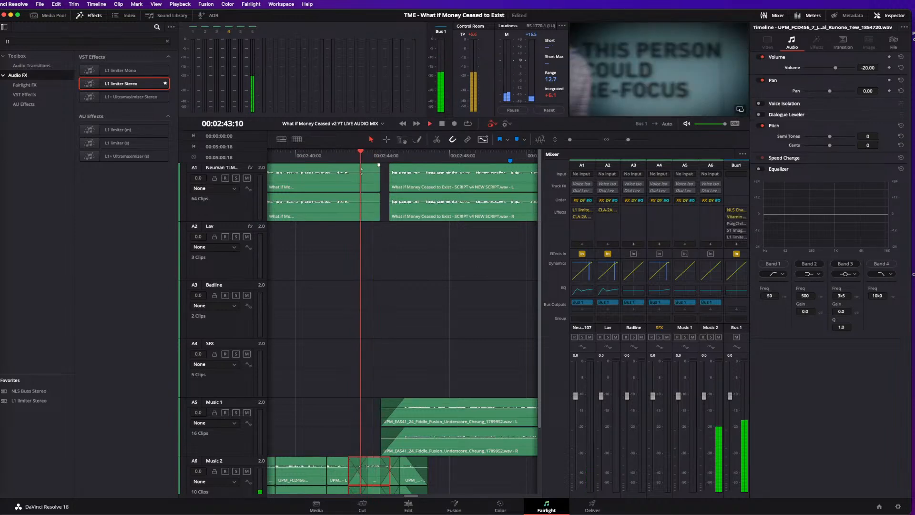
{"action": "left_click", "coordinate": [355, 157]}
{"action": "key", "text": "space"}
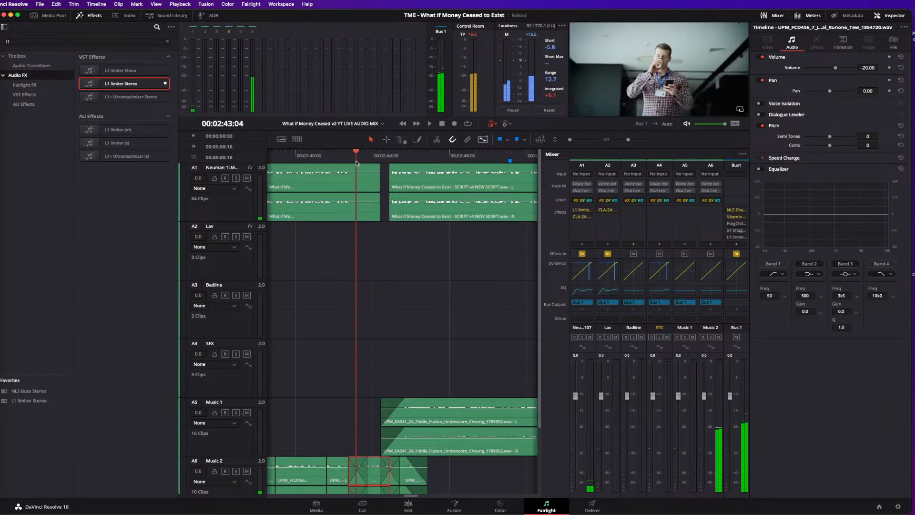
{"action": "key", "text": "space"}
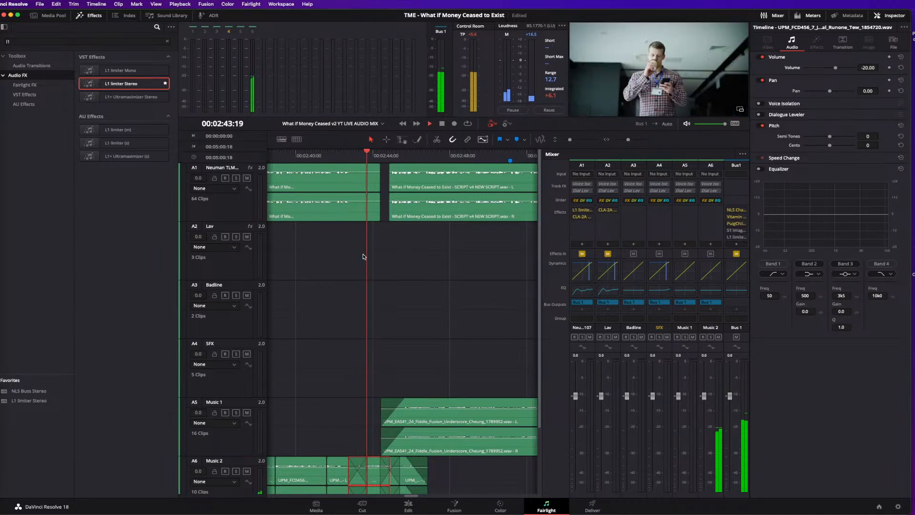
{"action": "left_click", "coordinate": [347, 154]}
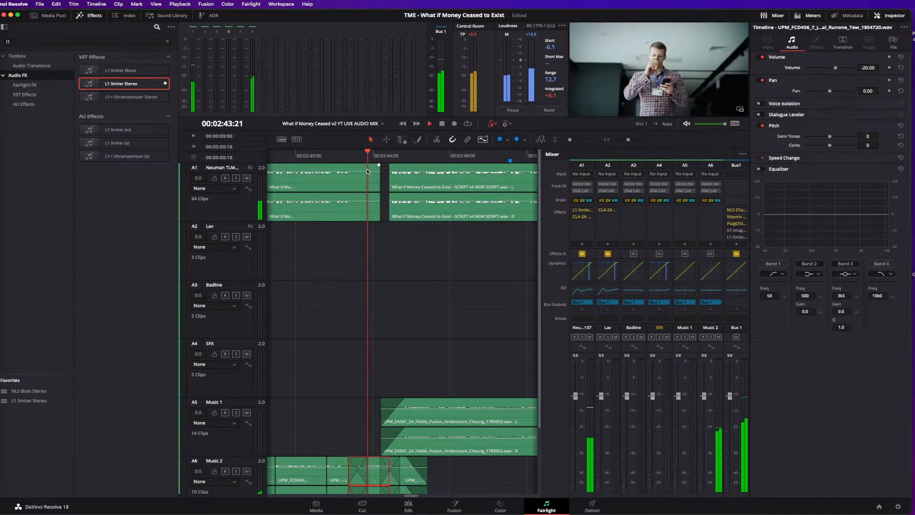
{"action": "key", "text": "space"}
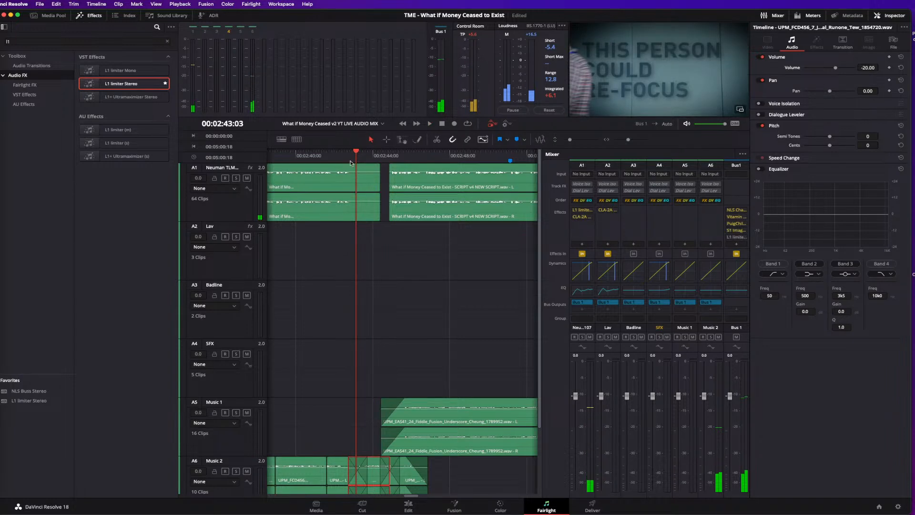
{"action": "left_click", "coordinate": [348, 157]}
{"action": "key", "text": "space"}
{"action": "key", "text": "space"}
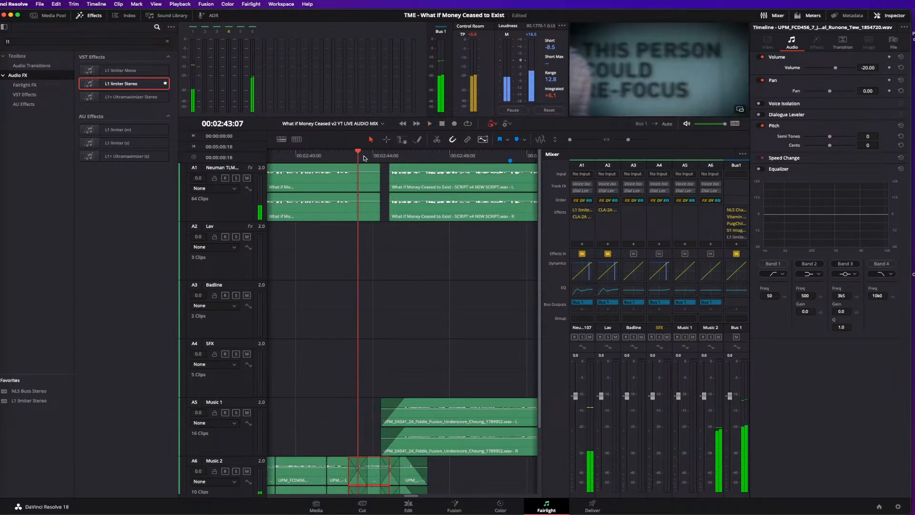
- Lower the S1 Imager's gain on Bus 1 while auditioning, close the imager, and re-enable the bus's L1 limiter
{"action": "left_click_drag", "start_coordinate": [730, 236], "coordinate": [731, 237]}
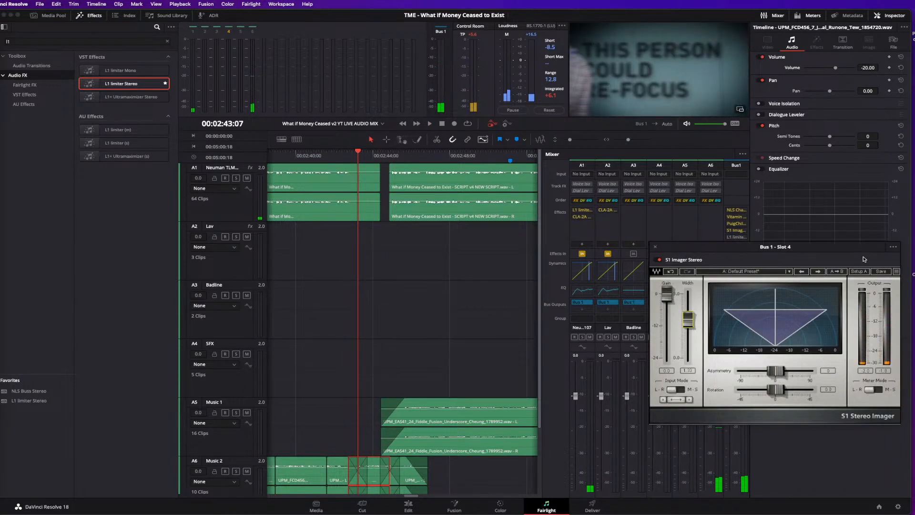
{"action": "left_click_drag", "start_coordinate": [864, 259], "coordinate": [841, 251]}
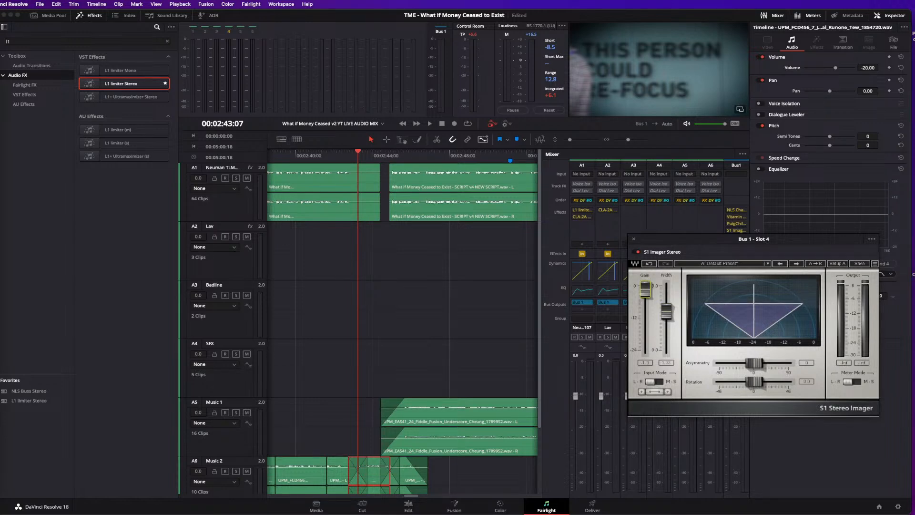
{"action": "key", "text": "space"}
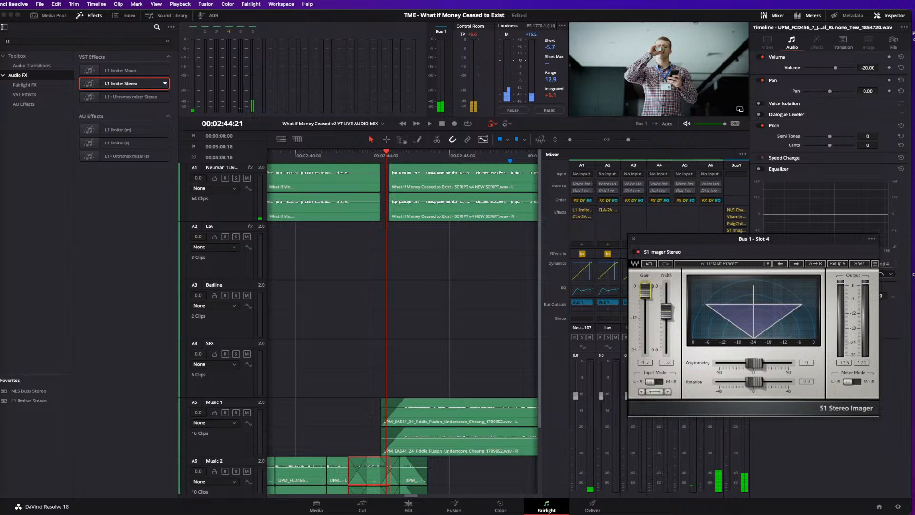
{"action": "key", "text": "space"}
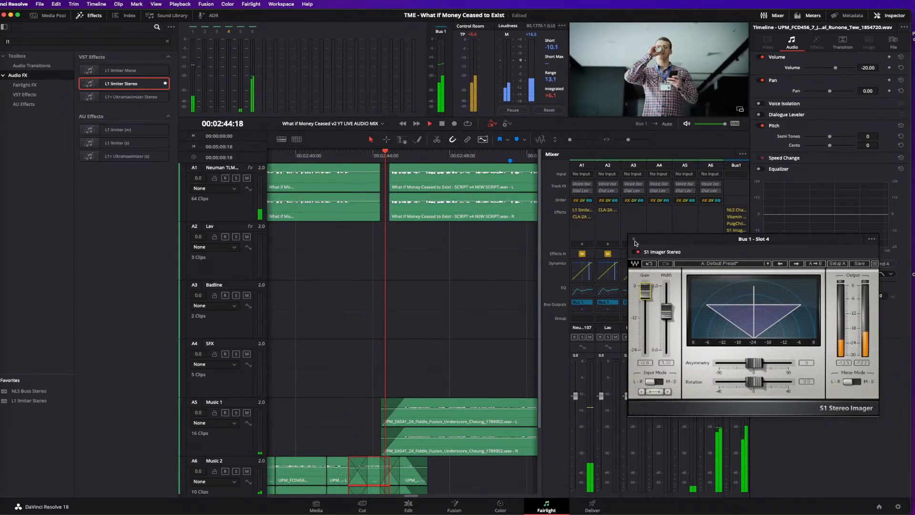
{"action": "key", "text": "space"}
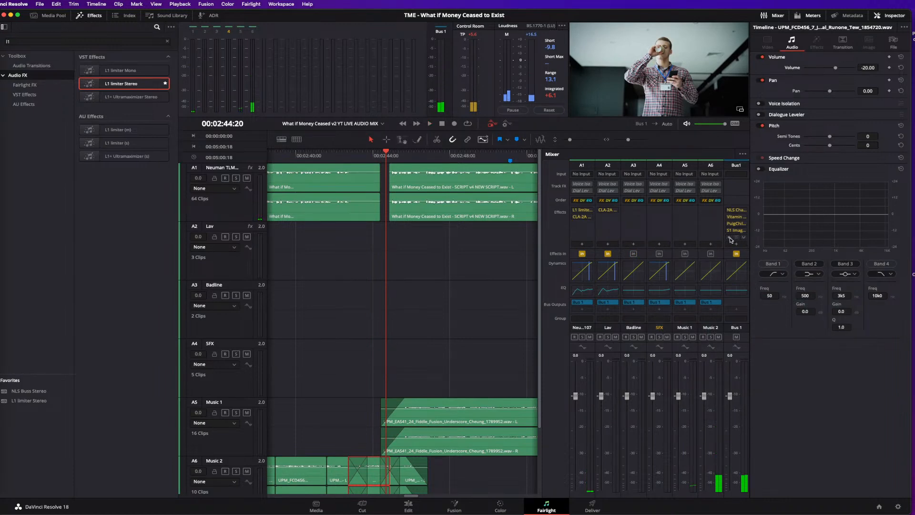
{"action": "key", "text": "space"}
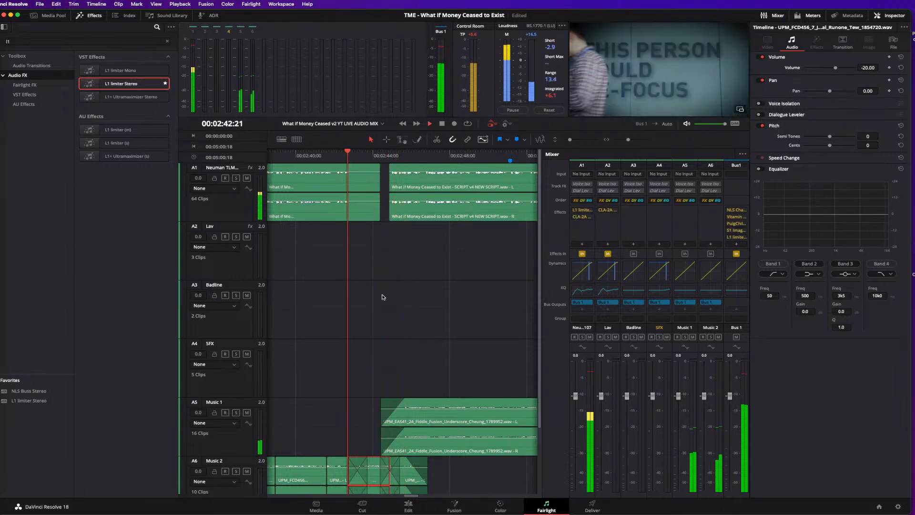
- Audition the mix further along the timeline, around 00:03:16 and the news reporter sound effect at 00:03:35
{"action": "scroll", "coordinate": [398, 328], "scroll_direction": "down", "scroll_amount": 8}
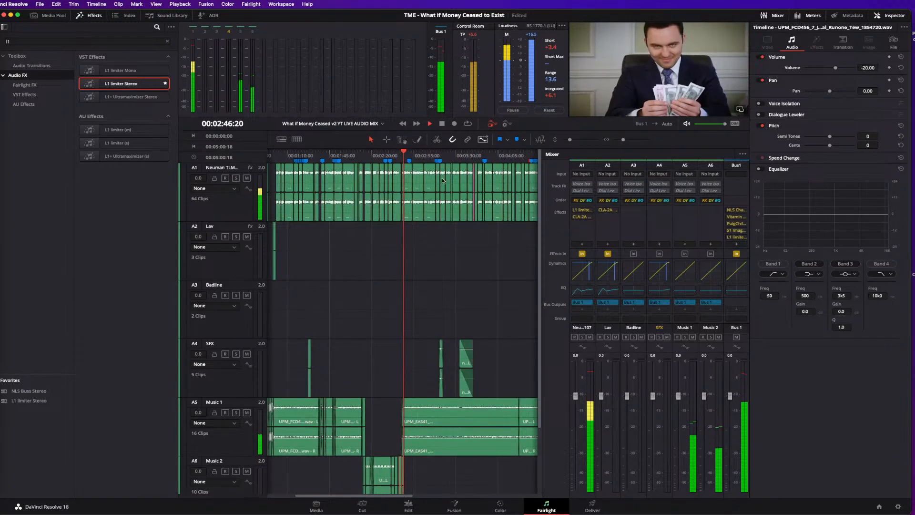
{"action": "left_click", "coordinate": [435, 180]}
{"action": "scroll", "coordinate": [484, 284], "scroll_direction": "up", "scroll_amount": 6}
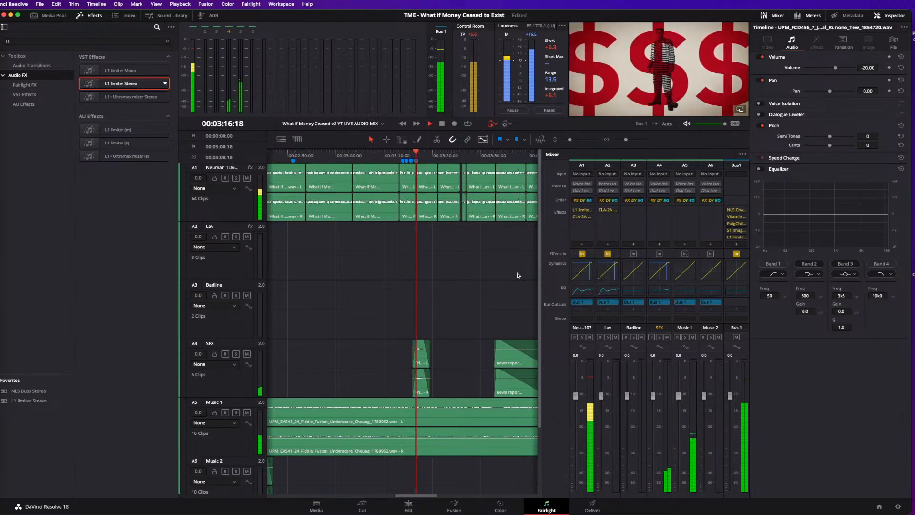
{"action": "left_click", "coordinate": [493, 161]}
{"action": "scroll", "coordinate": [526, 338], "scroll_direction": "down", "scroll_amount": 8}
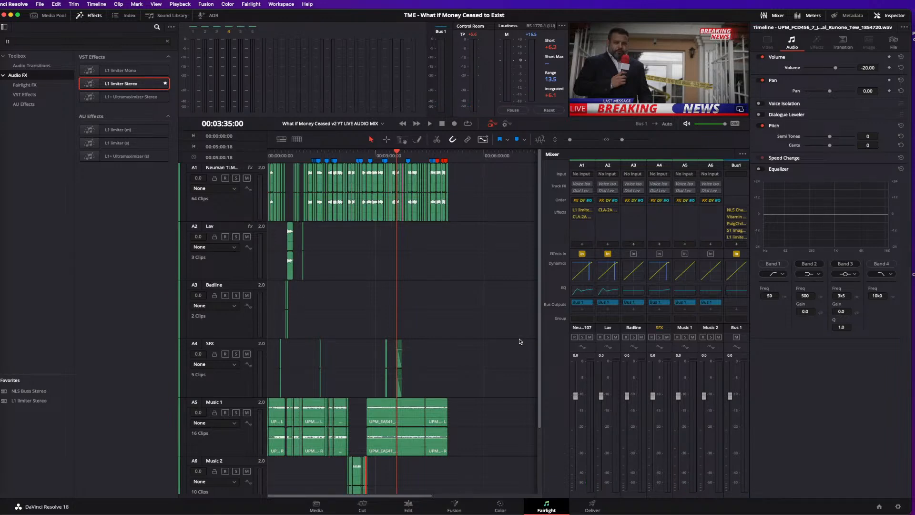
- Audition the video's opening from the start with the L1 limiter on the Neuman TLM107 voice track open
{"action": "key", "text": "Home"}
{"action": "key", "text": "space"}
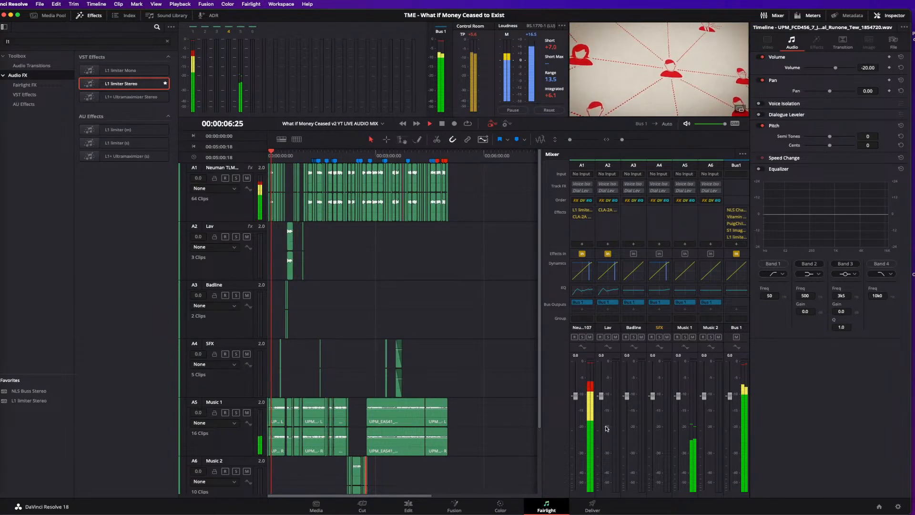
{"action": "left_click", "coordinate": [582, 211]}
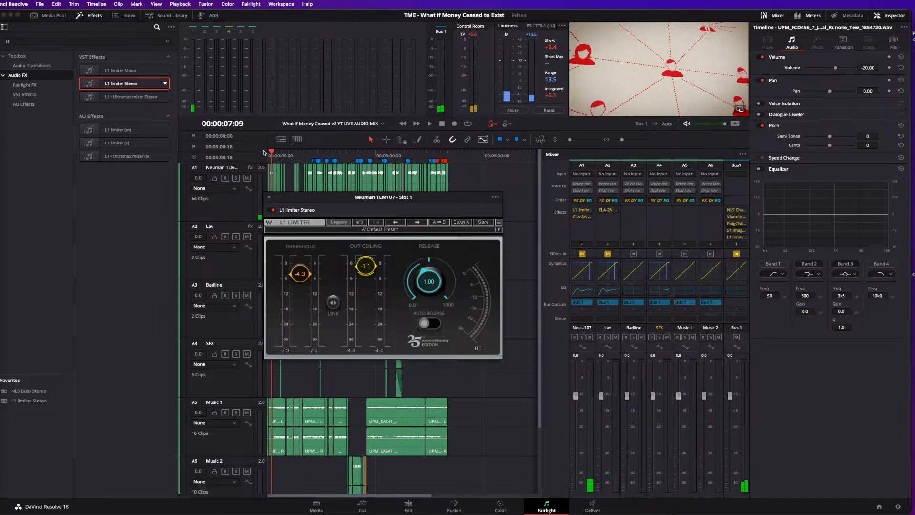
{"action": "key", "text": "space"}
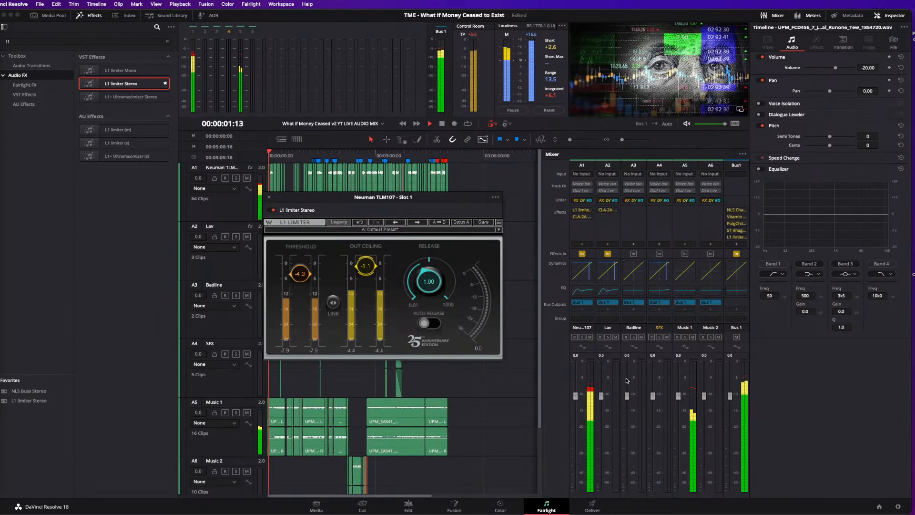
{"action": "key", "text": "space"}
{"action": "key", "text": "super+equal"}
{"action": "key", "text": "super+equal"}
{"action": "key", "text": "super+equal"}
{"action": "key", "text": "super+equal"}
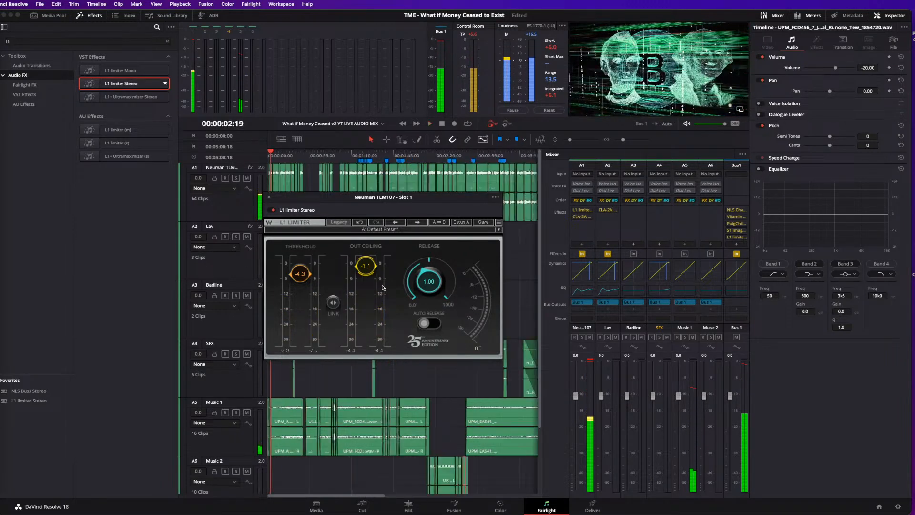
- Set the voice track's L1 limiter to threshold -4.7 and out ceiling -2.0 while replaying the opening
{"action": "left_click_drag", "start_coordinate": [328, 203], "coordinate": [445, 222]}
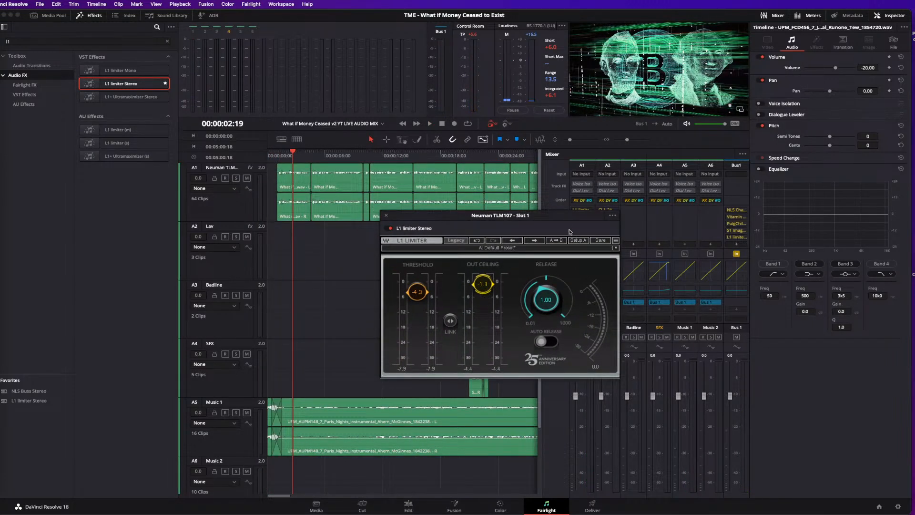
{"action": "left_click_drag", "start_coordinate": [566, 219], "coordinate": [706, 268]}
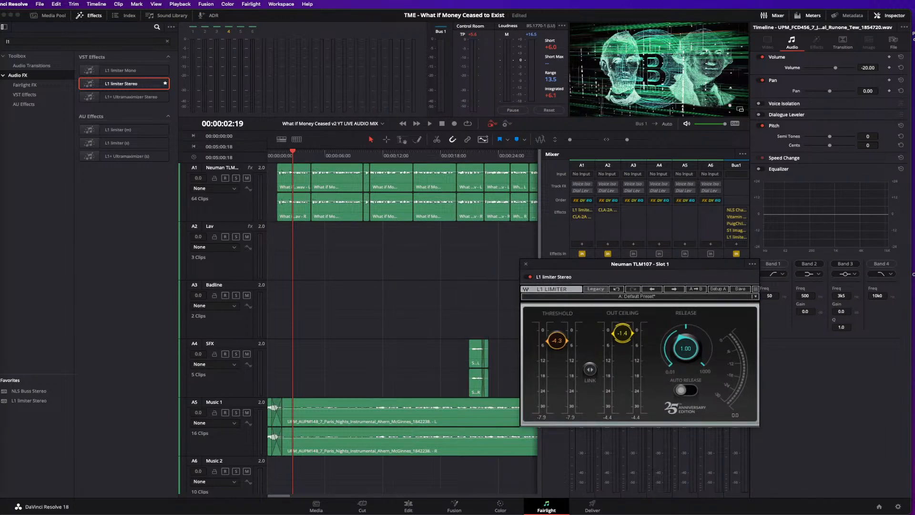
{"action": "left_click_drag", "start_coordinate": [586, 263], "coordinate": [848, 196]}
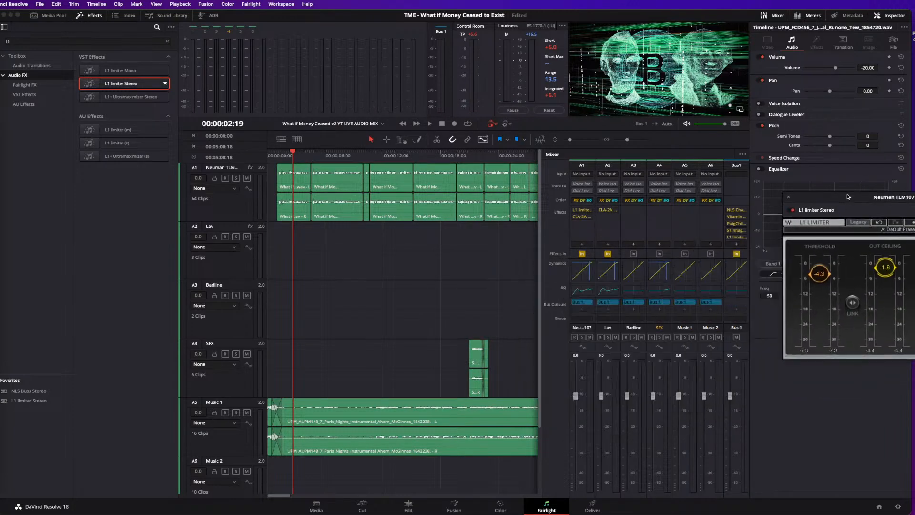
{"action": "key", "text": "j"}
{"action": "key", "text": "Home"}
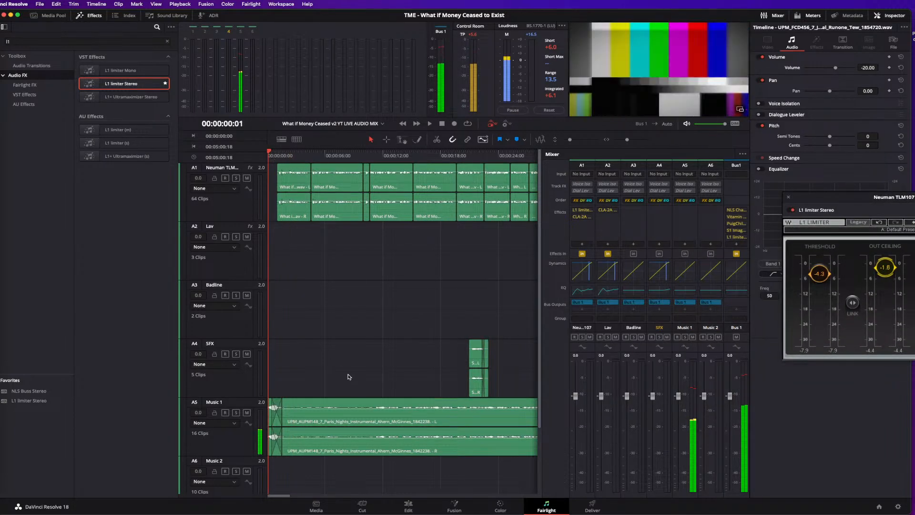
{"action": "key", "text": "space"}
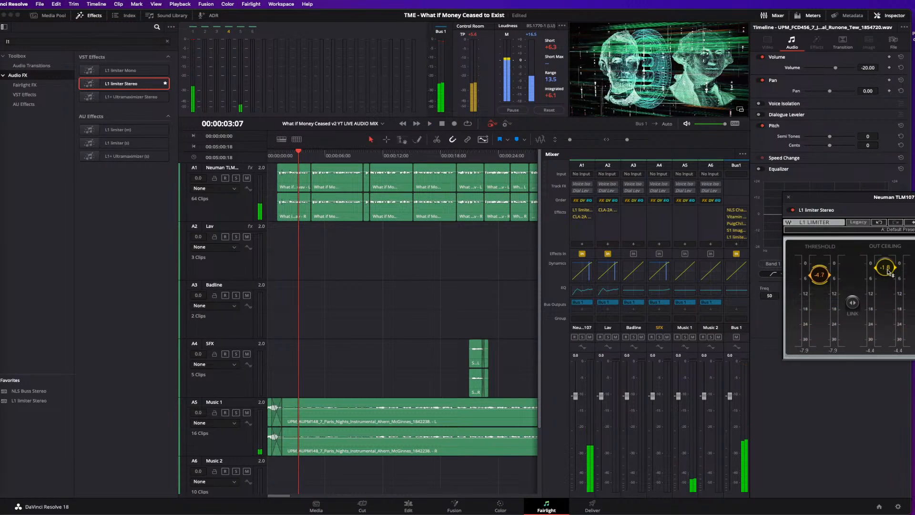
{"action": "key", "text": "Home"}
{"action": "key", "text": "space"}
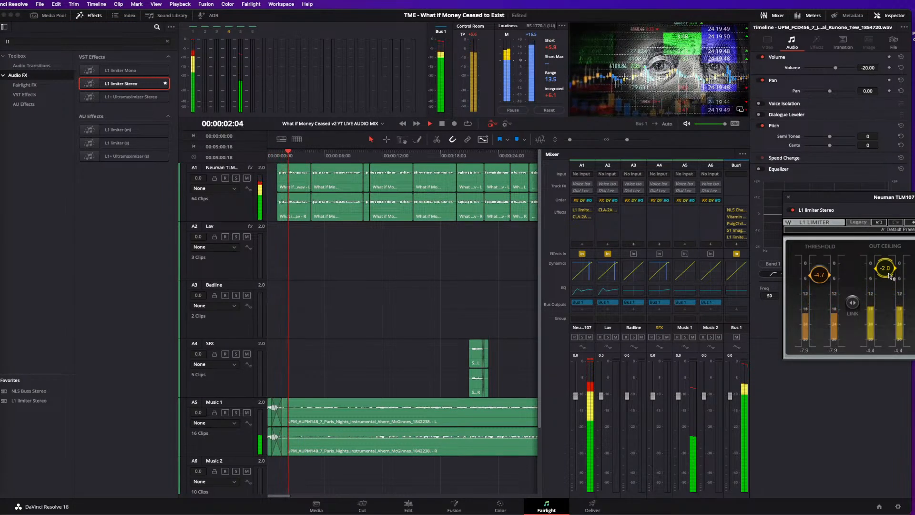
{"action": "key", "text": "space"}
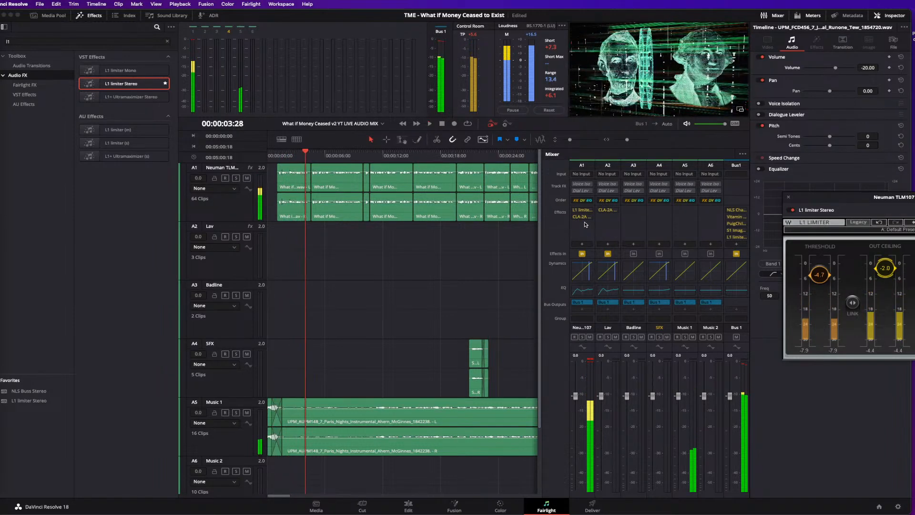
- Check the voice track's CLA-2A compressor while replaying the opening, and close both the compressor and the L1 limiter
{"action": "left_click", "coordinate": [582, 217]}
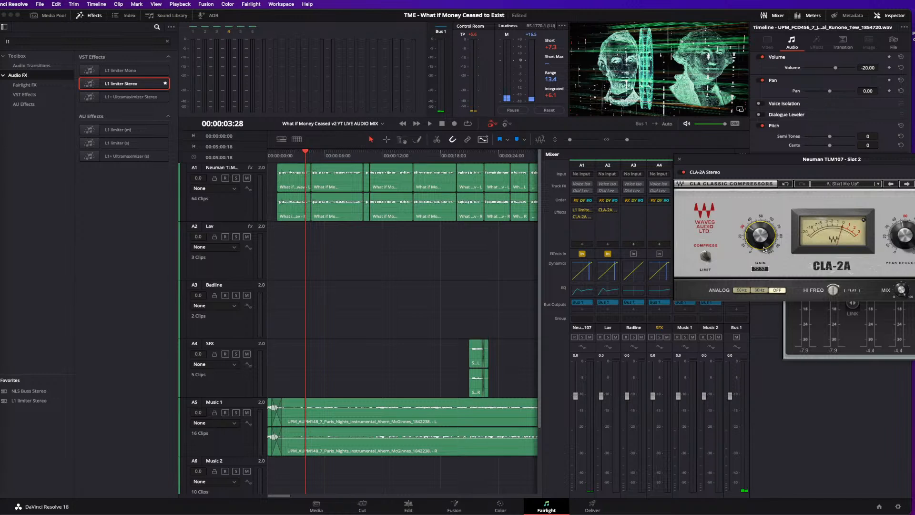
{"action": "key", "text": "Home"}
{"action": "key", "text": "space"}
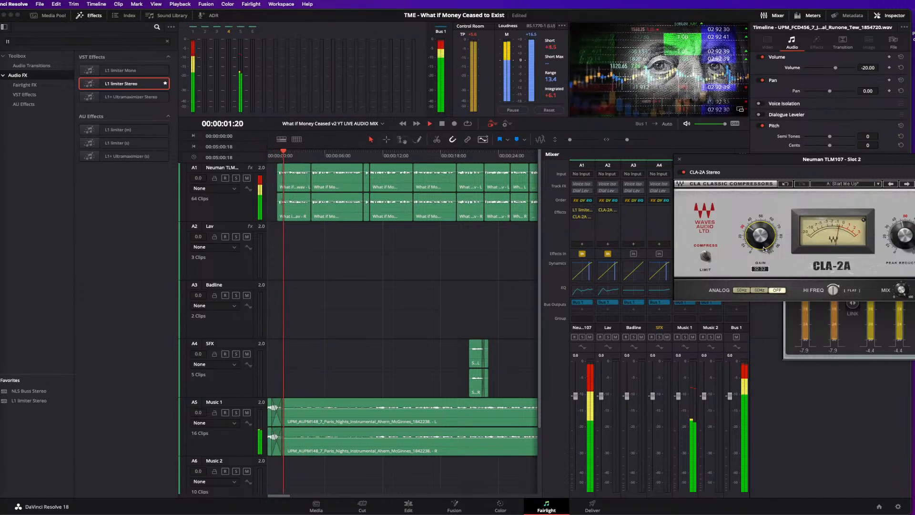
{"action": "left_click", "coordinate": [679, 159]}
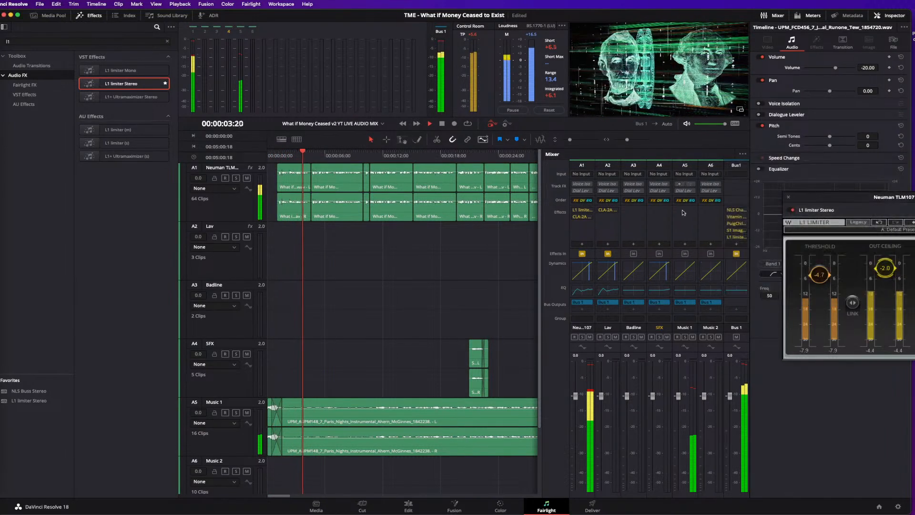
{"action": "left_click", "coordinate": [788, 197]}
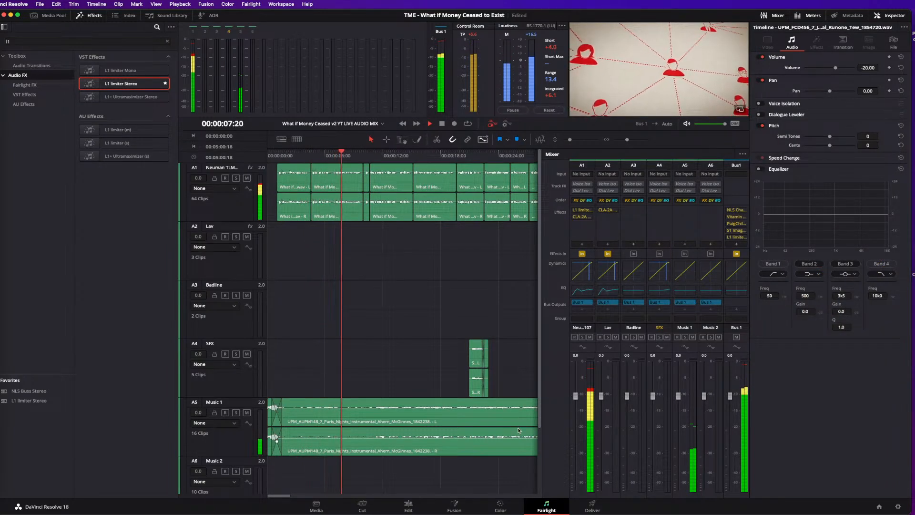
- Audition the transition from the intro voice-over into the Badline title sound around 00:00:30
{"action": "key", "text": "super+minus"}
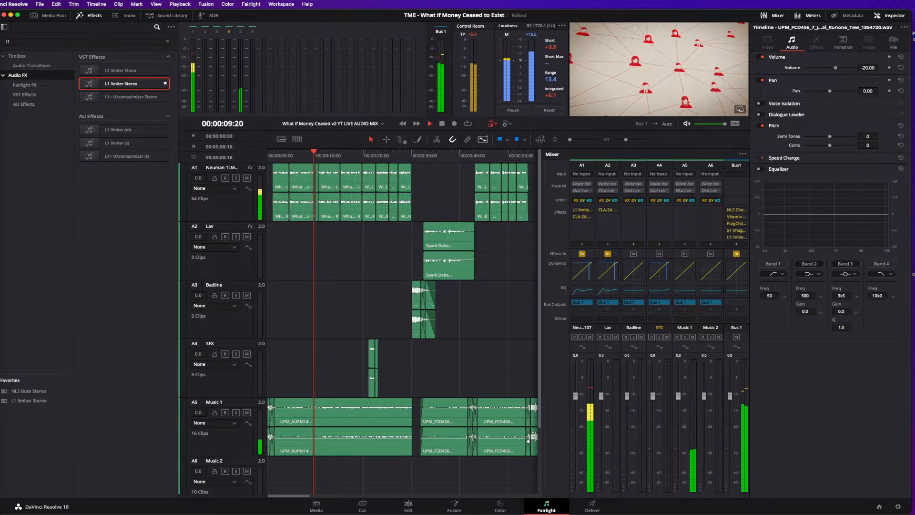
{"action": "left_click", "coordinate": [398, 155]}
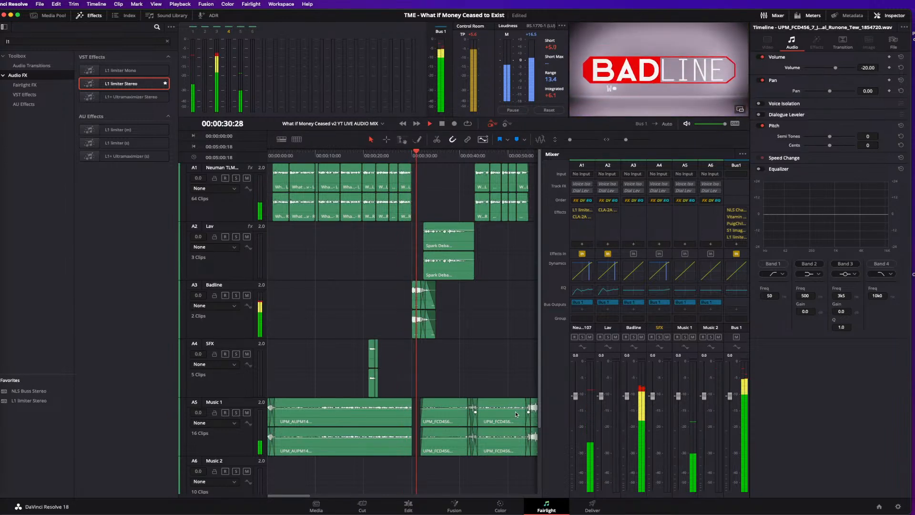
{"action": "key", "text": "space"}
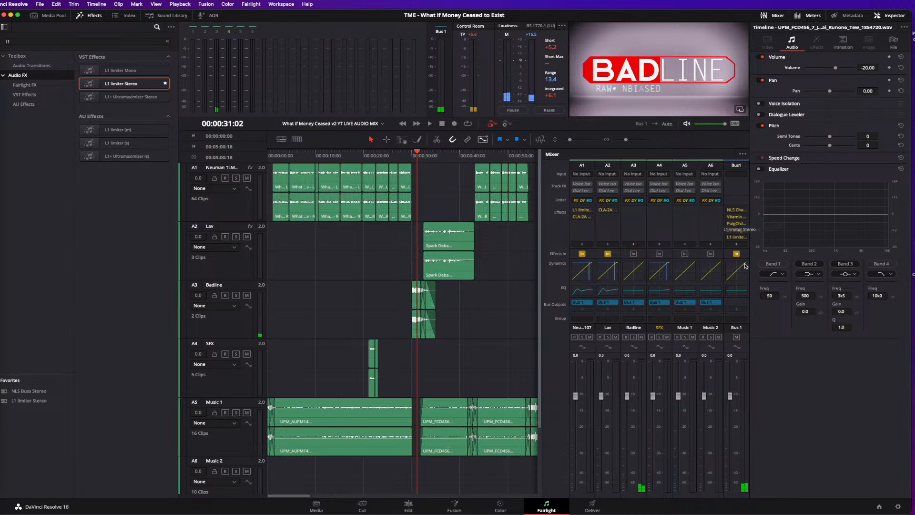
- Add a second L1 limiter Stereo at the end of Bus 1's effects chain with its out ceiling at -0.5
{"action": "left_click_drag", "start_coordinate": [745, 266], "coordinate": [744, 274]}
{"action": "left_click_drag", "start_coordinate": [414, 175], "coordinate": [598, 236]}
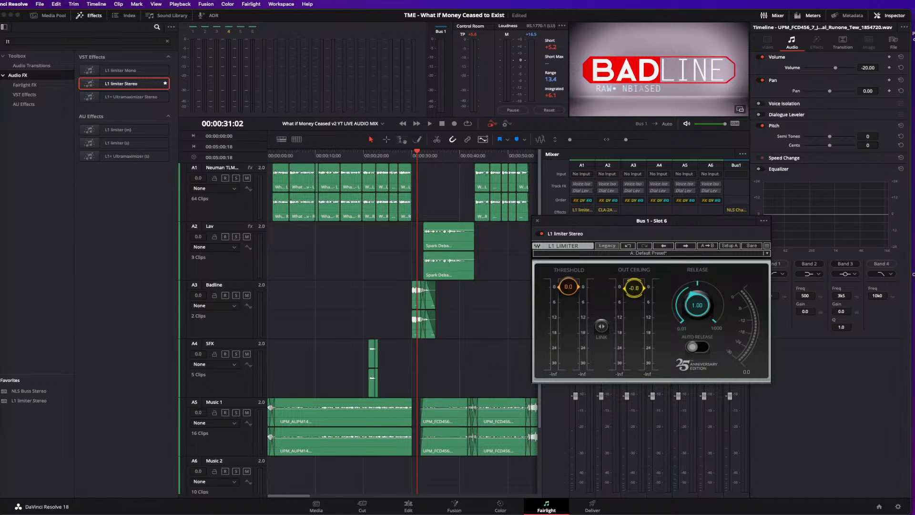
{"action": "left_click_drag", "start_coordinate": [661, 222], "coordinate": [534, 266]}
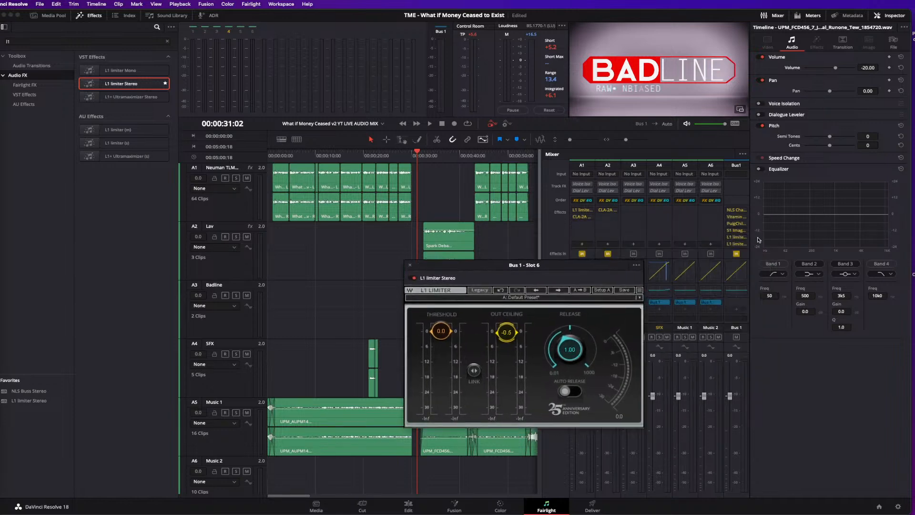
- Lower the out ceiling of Bus 1's L1 limiter in slot 5 to -0.8 and close it
{"action": "left_click", "coordinate": [737, 238]}
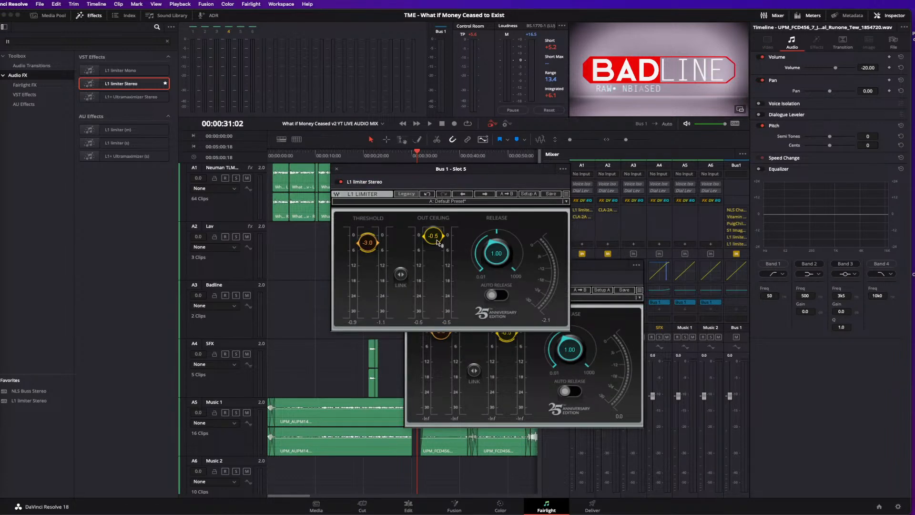
{"action": "left_click", "coordinate": [338, 170]}
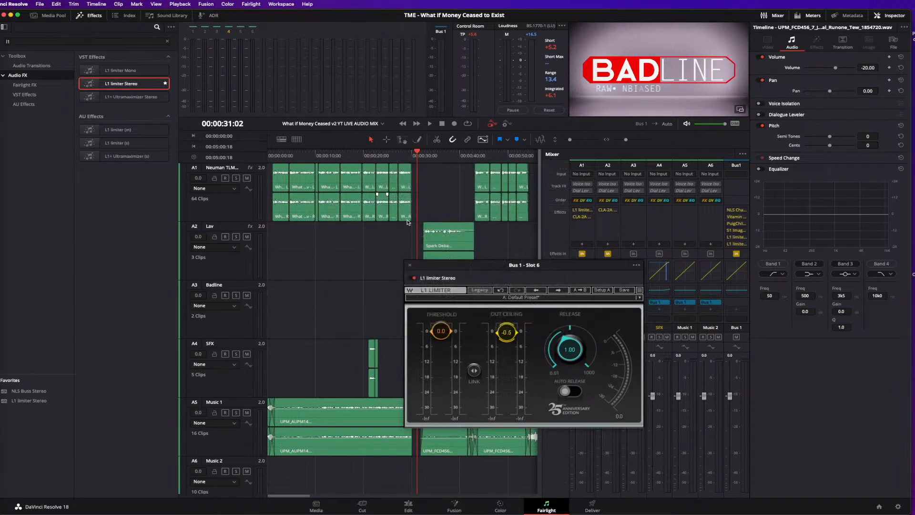
{"action": "left_click", "coordinate": [736, 237]}
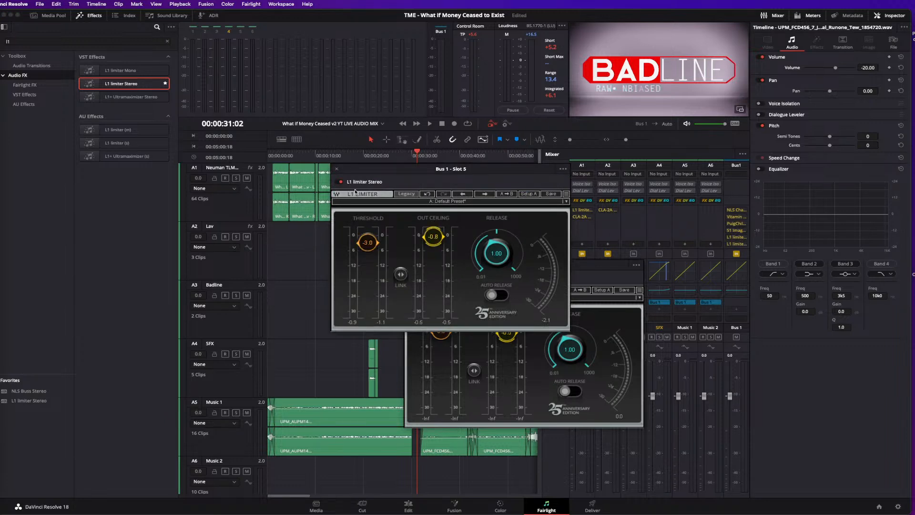
{"action": "left_click", "coordinate": [337, 169]}
- Lower the slot 6 L1 limiter's threshold on Bus 1 to about -2.6 while auditioning from 00:00:31 to 00:00:50, and close the limiter
{"action": "key", "text": "space"}
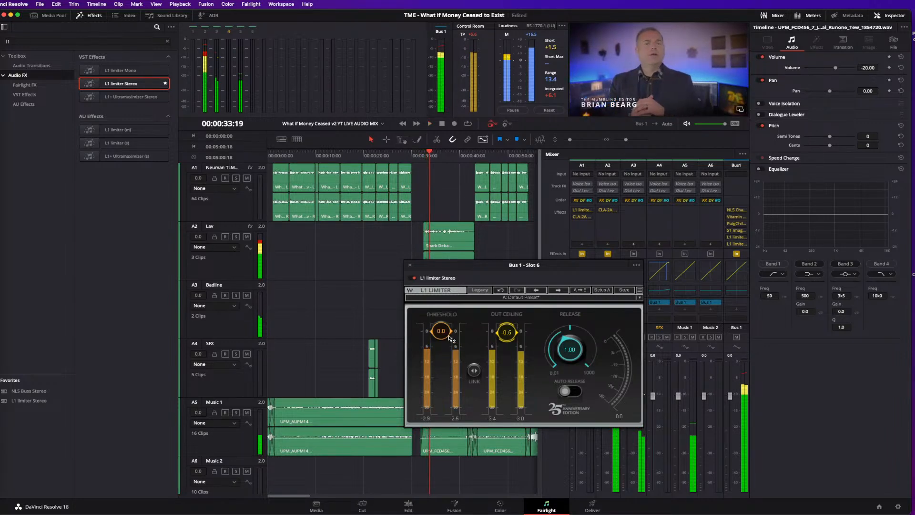
{"action": "key", "text": "space"}
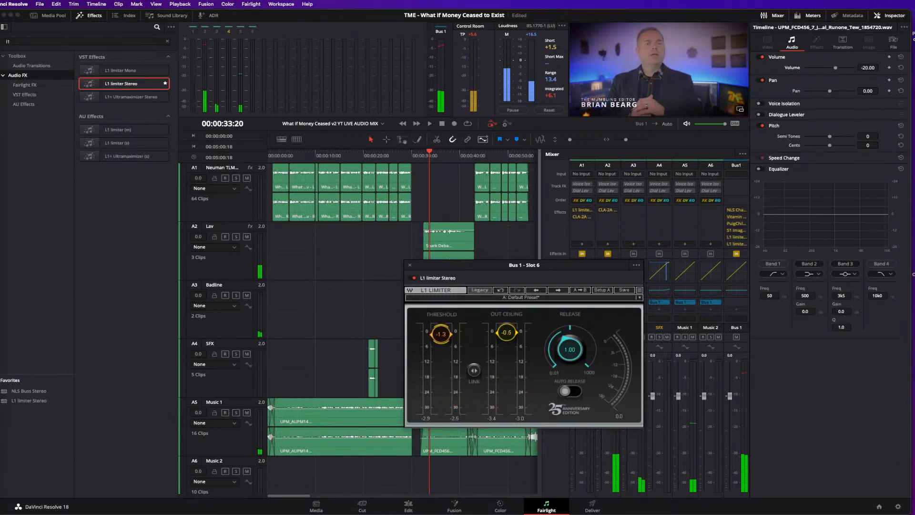
{"action": "key", "text": "space"}
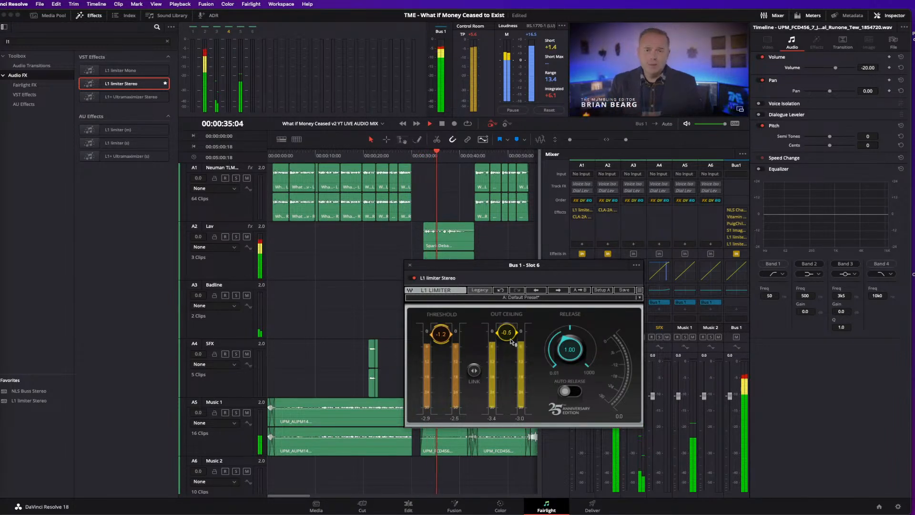
{"action": "left_click_drag", "start_coordinate": [443, 340], "coordinate": [443, 340]}
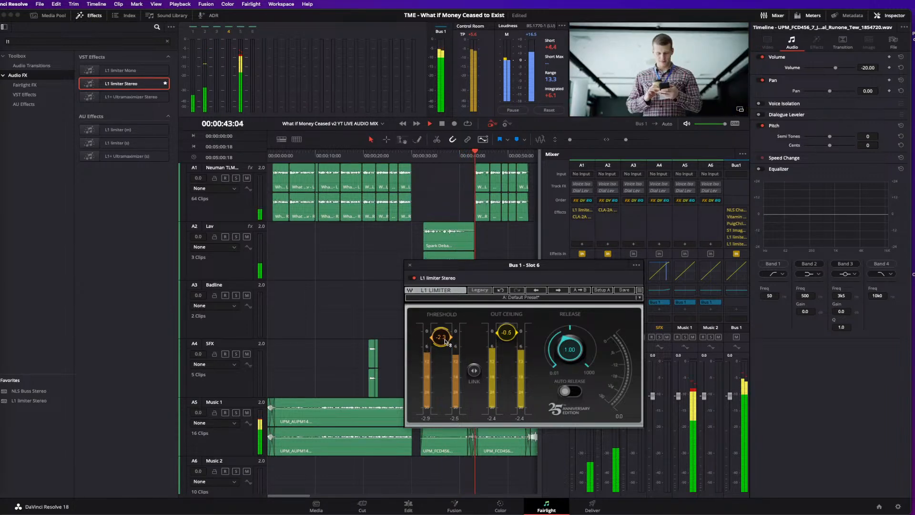
{"action": "left_click_drag", "start_coordinate": [446, 341], "coordinate": [446, 342]}
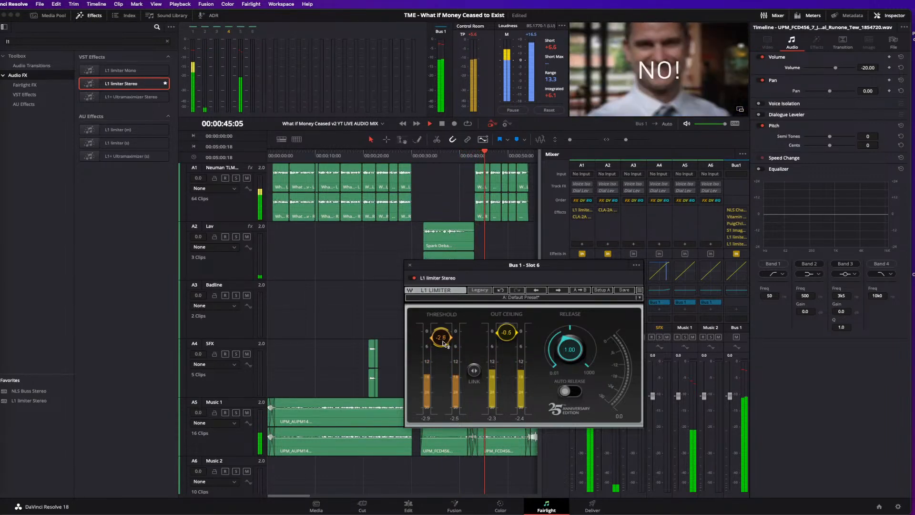
{"action": "left_click", "coordinate": [410, 265]}
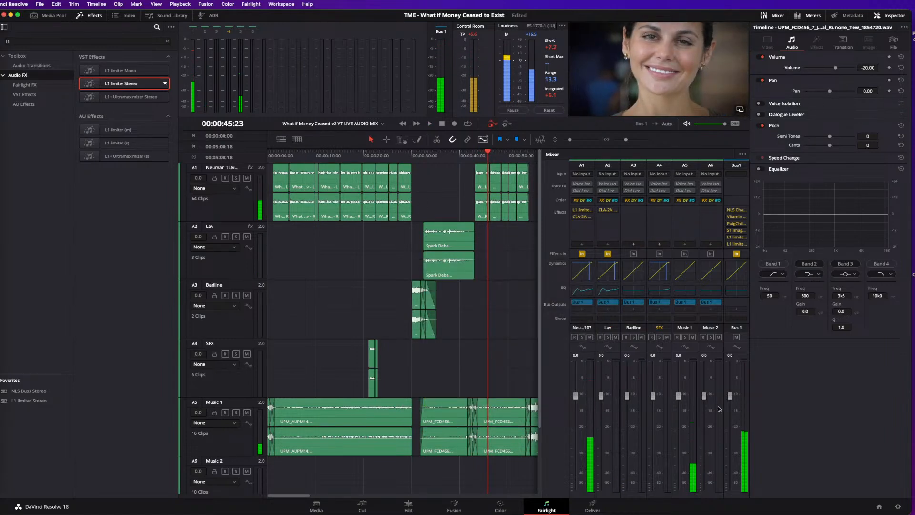
{"action": "key", "text": "space"}
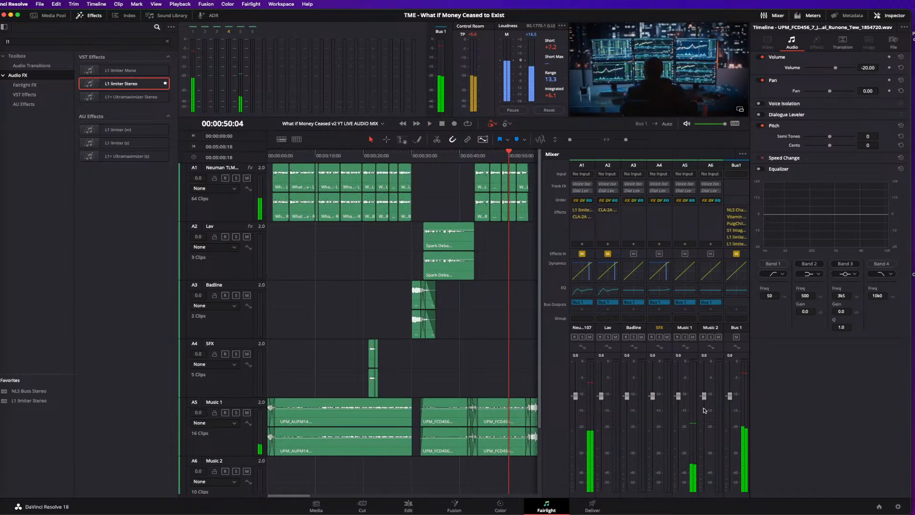
{"action": "key", "text": "shift+z"}
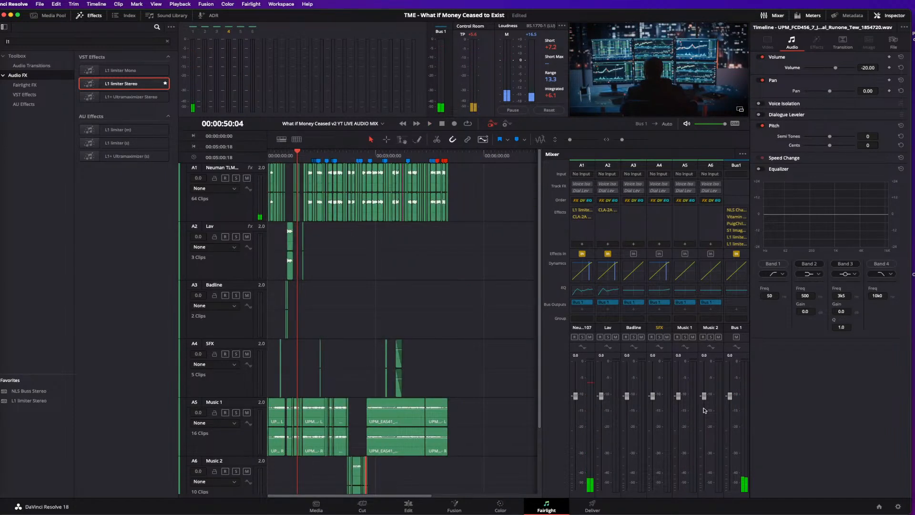